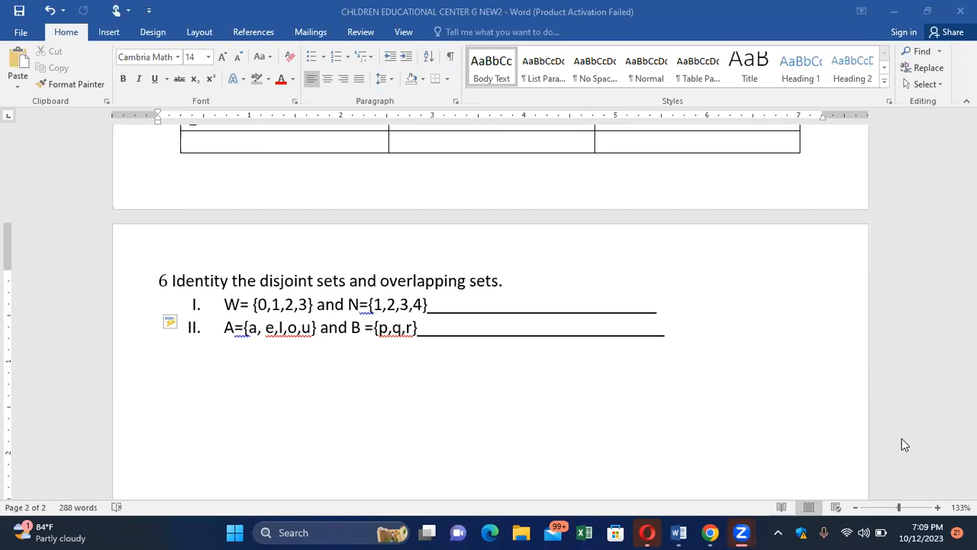
Step: Create a new blank document alongside the open worksheet document
{"action": "scroll", "coordinate": [874, 361], "scroll_direction": "up", "scroll_amount": 2}
{"action": "scroll", "coordinate": [874, 361], "scroll_direction": "down", "scroll_amount": 3}
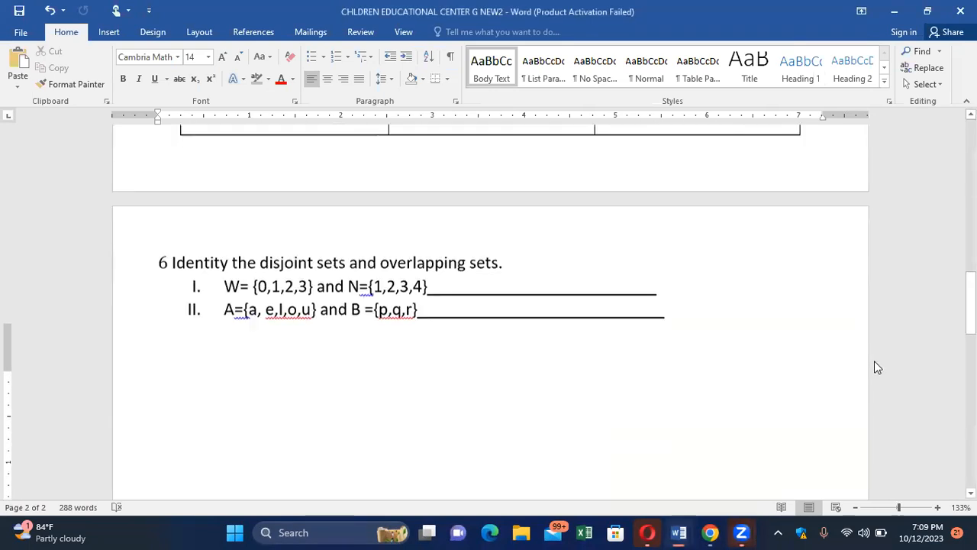
{"action": "left_click", "coordinate": [677, 531]}
{"action": "left_click", "coordinate": [525, 463]}
{"action": "left_click", "coordinate": [387, 229]}
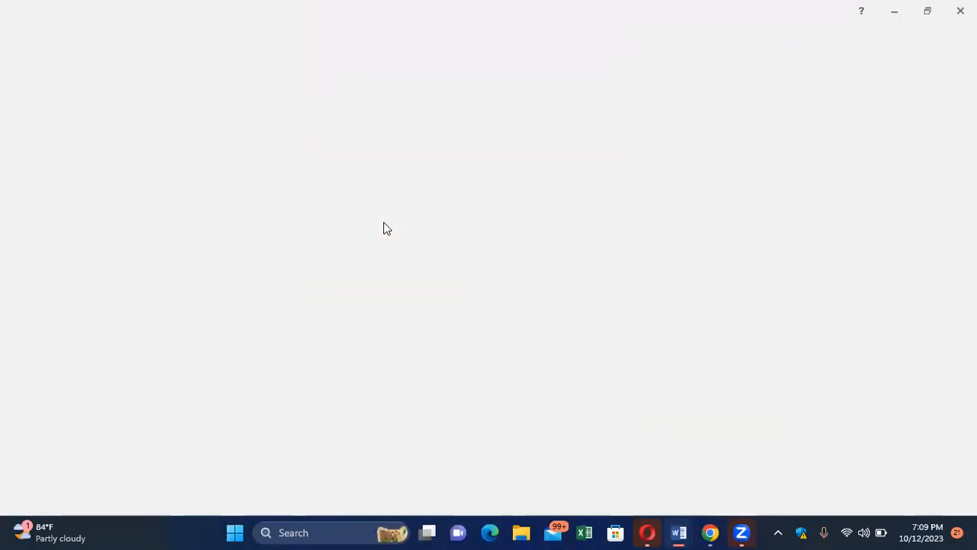
{"action": "mouse_move", "coordinate": [682, 533]}
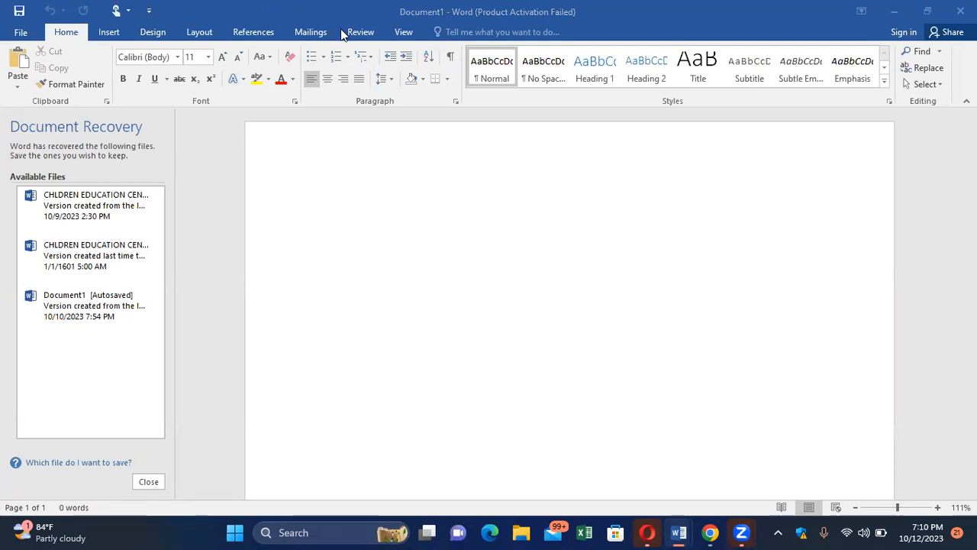
Step: Insert a blank page into the new document, keeping the header empty
{"action": "left_click", "coordinate": [104, 32]}
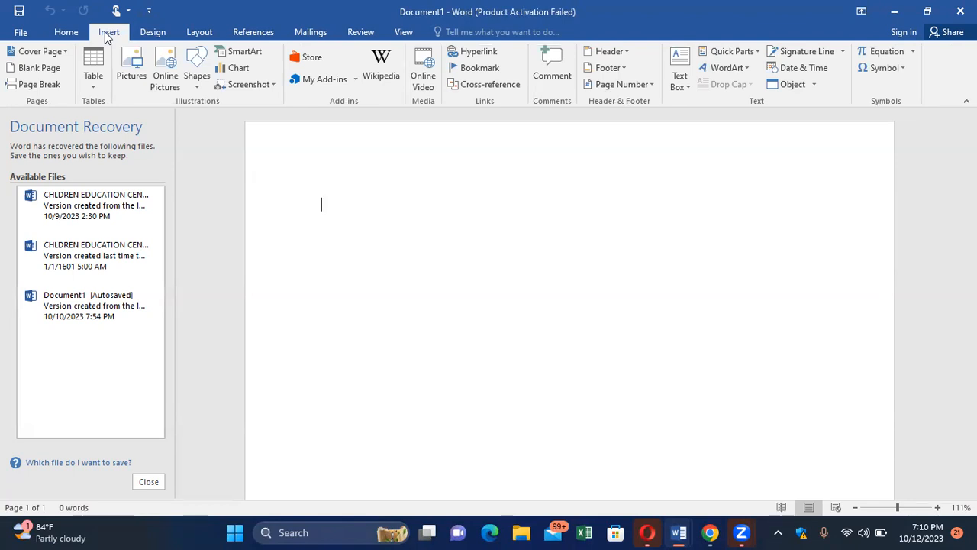
{"action": "left_click", "coordinate": [57, 69]}
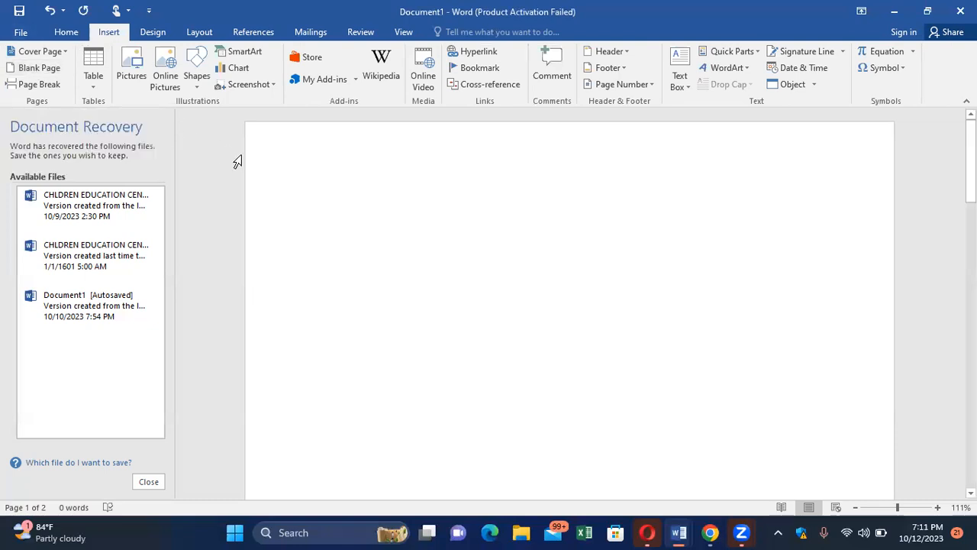
{"action": "double_click", "coordinate": [265, 165]}
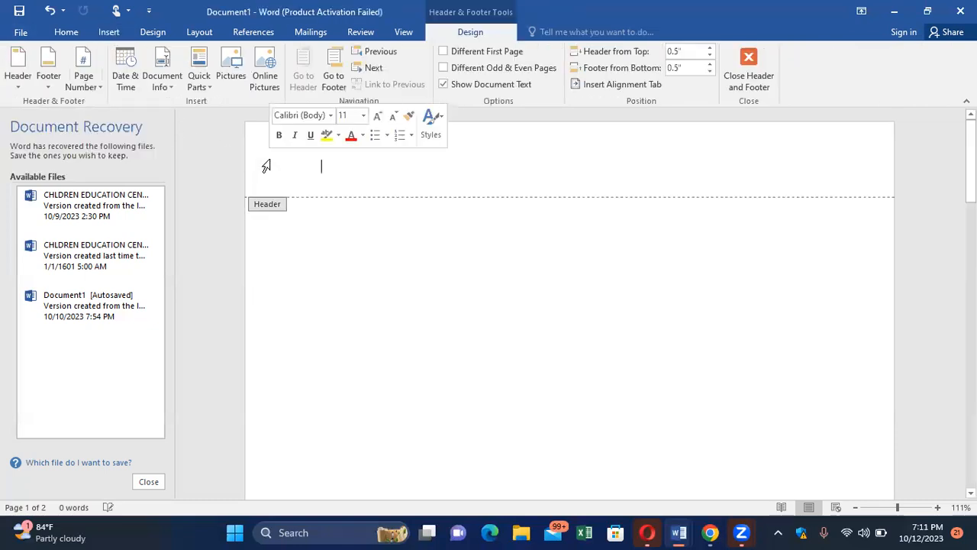
{"action": "left_click", "coordinate": [745, 61]}
Step: Write "CTRL N FOR NEW PAGE" on the first line of the first page
{"action": "type", "text": "CT"}
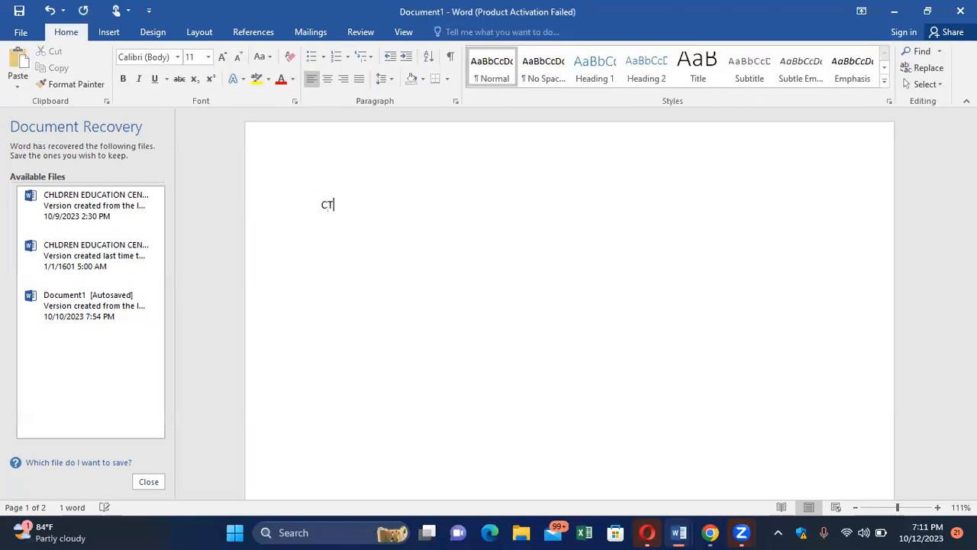
{"action": "type", "text": "RL N"}
{"action": "scroll", "coordinate": [747, 67], "scroll_direction": "up", "scroll_amount": 3}
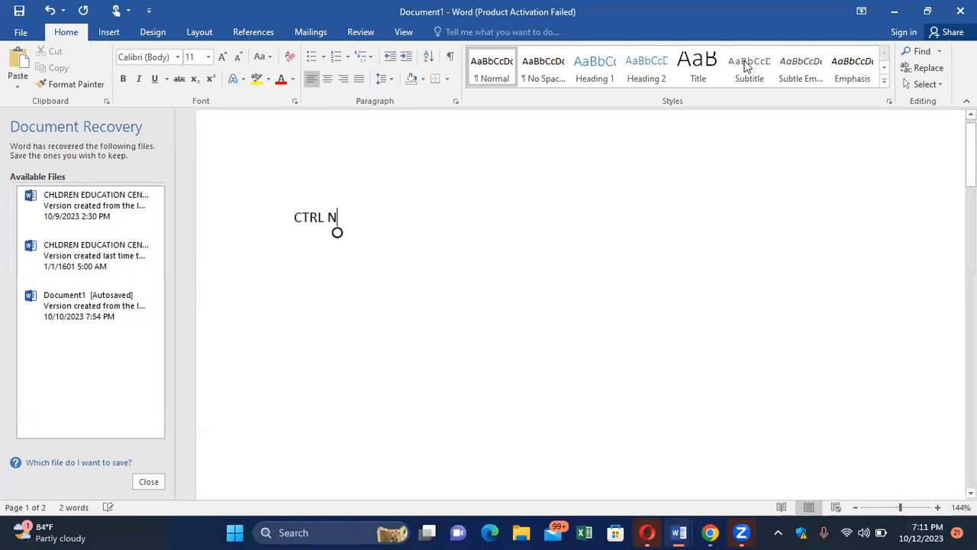
{"action": "type", "text": "FOR "}
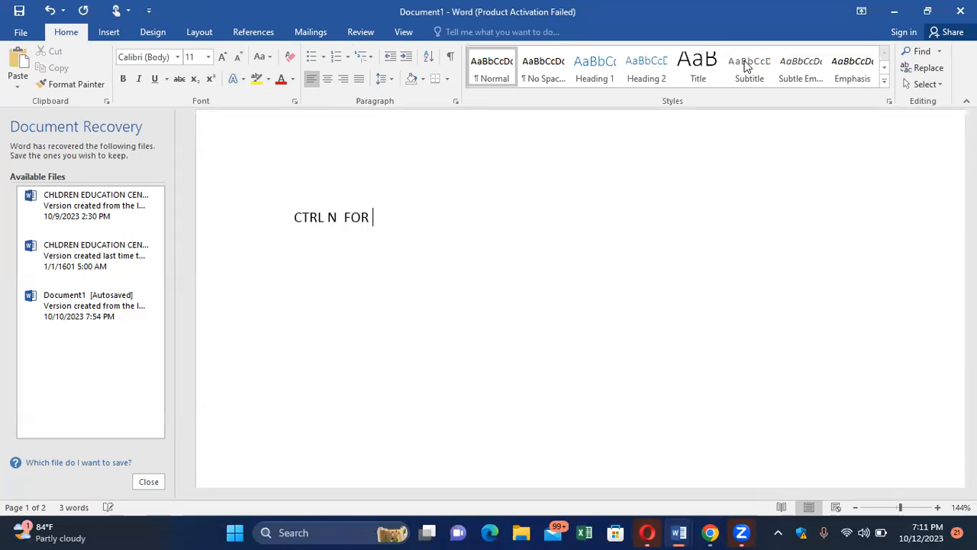
{"action": "type", "text": "NEW PAGE"}
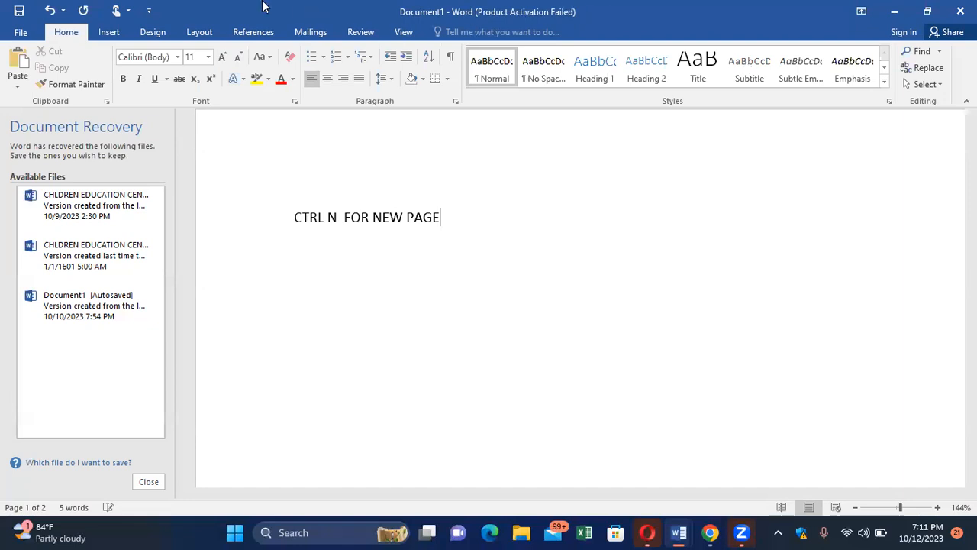
Step: Add a second line reading "CTRL + ENTER CENTER OF THE DOCUMENT" below the first line
{"action": "left_click", "coordinate": [110, 32]}
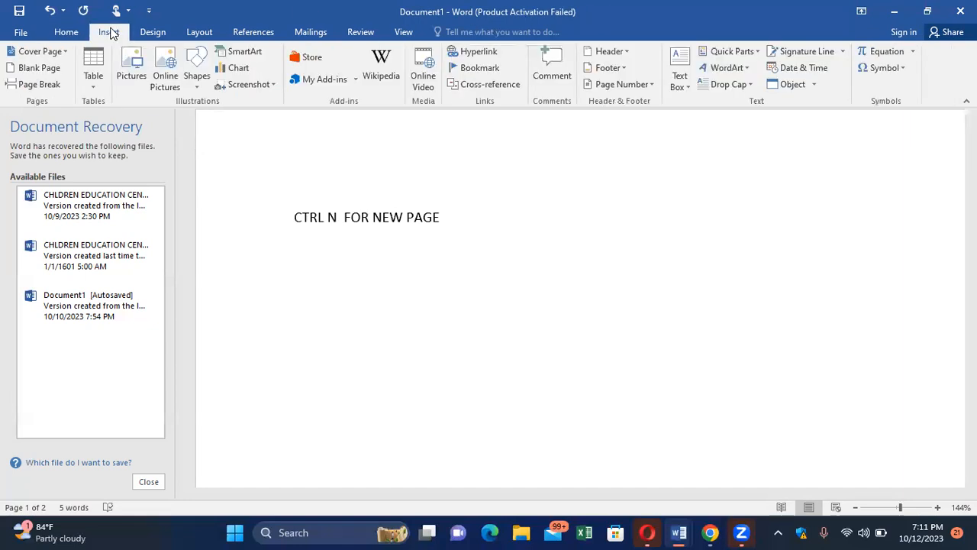
{"action": "key", "text": "Return"}
{"action": "type", "text": "CTR"}
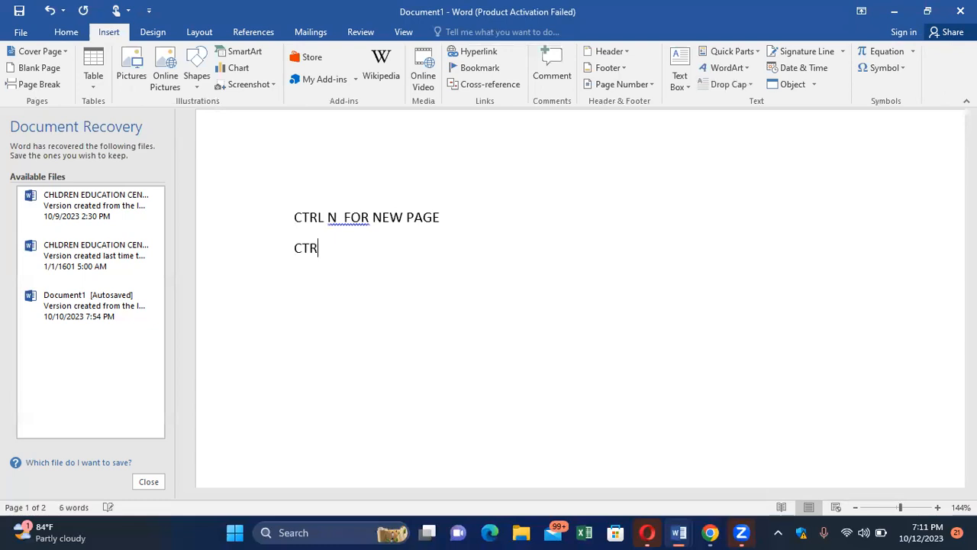
{"action": "type", "text": "L + ENTER CENTER O"}
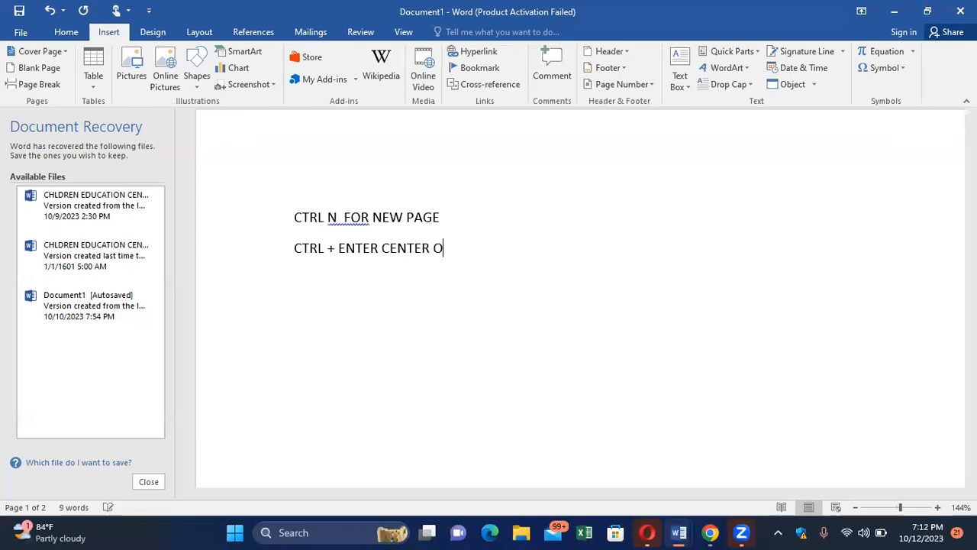
{"action": "type", "text": "F THE DOCUMENT"}
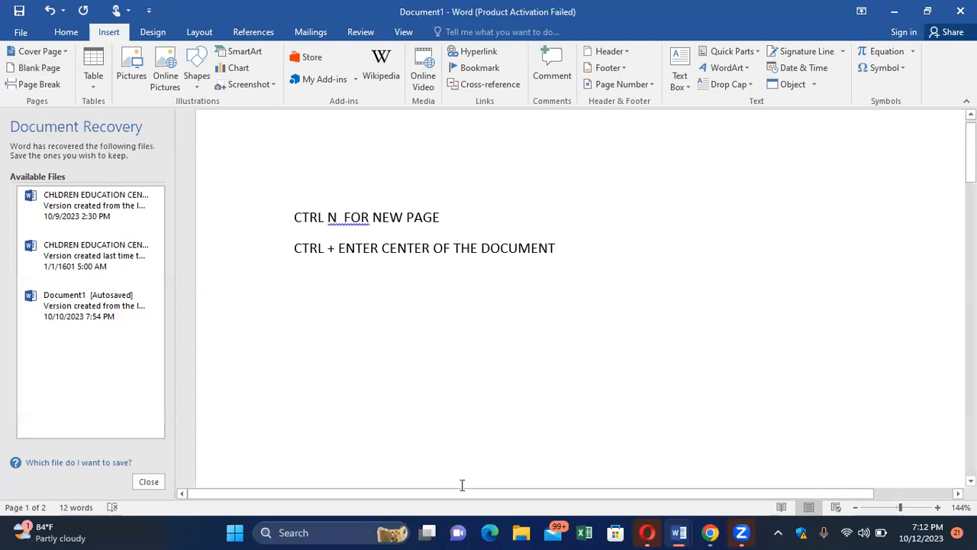
Step: Insert a page break after the second line of text and look through the resulting pages
{"action": "left_click", "coordinate": [37, 85]}
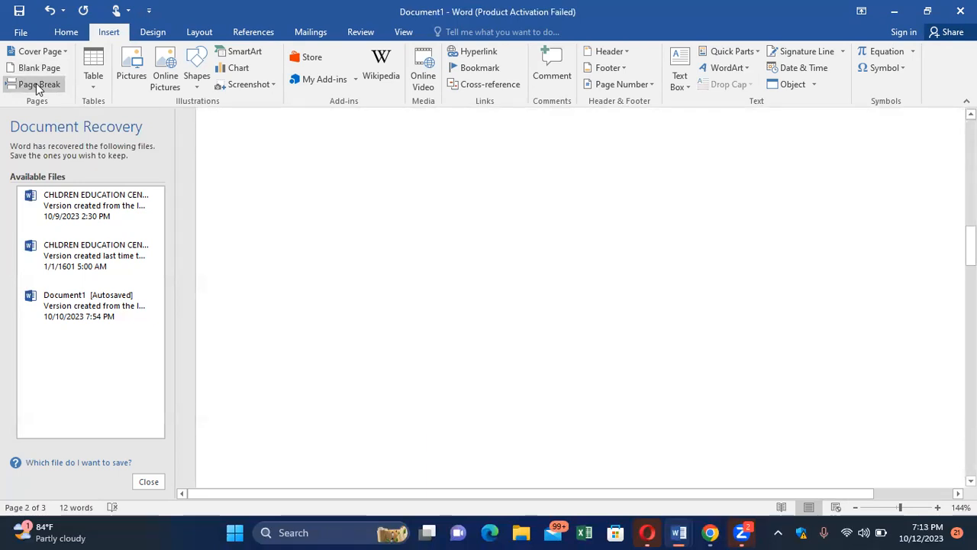
{"action": "scroll", "coordinate": [37, 85], "scroll_direction": "down", "scroll_amount": 16}
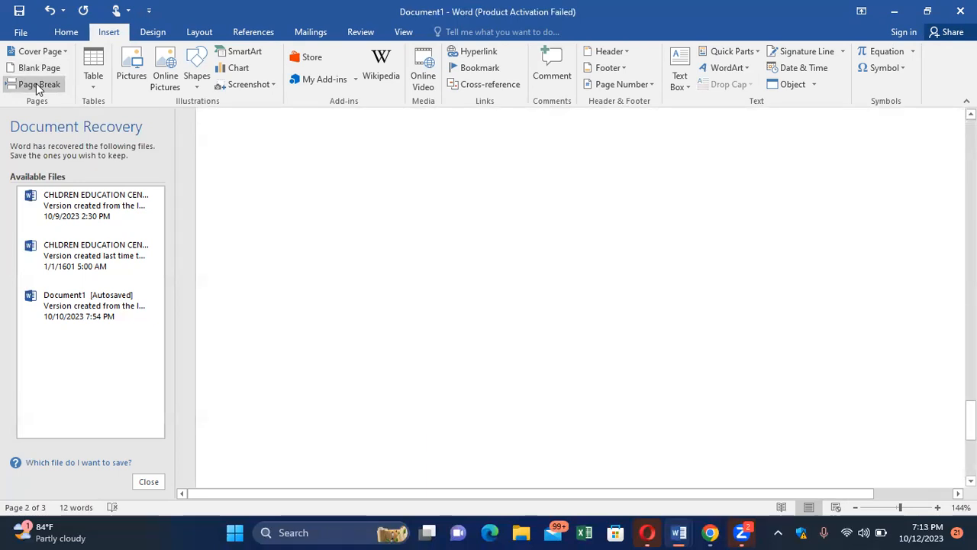
{"action": "scroll", "coordinate": [37, 85], "scroll_direction": "up", "scroll_amount": 20}
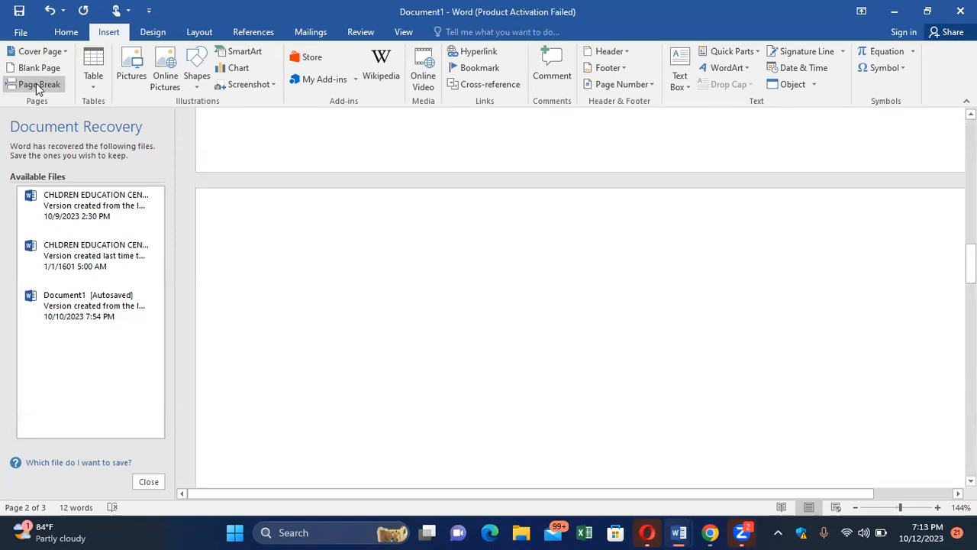
{"action": "scroll", "coordinate": [37, 85], "scroll_direction": "up", "scroll_amount": 8}
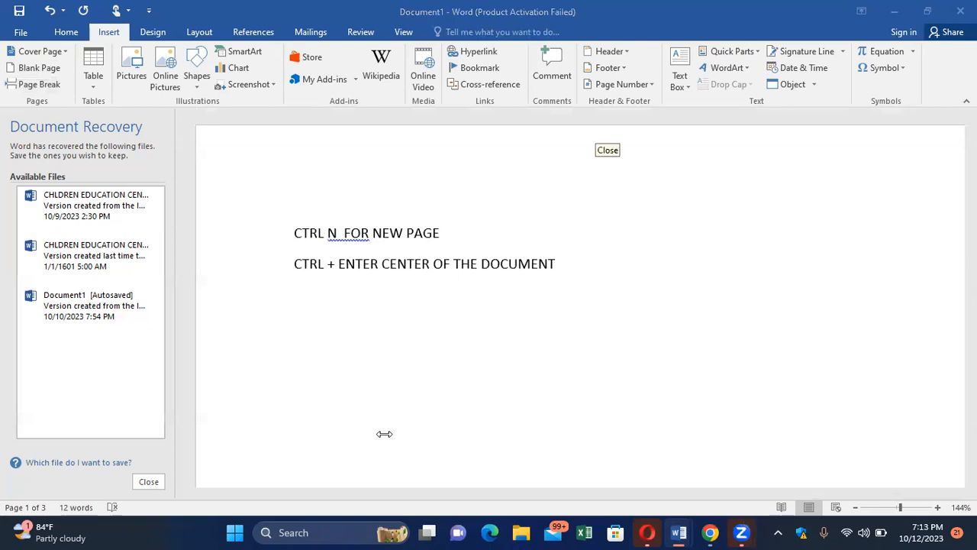
Step: Delete both lines of text on the first page
{"action": "left_click", "coordinate": [299, 226]}
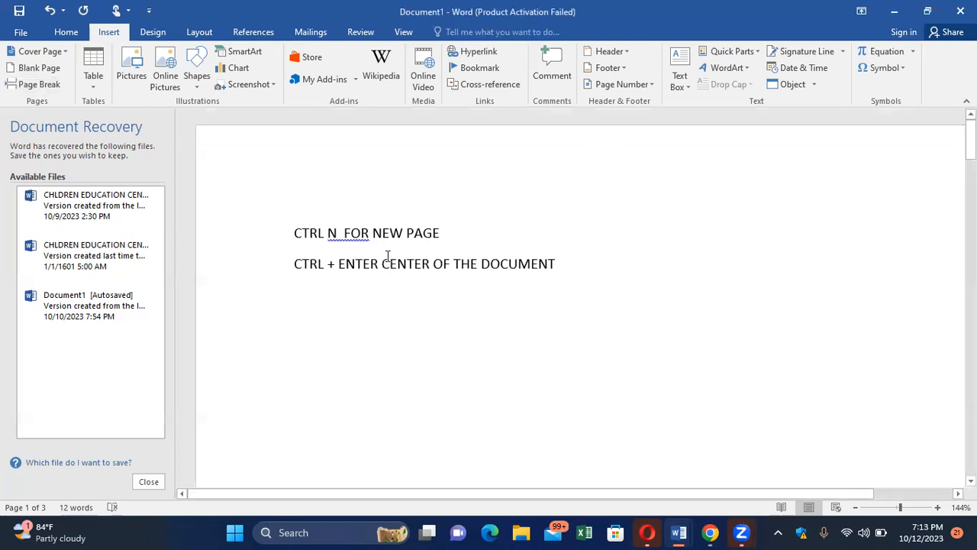
{"action": "left_click_drag", "start_coordinate": [295, 229], "coordinate": [593, 278]}
{"action": "key", "text": "Delete"}
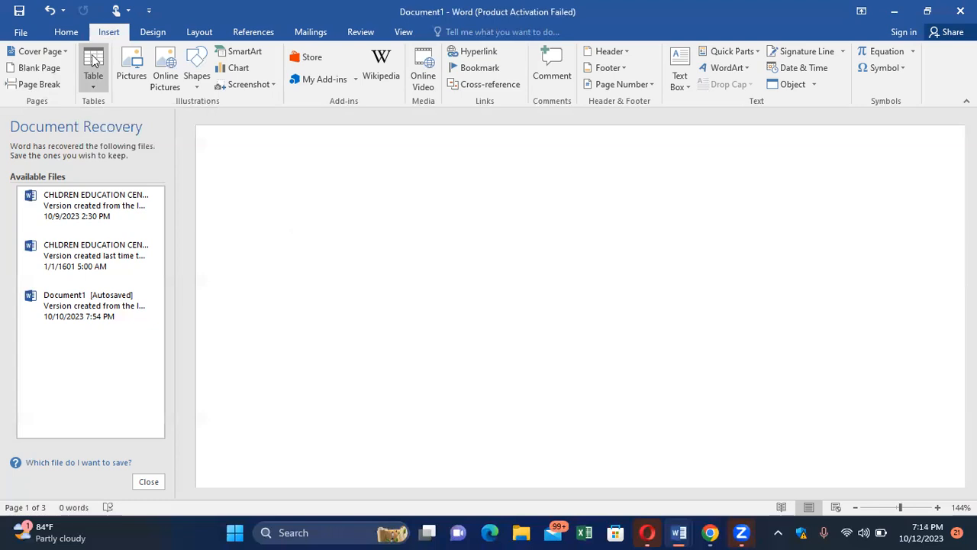
Step: Try a one-cell table at the start of the first page, preview a 2x1 table inside it, and undo the insertion
{"action": "left_click", "coordinate": [94, 61]}
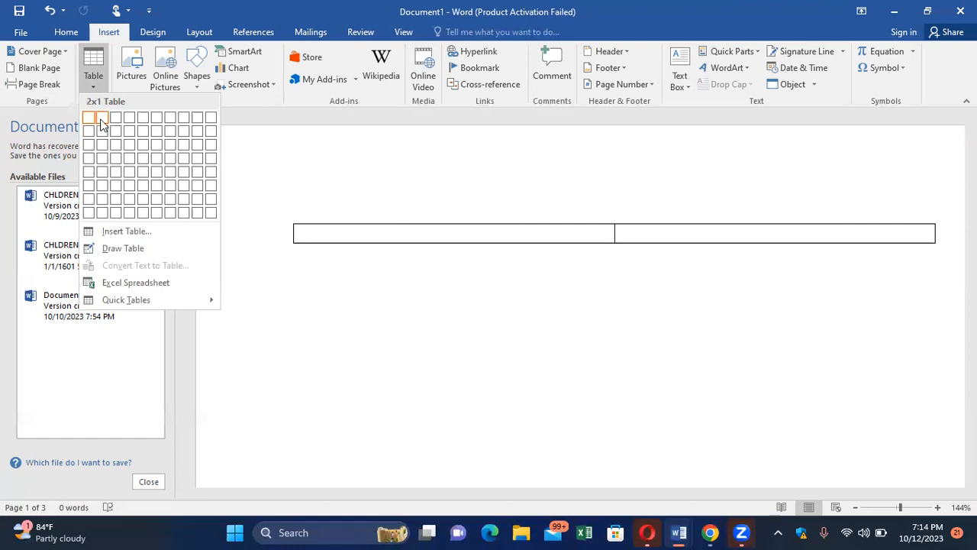
{"action": "left_click", "coordinate": [89, 119]}
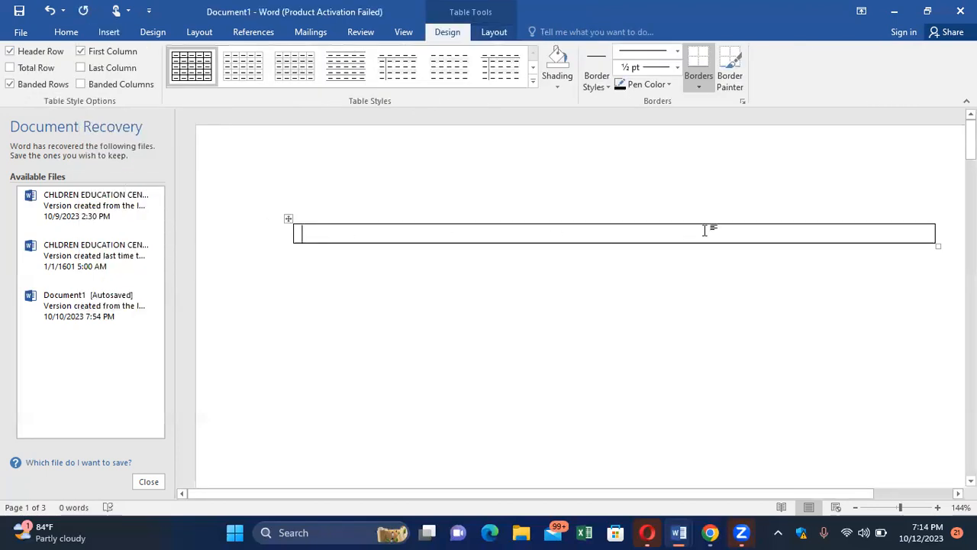
{"action": "left_click", "coordinate": [105, 32]}
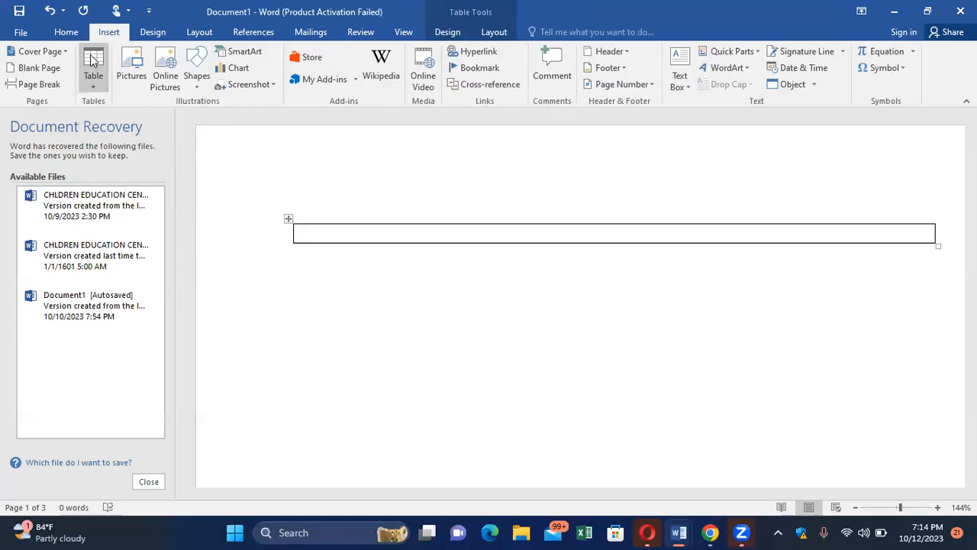
{"action": "left_click", "coordinate": [91, 61]}
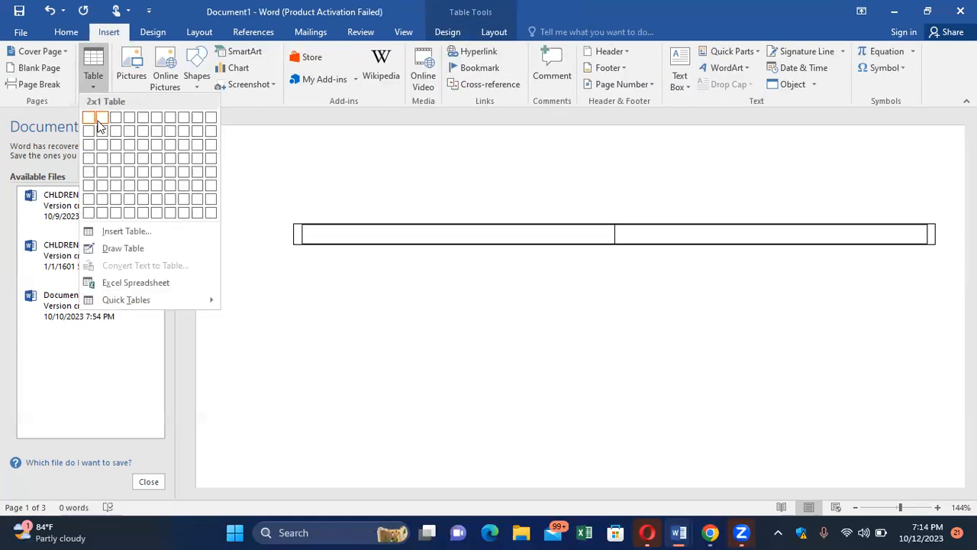
{"action": "left_click", "coordinate": [262, 177]}
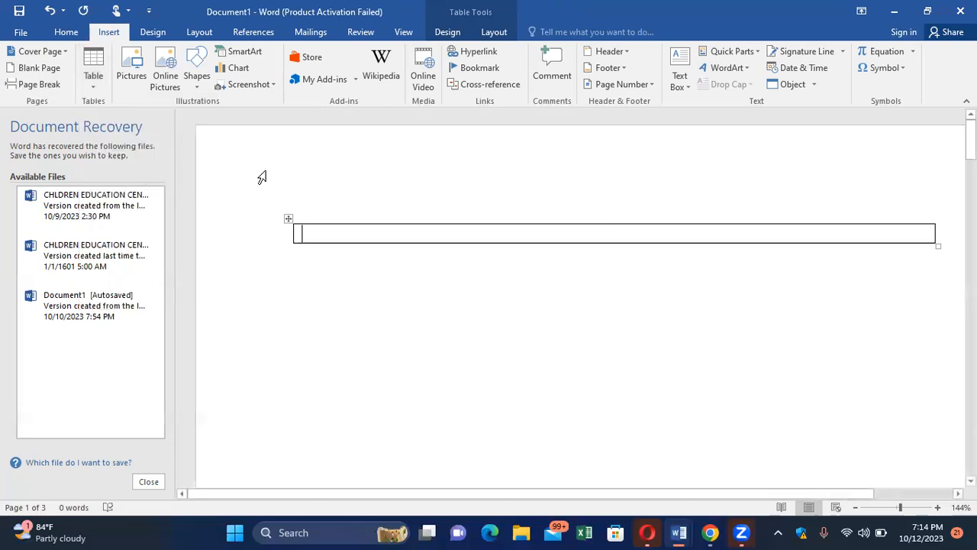
{"action": "key", "text": "ctrl+z"}
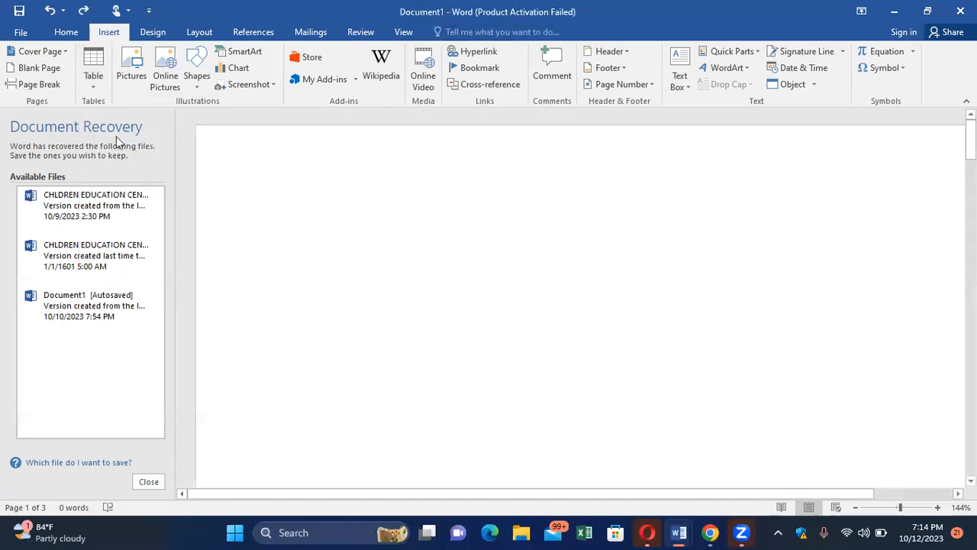
Step: Insert a table with 5 columns and 2 rows using automatic fixed column width on the first page
{"action": "left_click", "coordinate": [94, 73]}
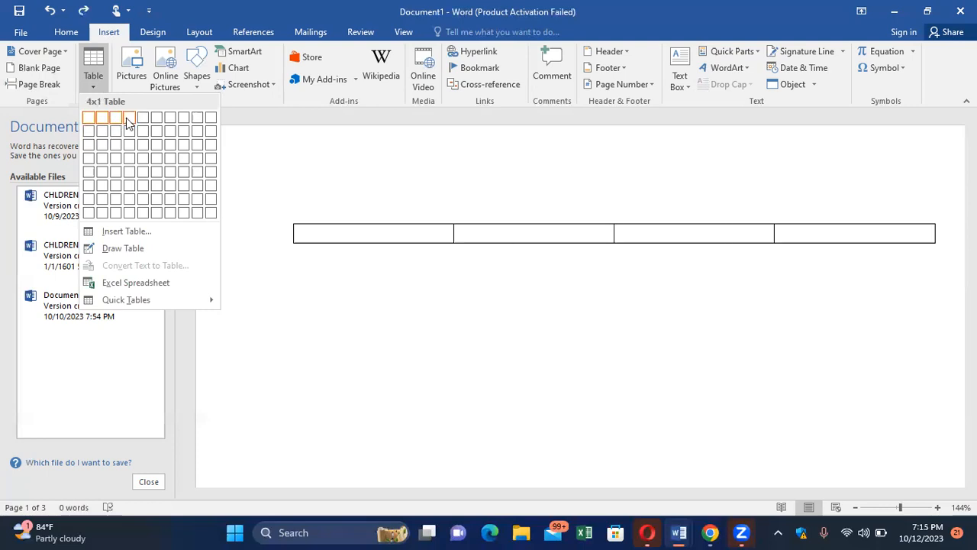
{"action": "left_click", "coordinate": [116, 231]}
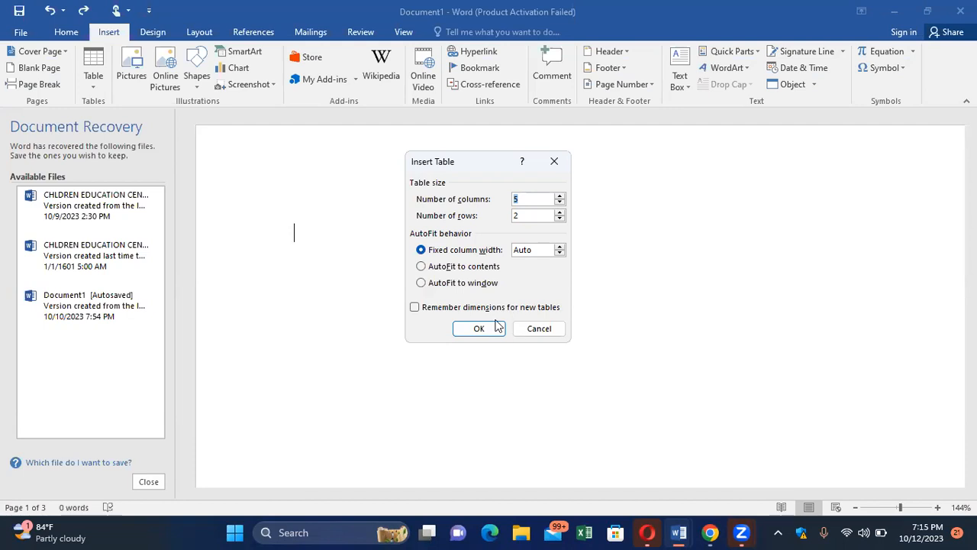
{"action": "left_click", "coordinate": [493, 329]}
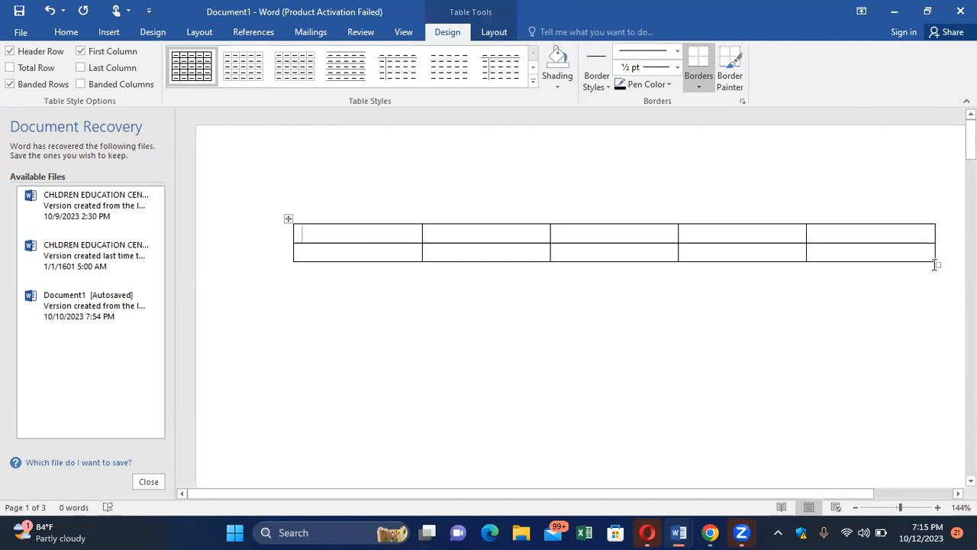
Step: Resize the whole table to about two-thirds of the text width, with rows about twice their original height
{"action": "mouse_move", "coordinate": [937, 264]}
{"action": "left_mouse_down"}
{"action": "mouse_move", "coordinate": [914, 297]}
{"action": "mouse_move", "coordinate": [927, 255]}
{"action": "left_mouse_up"}
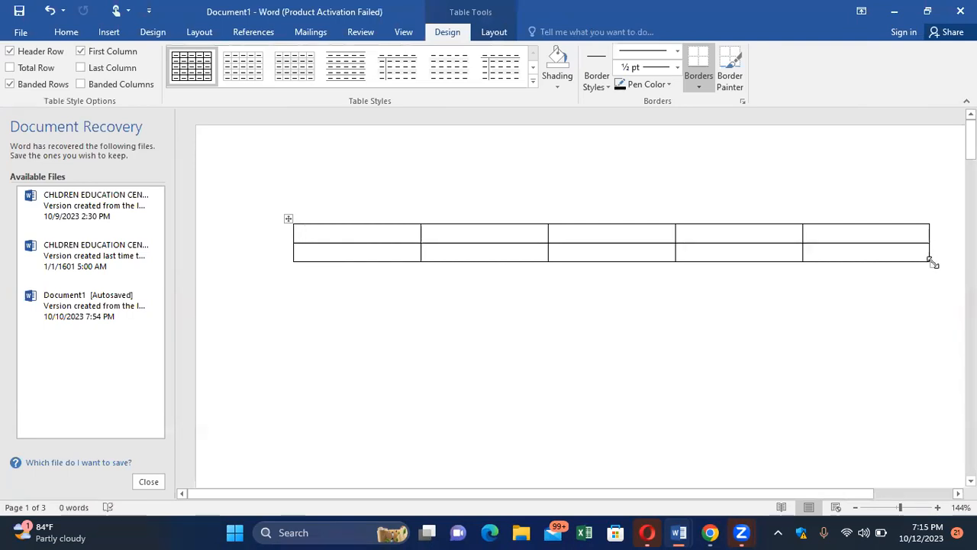
{"action": "left_click_drag", "start_coordinate": [933, 264], "coordinate": [700, 345]}
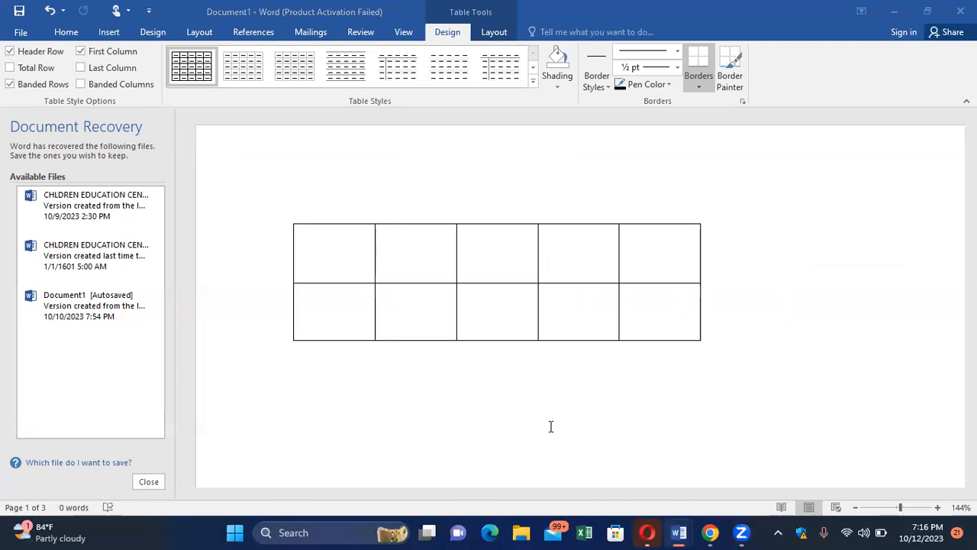
{"action": "left_click", "coordinate": [696, 341]}
{"action": "left_click_drag", "start_coordinate": [698, 341], "coordinate": [800, 298]}
{"action": "mouse_move", "coordinate": [737, 291]}
{"action": "left_mouse_down"}
{"action": "mouse_move", "coordinate": [726, 277]}
{"action": "mouse_move", "coordinate": [727, 302]}
{"action": "left_mouse_up"}
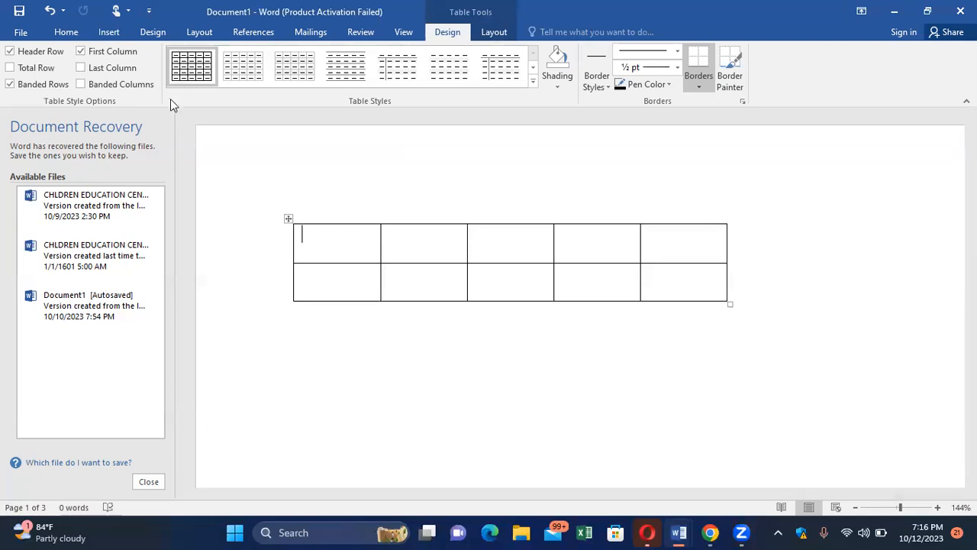
{"action": "left_click", "coordinate": [108, 31]}
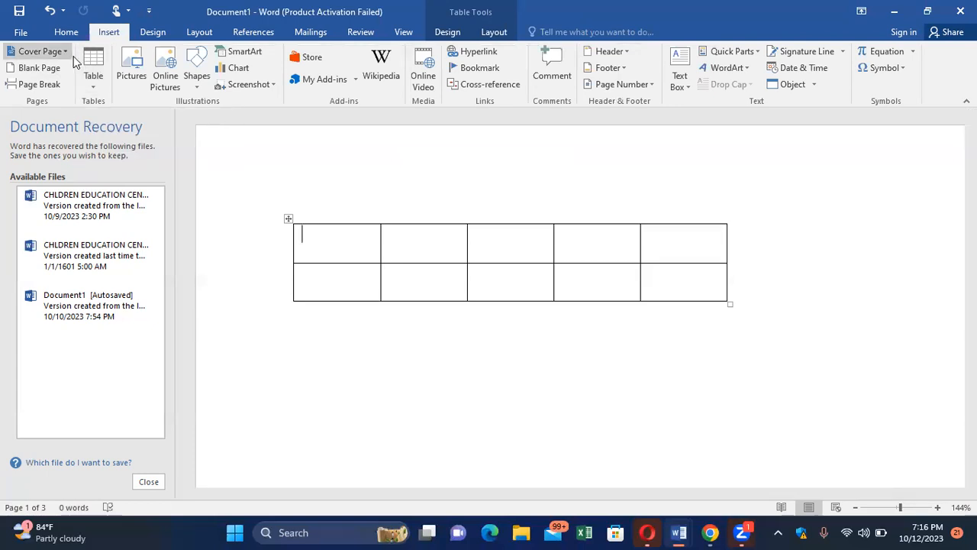
{"action": "left_click", "coordinate": [94, 70]}
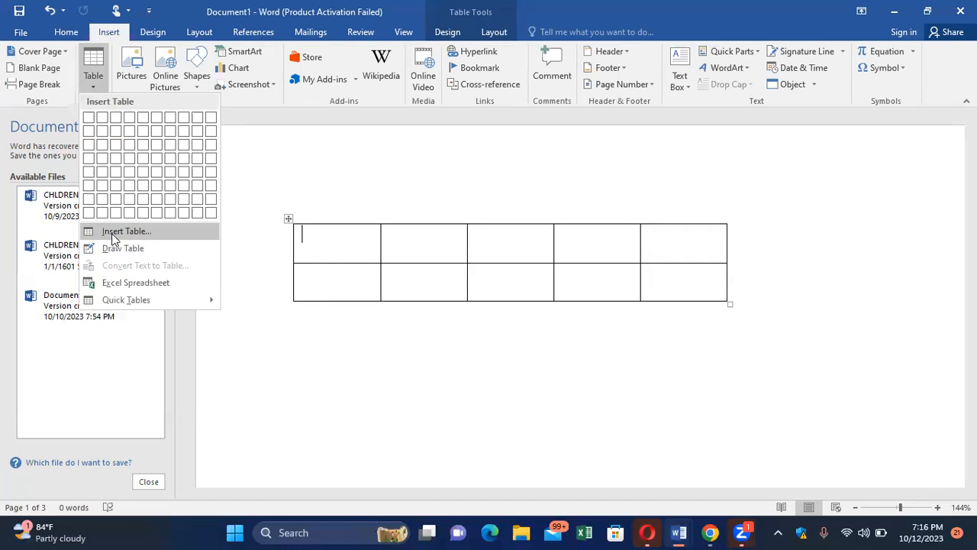
{"action": "left_click", "coordinate": [255, 253]}
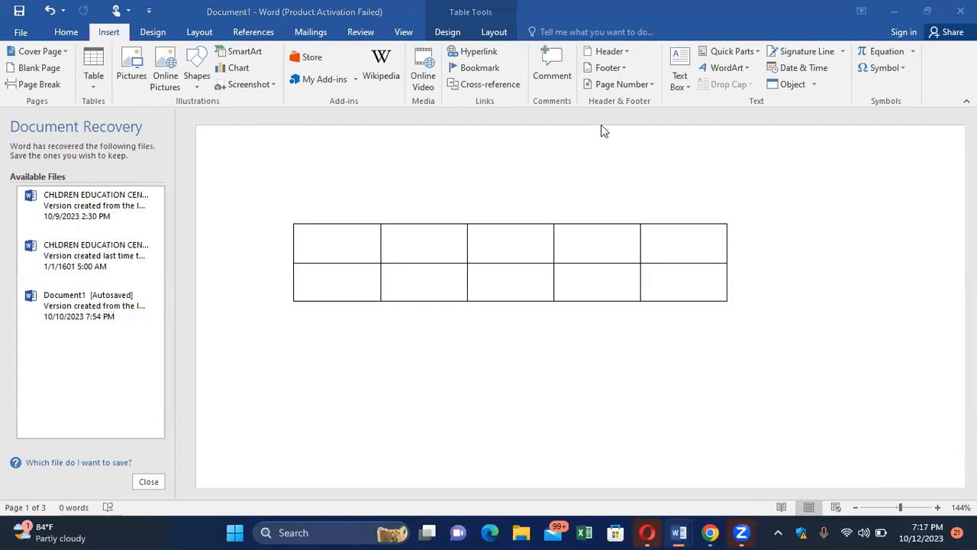
Step: Insert two new columns directly after the table's first column
{"action": "left_click", "coordinate": [303, 236]}
{"action": "mouse_move", "coordinate": [382, 223]}
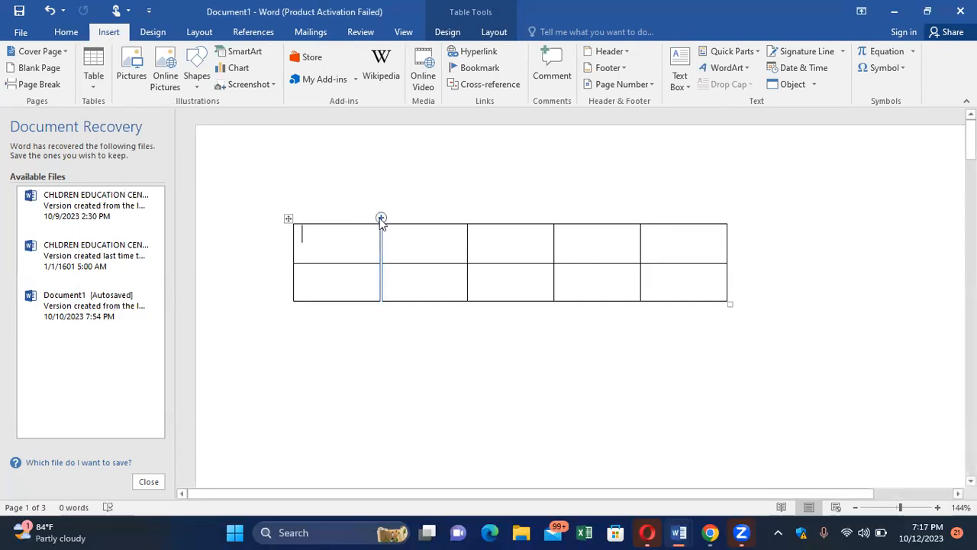
{"action": "left_click", "coordinate": [381, 220]}
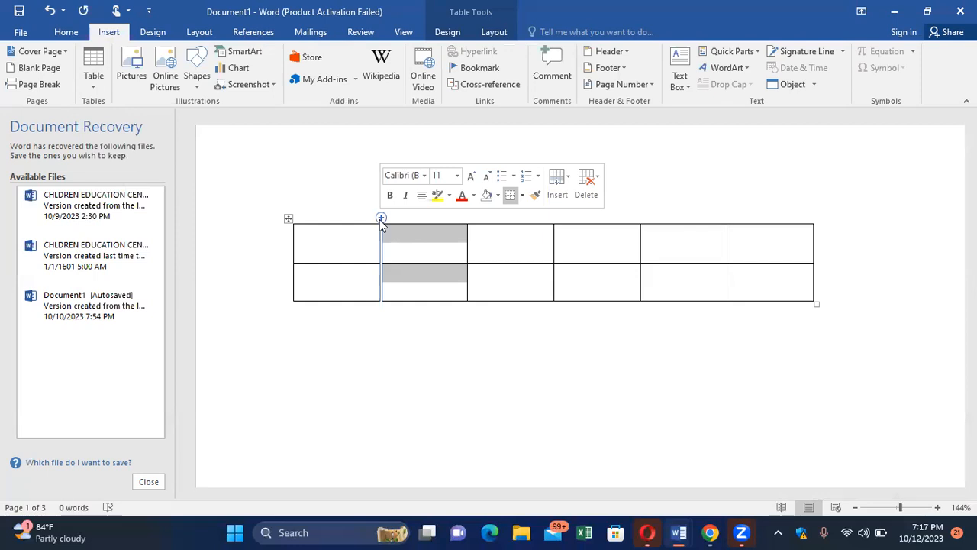
{"action": "left_click", "coordinate": [381, 219]}
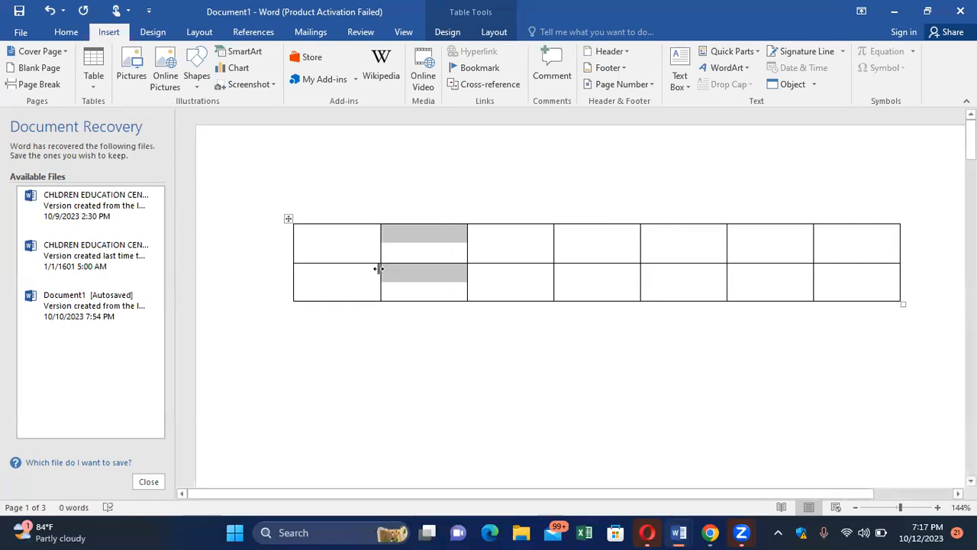
Step: Lower the first row's height slightly, and resize the whole table to about one-third of the text width with taller rows
{"action": "mouse_move", "coordinate": [380, 262]}
{"action": "left_mouse_down"}
{"action": "mouse_move", "coordinate": [379, 236]}
{"action": "mouse_move", "coordinate": [388, 285]}
{"action": "mouse_move", "coordinate": [381, 254]}
{"action": "left_mouse_up"}
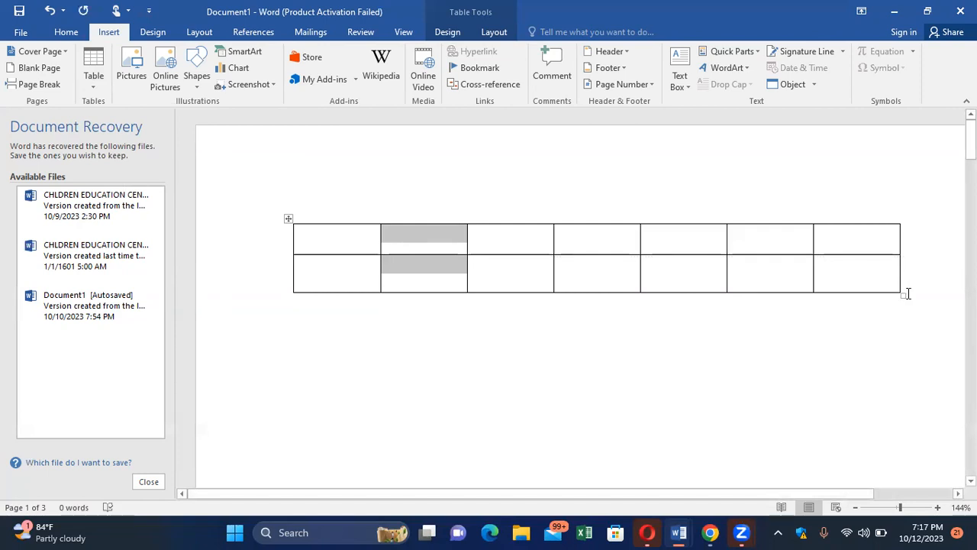
{"action": "left_click_drag", "start_coordinate": [902, 295], "coordinate": [629, 378]}
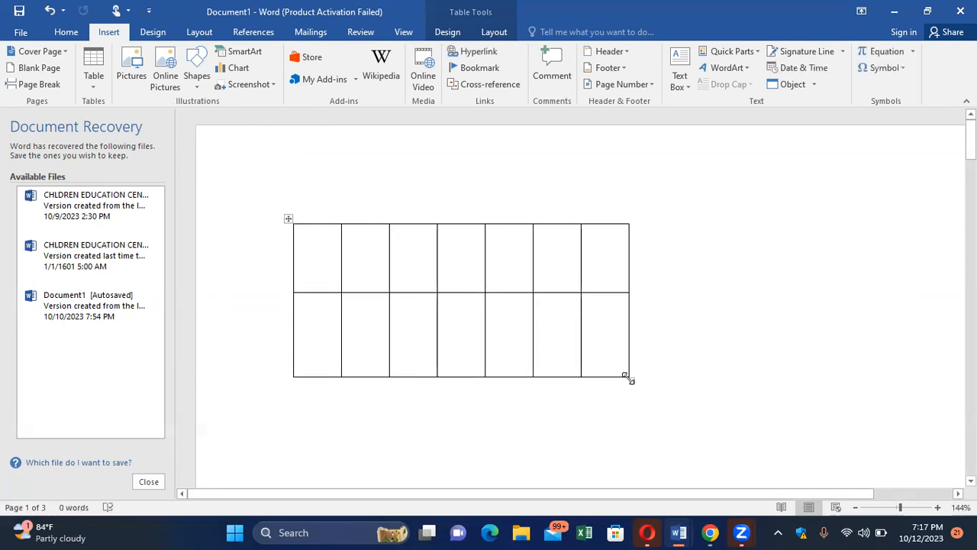
{"action": "left_click", "coordinate": [286, 222]}
{"action": "left_click", "coordinate": [286, 223]}
{"action": "left_click_drag", "start_coordinate": [633, 380], "coordinate": [507, 350]}
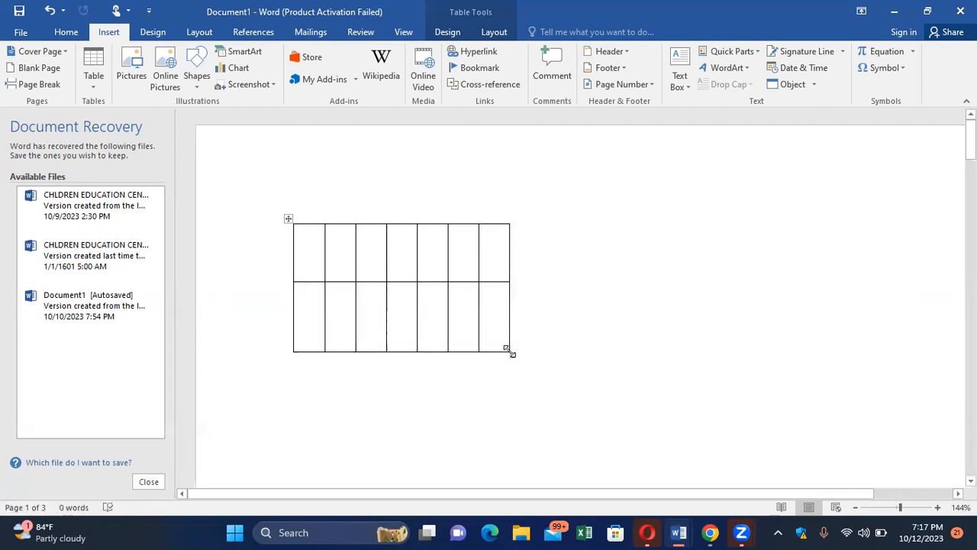
Step: Undo all table changes back past the table's insertion, and delete the restored text lines from the first page
{"action": "key", "text": "ctrl+z"}
{"action": "key", "text": "ctrl+z"}
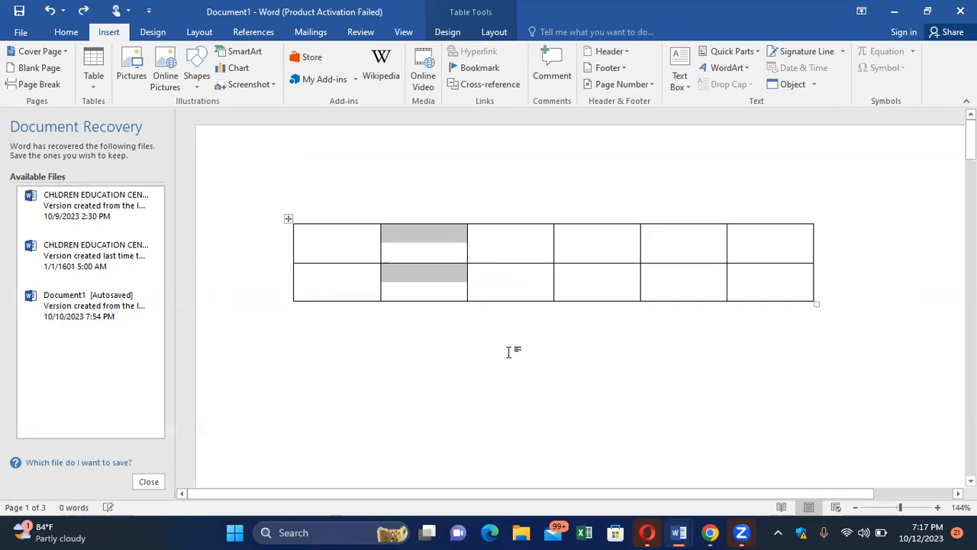
{"action": "key", "text": "ctrl+z"}
{"action": "key", "text": "ctrl+z"}
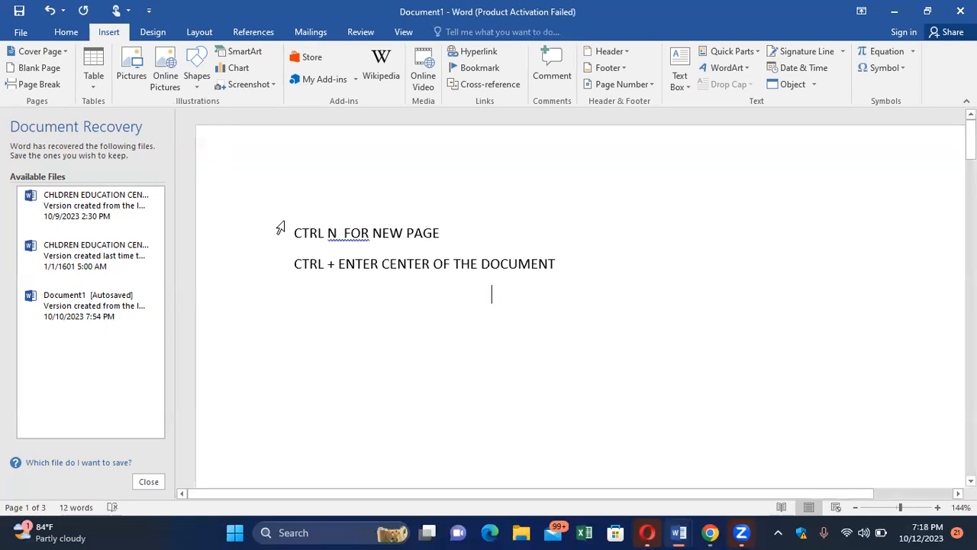
{"action": "left_click_drag", "start_coordinate": [291, 227], "coordinate": [552, 305]}
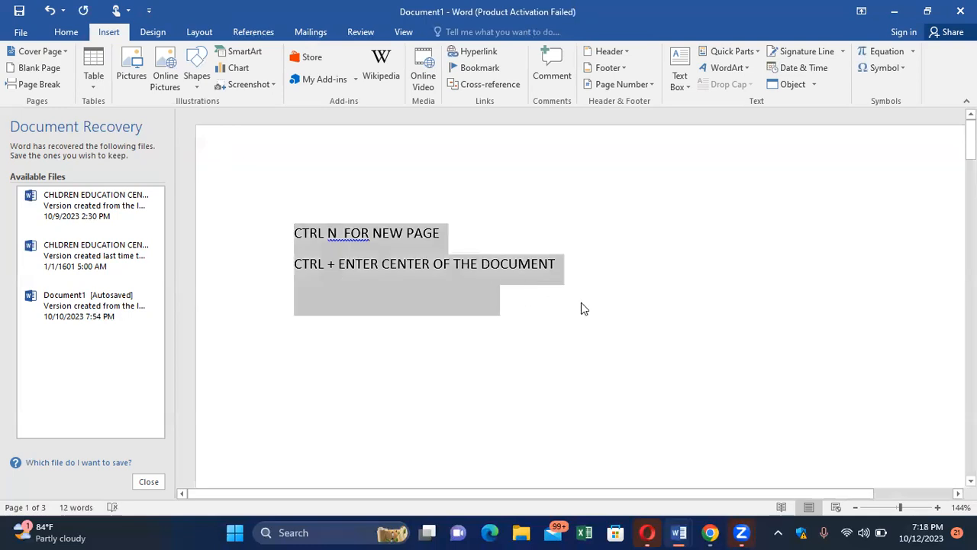
{"action": "key", "text": "BackSpace"}
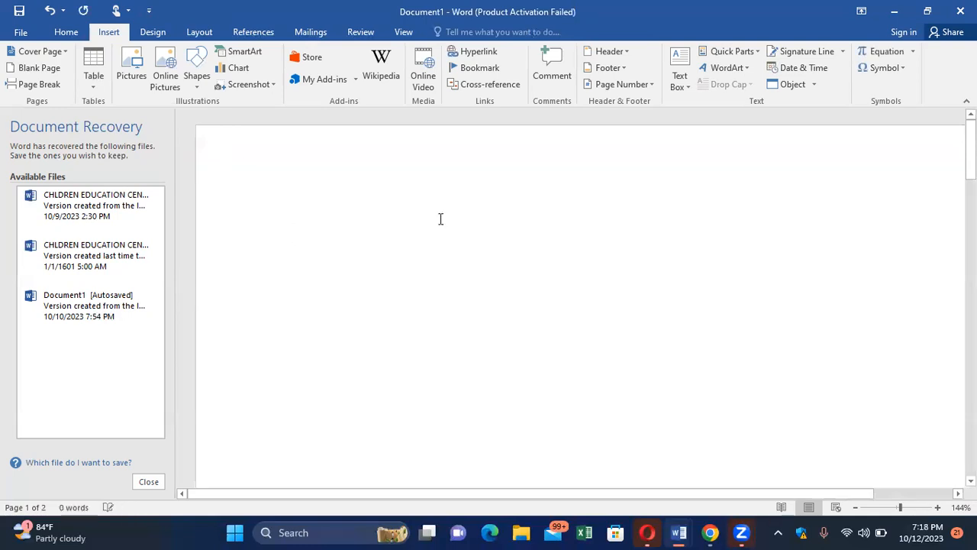
Step: Apply the Title style on the empty first page and enter the heading "TIME TABLE OF M.S OFFICE CLASS"
{"action": "left_click", "coordinate": [67, 34]}
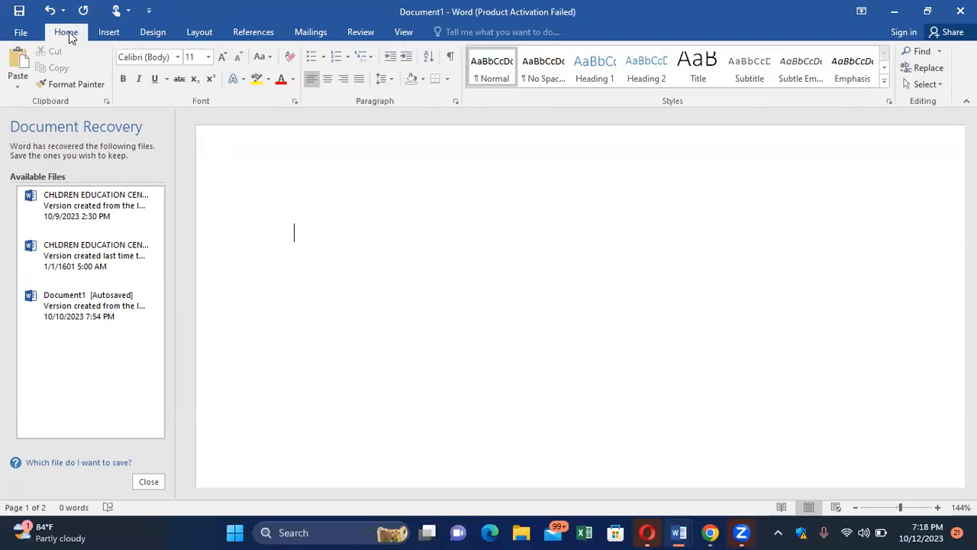
{"action": "left_click", "coordinate": [697, 81]}
{"action": "scroll", "coordinate": [695, 83], "scroll_direction": "down", "scroll_amount": 4}
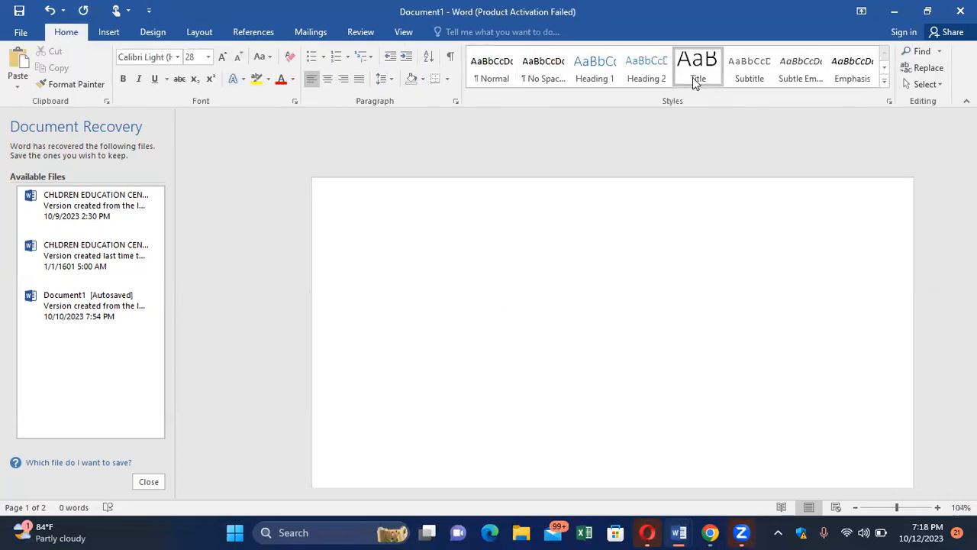
{"action": "type", "text": "TI"}
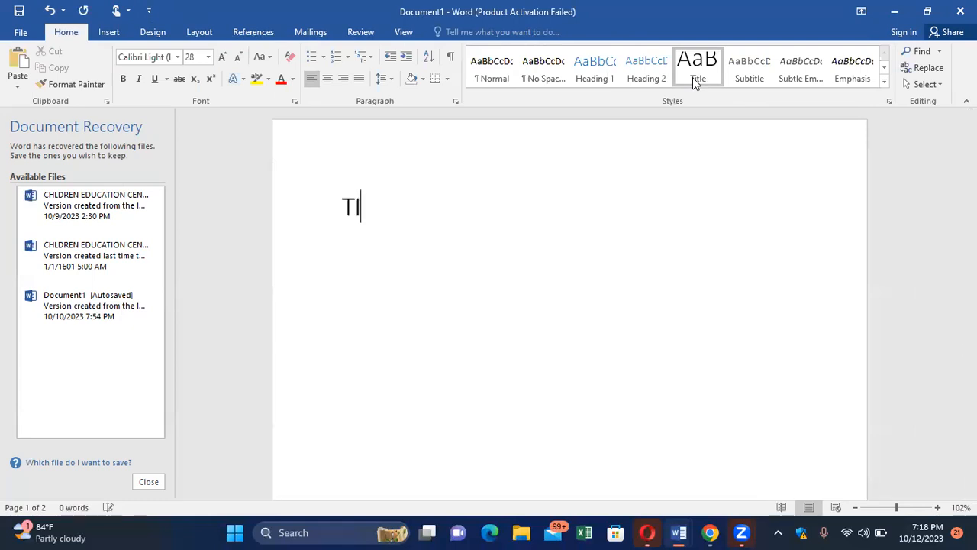
{"action": "type", "text": "ME TABLE OF "}
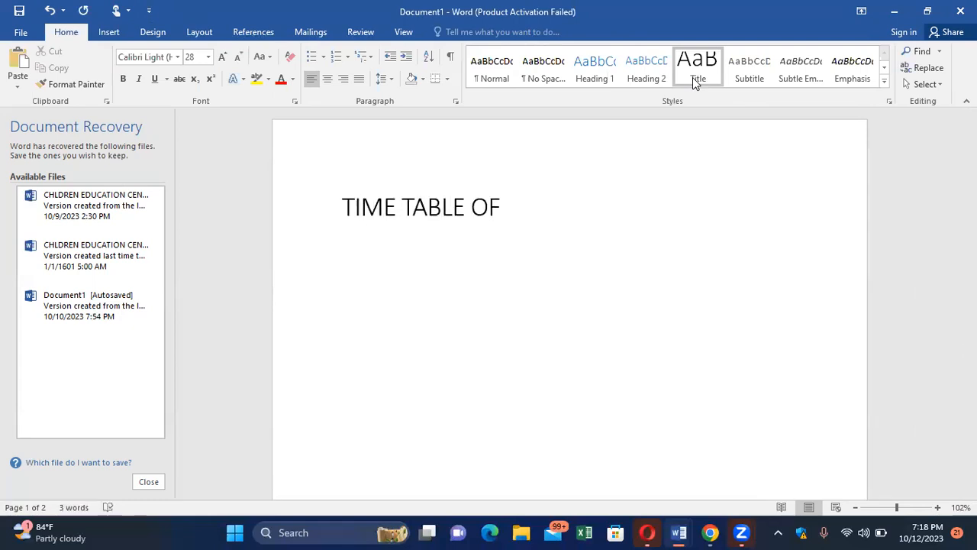
{"action": "type", "text": "M"}
{"action": "type", "text": ".S O"}
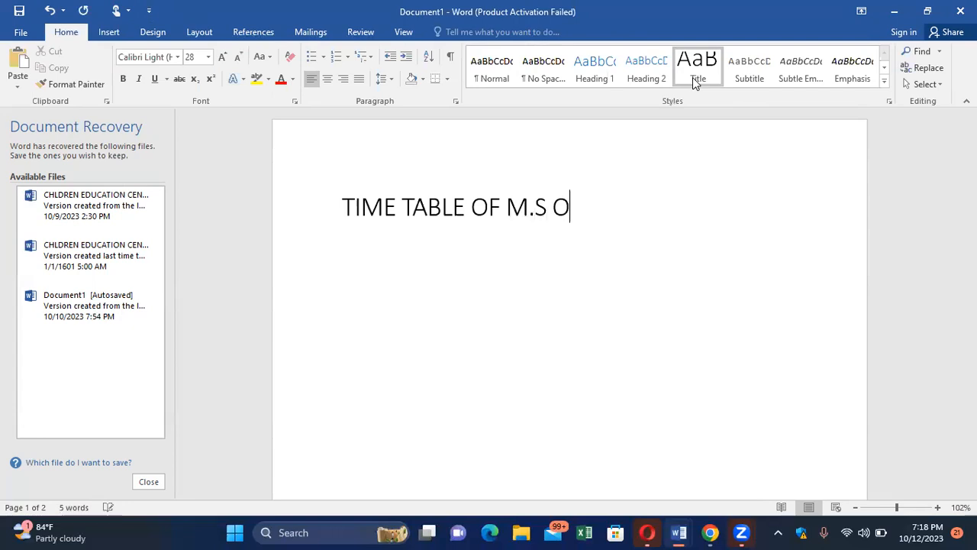
{"action": "type", "text": "FFICE CLASS"}
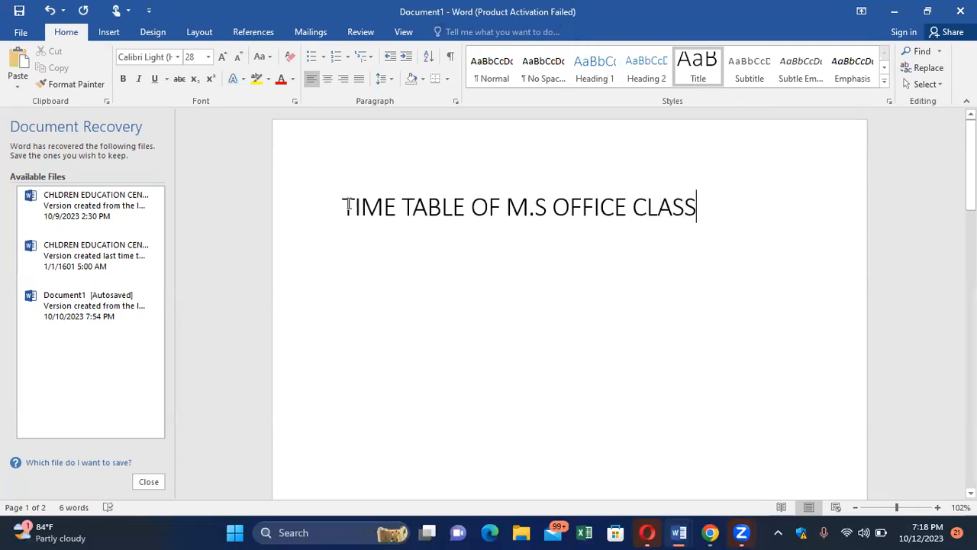
Step: Center the "TIME TABLE OF M.S OFFICE CLASS" heading on the page
{"action": "left_click_drag", "start_coordinate": [343, 206], "coordinate": [714, 208]}
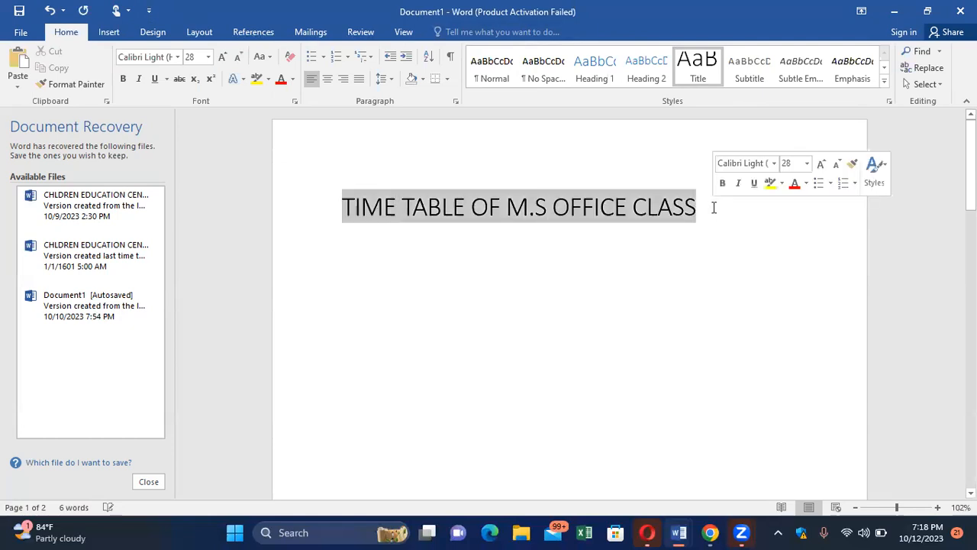
{"action": "left_click", "coordinate": [328, 82]}
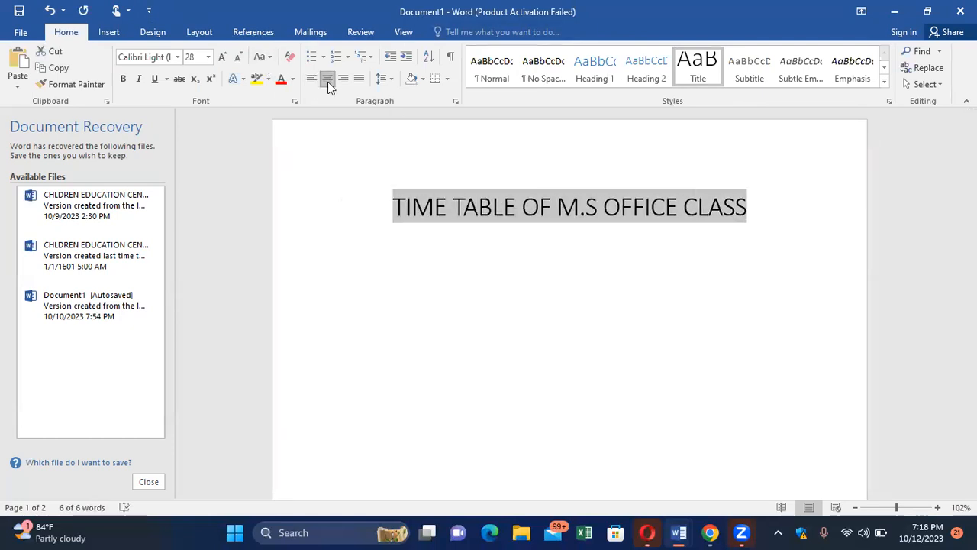
{"action": "left_click", "coordinate": [758, 220]}
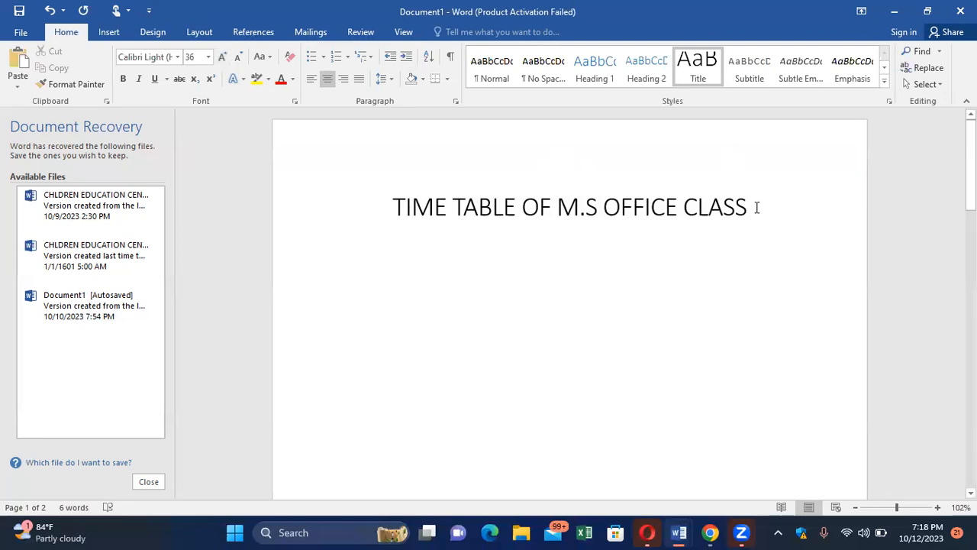
Step: Add a second line below the heading reading "CREATIVE LEARNING WITH MISS" followed by the teacher's first name
{"action": "key", "text": "Return"}
{"action": "type", "text": "C"}
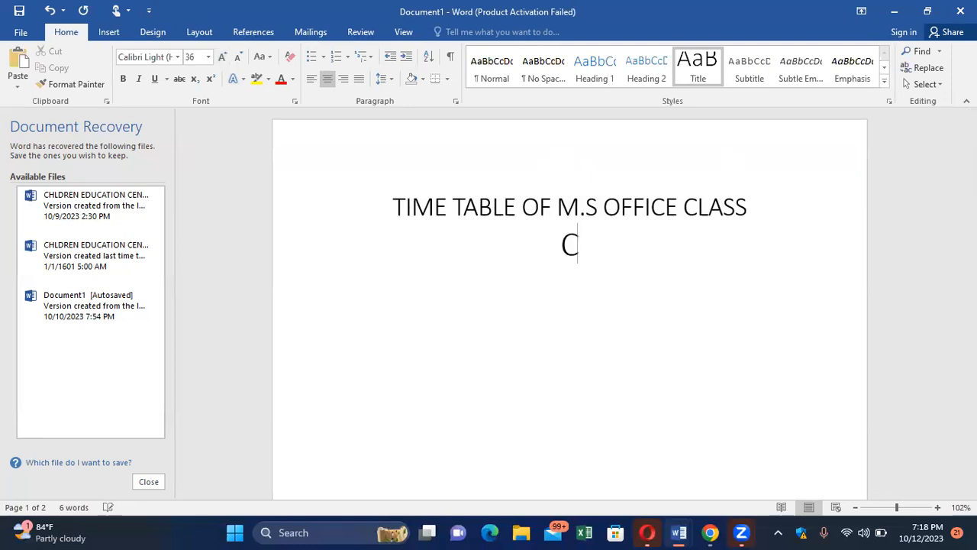
{"action": "type", "text": "REATIVE "}
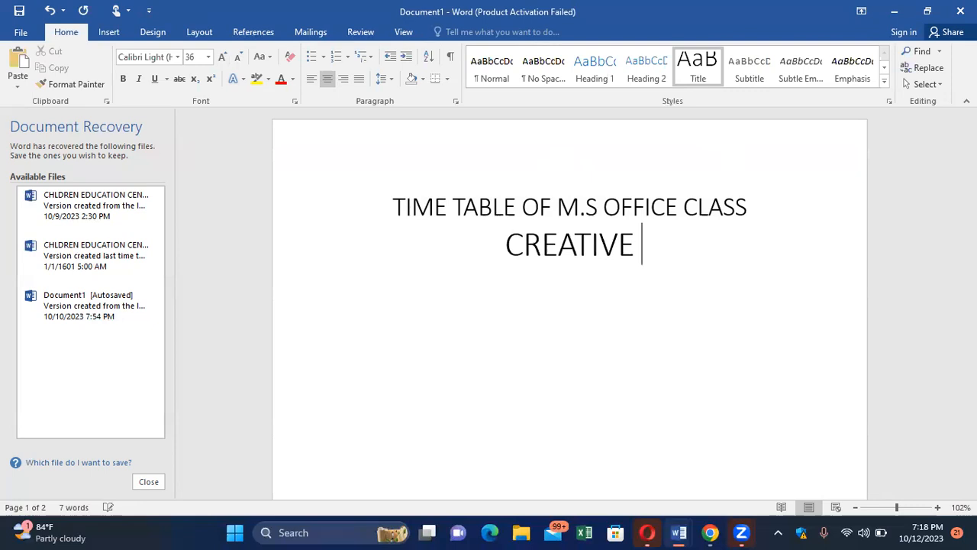
{"action": "type", "text": "LEAR"}
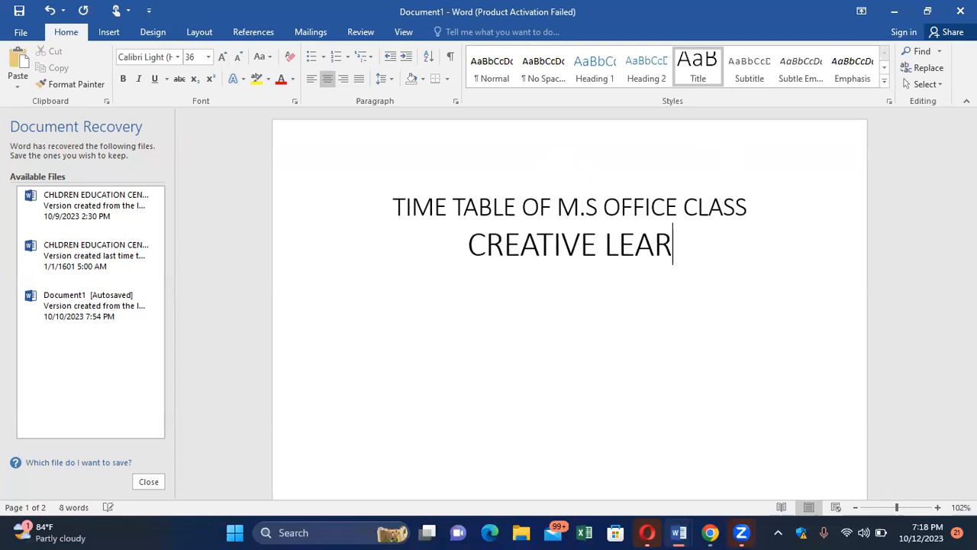
{"action": "type", "text": "NING "}
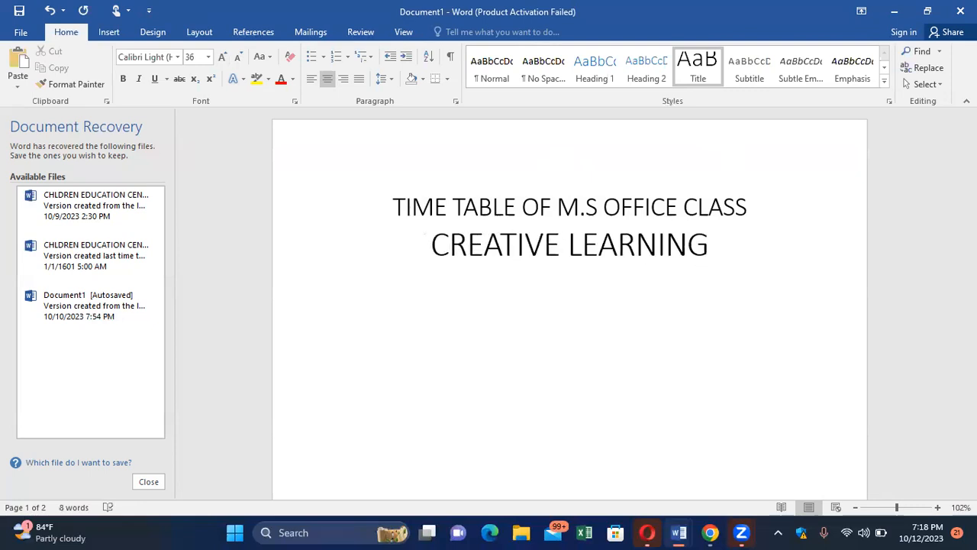
{"action": "type", "text": "W"}
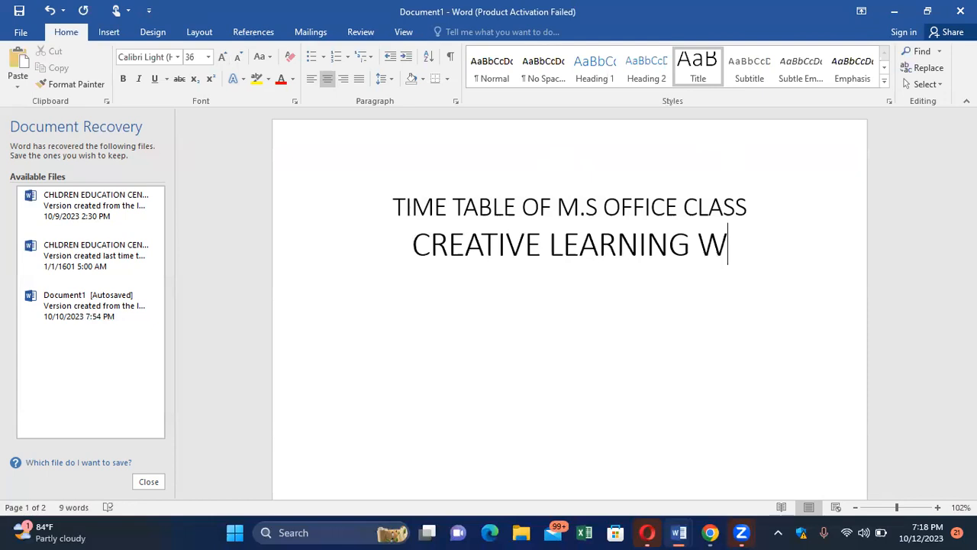
{"action": "type", "text": "IT"}
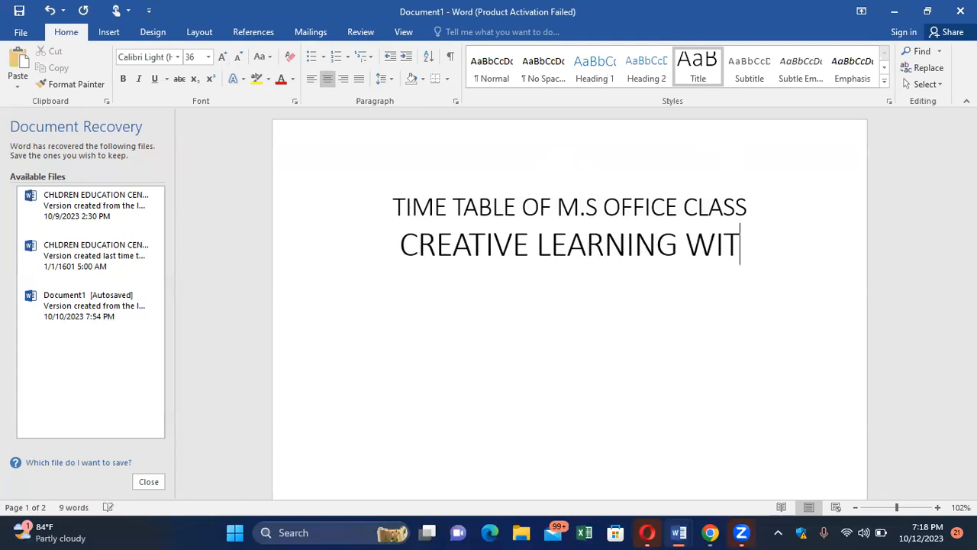
{"action": "type", "text": "H MISS"}
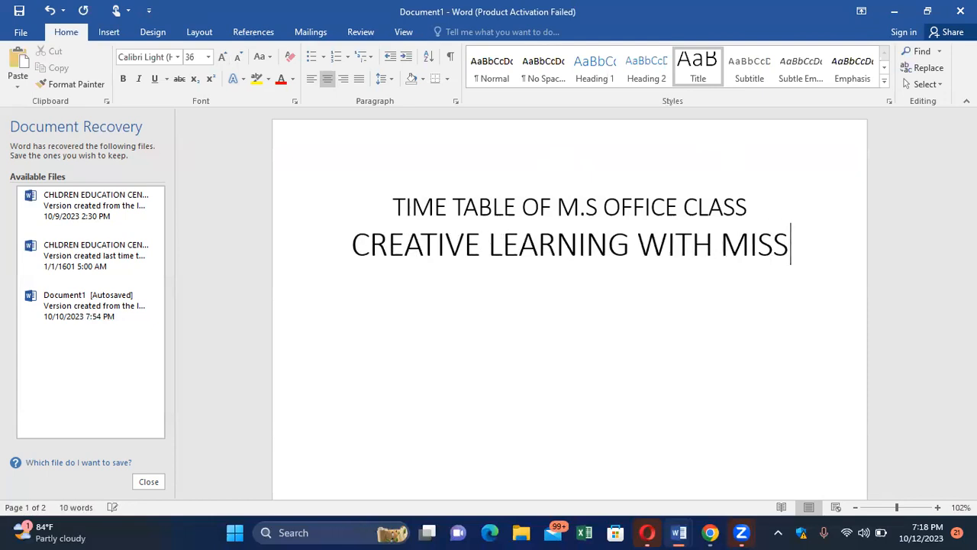
{"action": "type", "text": " AREEBA"}
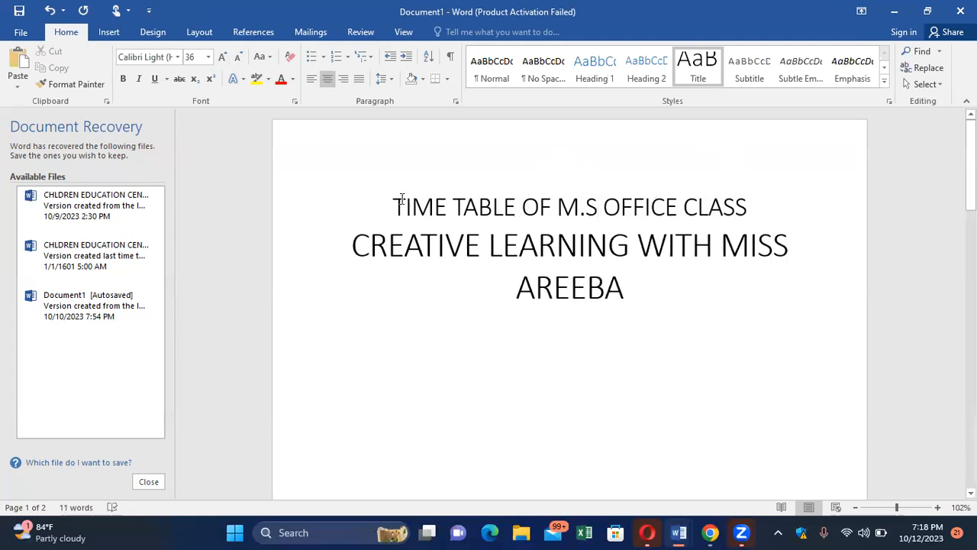
Step: Set the font size of the "CREATIVE LEARNING" line to 20
{"action": "left_click_drag", "start_coordinate": [353, 245], "coordinate": [659, 329]}
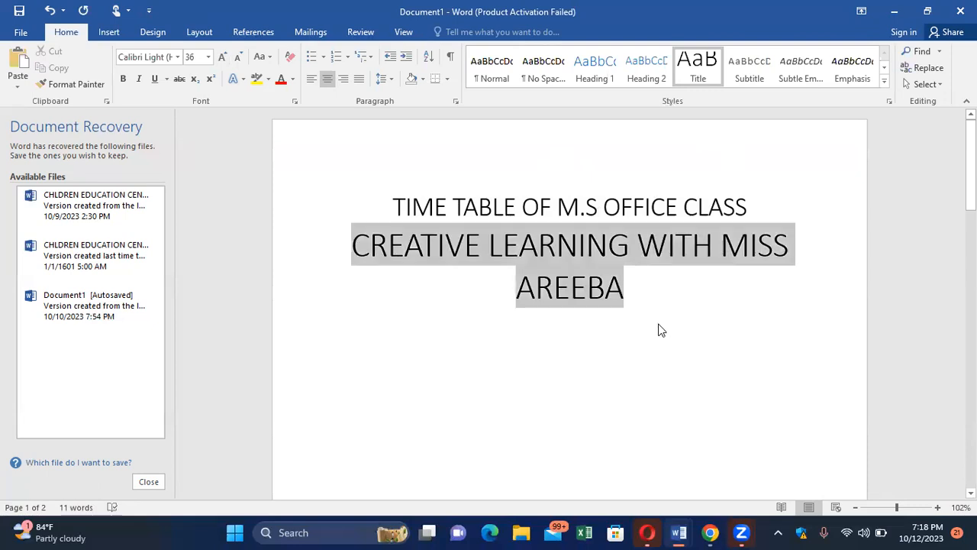
{"action": "left_click", "coordinate": [208, 57]}
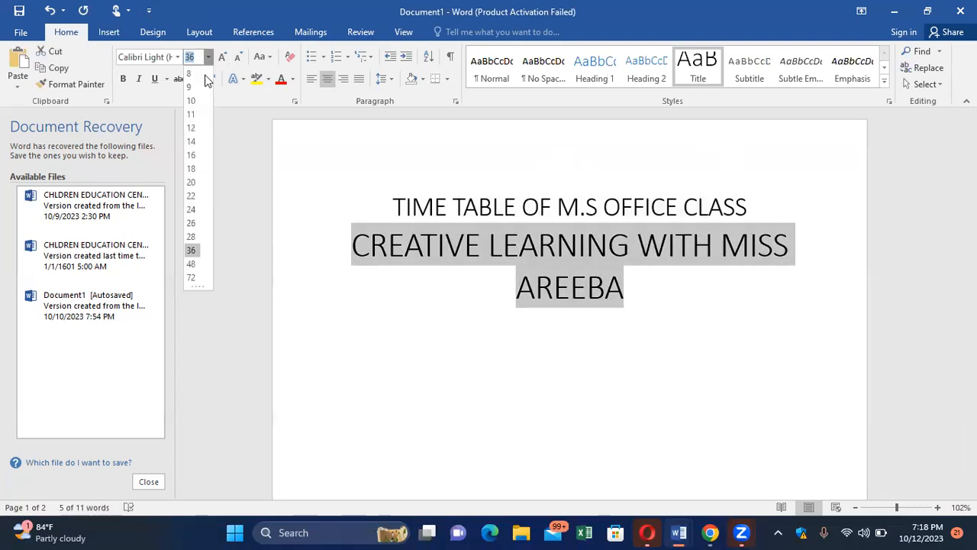
{"action": "left_click", "coordinate": [193, 182]}
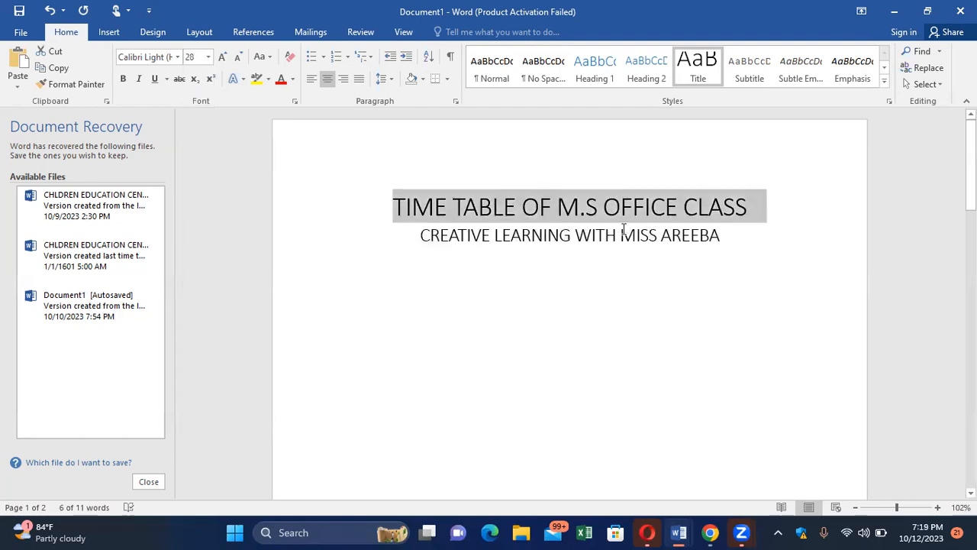
Step: Insert a table with 4 columns and 1 row on a new line below the "CREATIVE LEARNING" line
{"action": "left_click", "coordinate": [739, 235]}
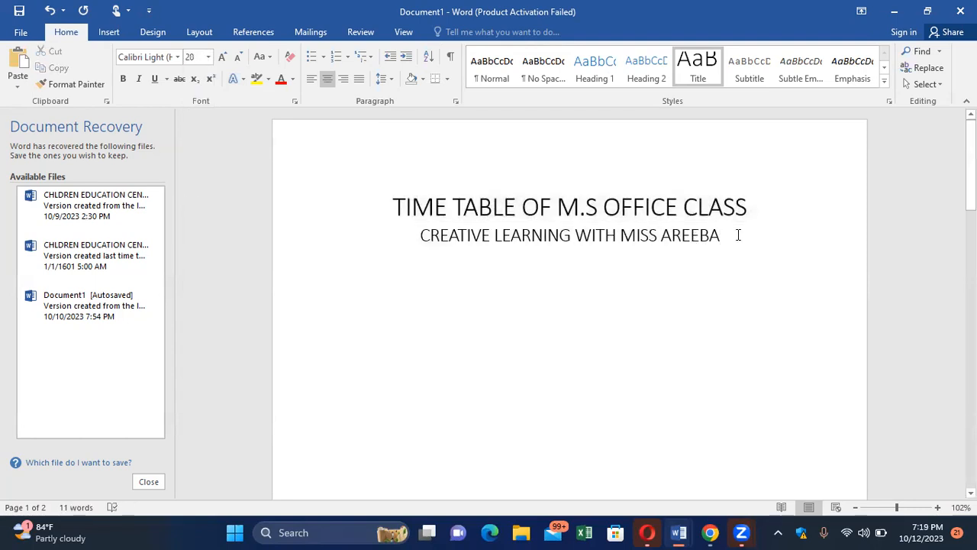
{"action": "key", "text": "Return"}
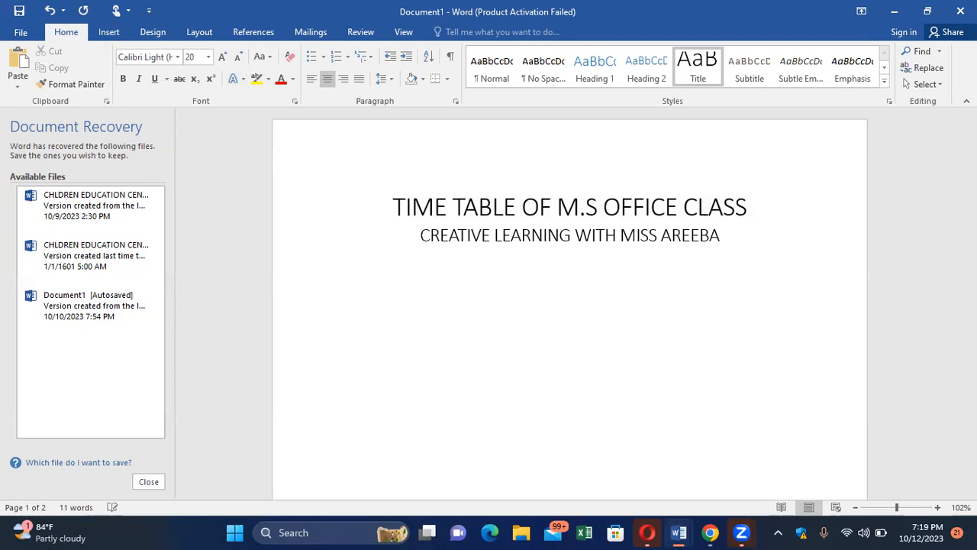
{"action": "left_click", "coordinate": [108, 33]}
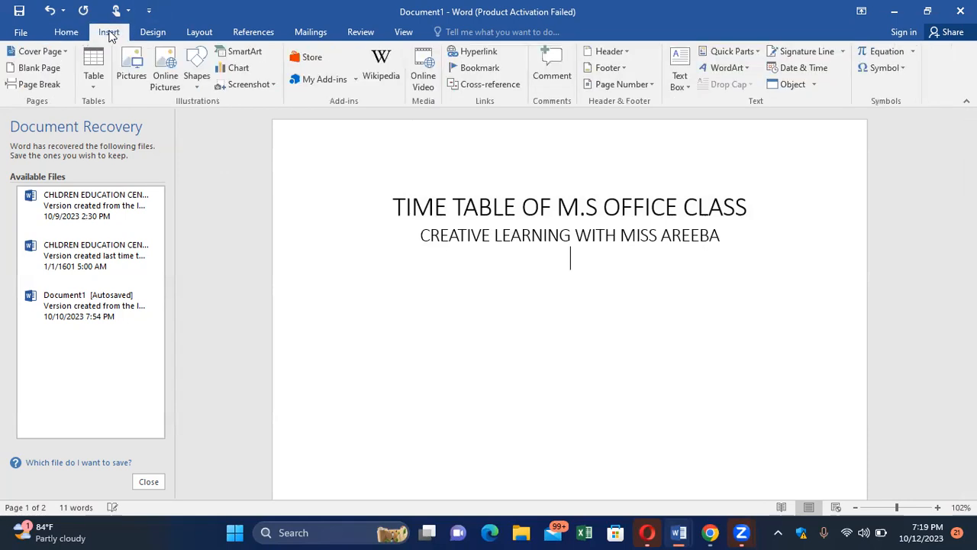
{"action": "left_click", "coordinate": [106, 73]}
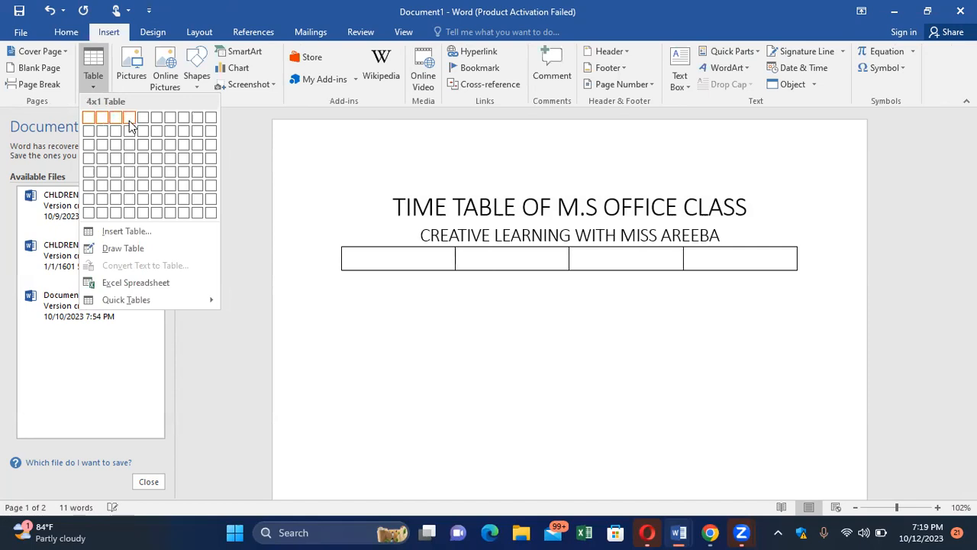
{"action": "left_click", "coordinate": [129, 119]}
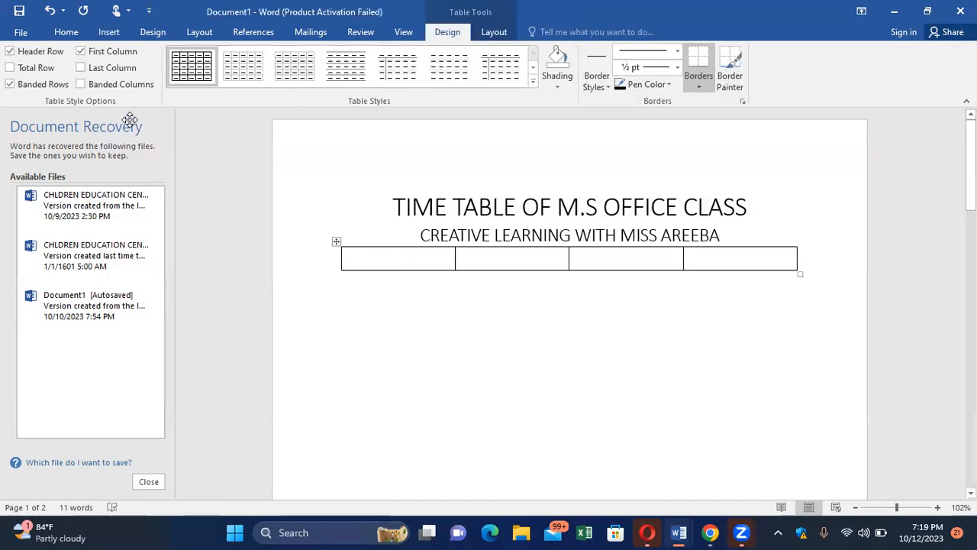
Step: Fill the table's four header cells with "S.NO", "CLASS", "TIMING" and "DAYS"
{"action": "type", "text": "S.NO"}
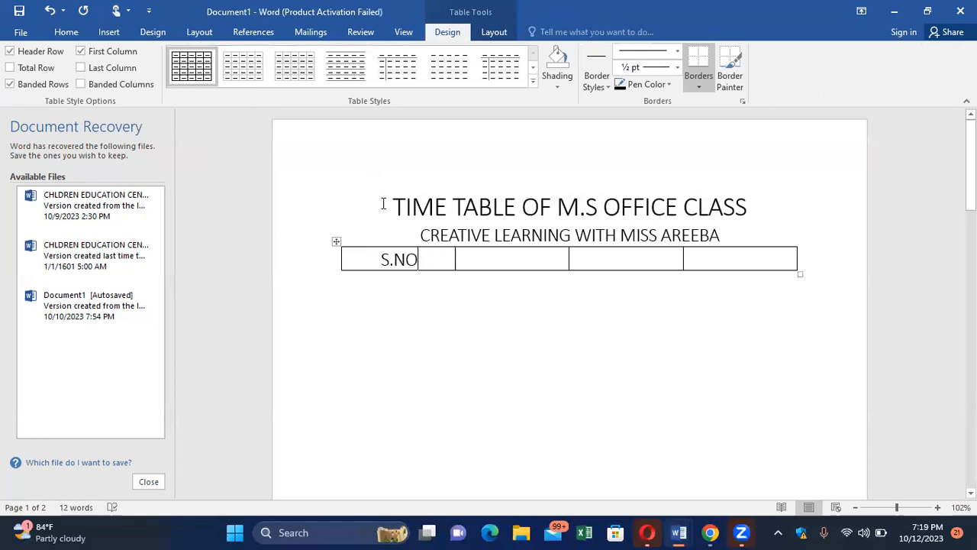
{"action": "left_click", "coordinate": [485, 256]}
{"action": "type", "text": "CLASS"}
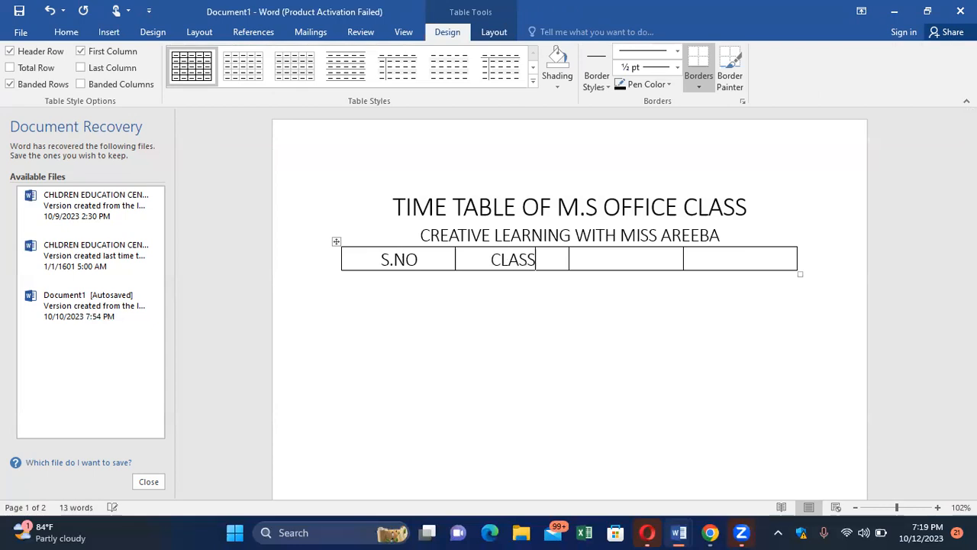
{"action": "left_click", "coordinate": [619, 258]}
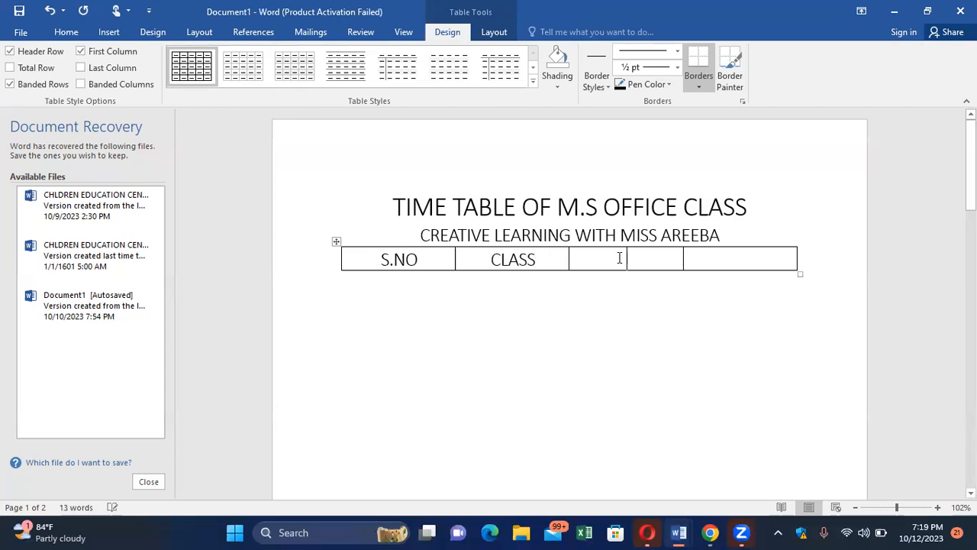
{"action": "type", "text": "TIMING"}
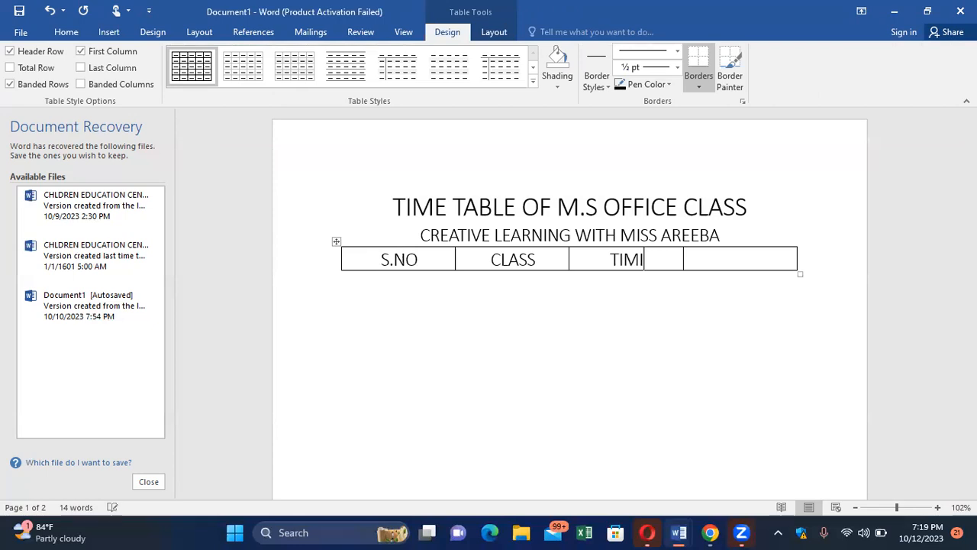
{"action": "left_click", "coordinate": [709, 260]}
{"action": "type", "text": "DAYS"}
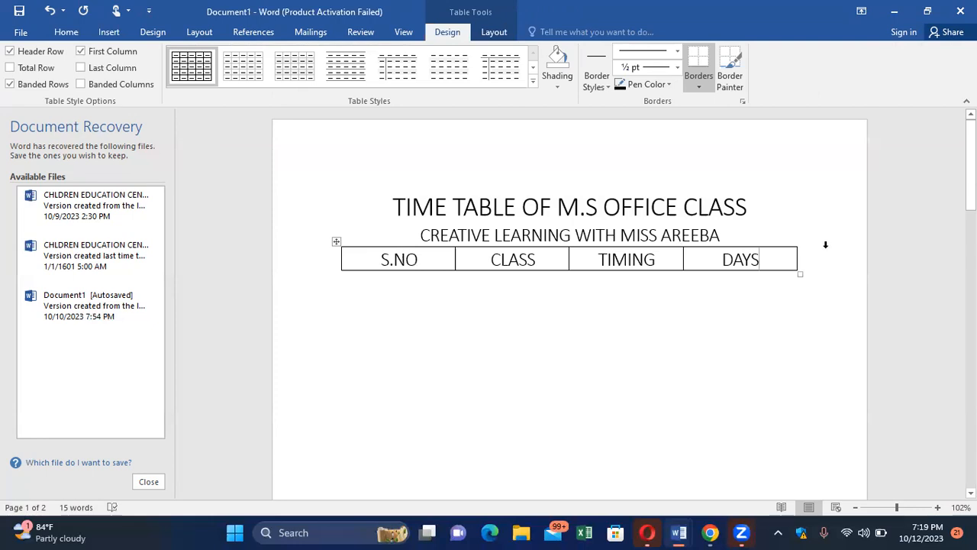
Step: Add a fifth column after the DAYS column and enter "TRAINER" as its header
{"action": "left_click", "coordinate": [794, 237]}
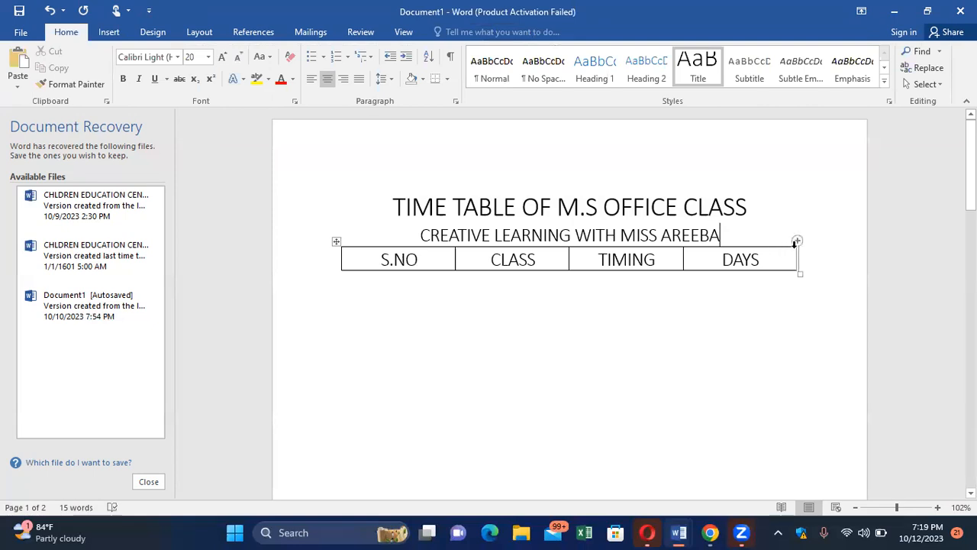
{"action": "left_click", "coordinate": [797, 242]}
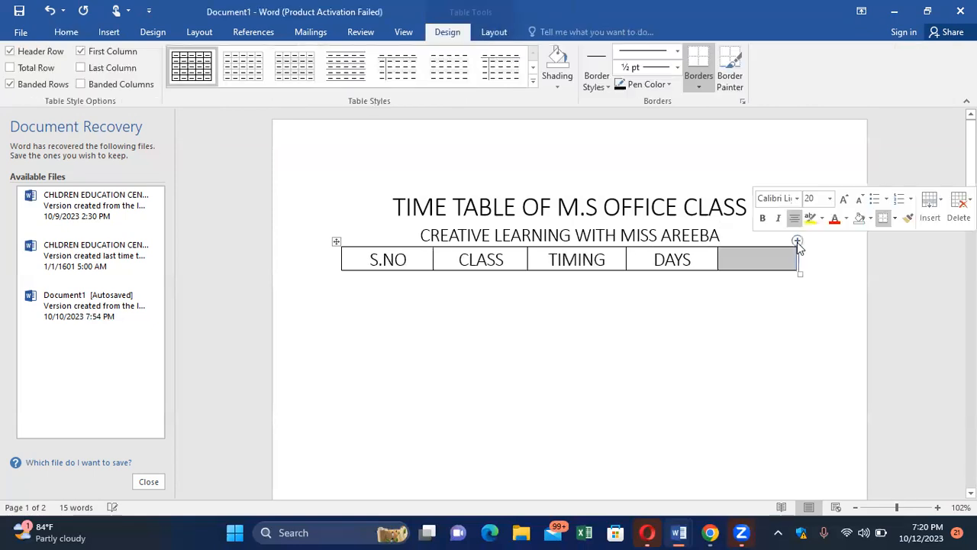
{"action": "left_click", "coordinate": [758, 258]}
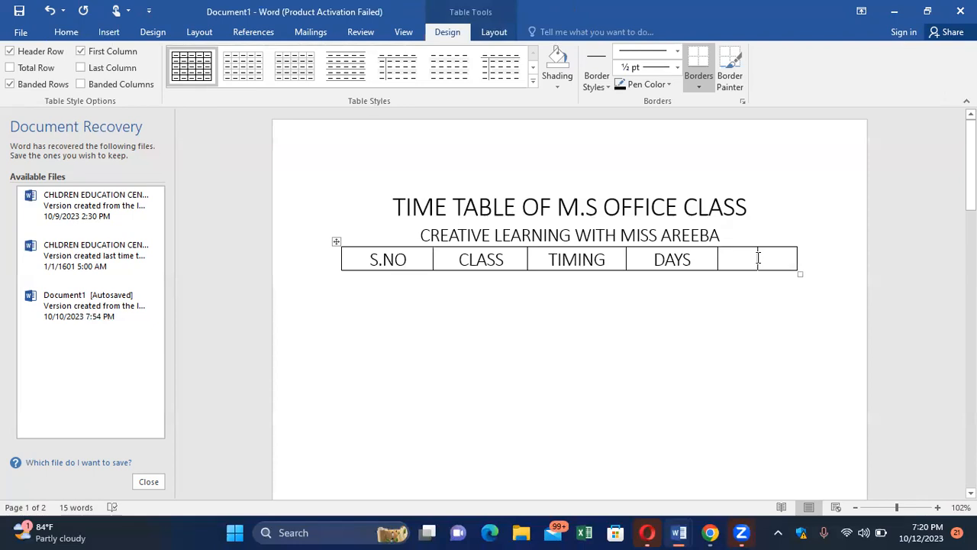
{"action": "type", "text": "TRAINER"}
Step: Narrow the S.NO column to fit its header text and reduce the width of the CLASS column
{"action": "left_click_drag", "start_coordinate": [432, 252], "coordinate": [379, 250]}
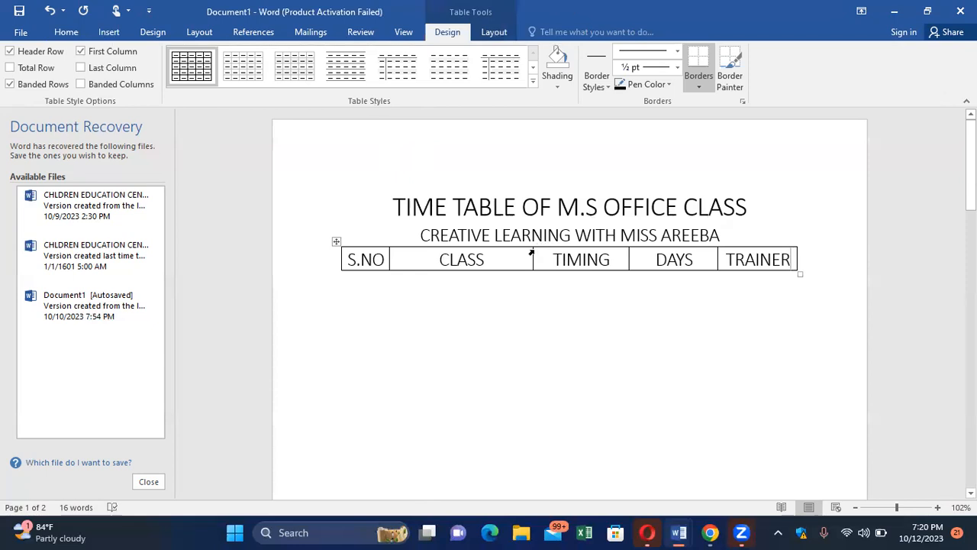
{"action": "left_click_drag", "start_coordinate": [530, 252], "coordinate": [485, 255]}
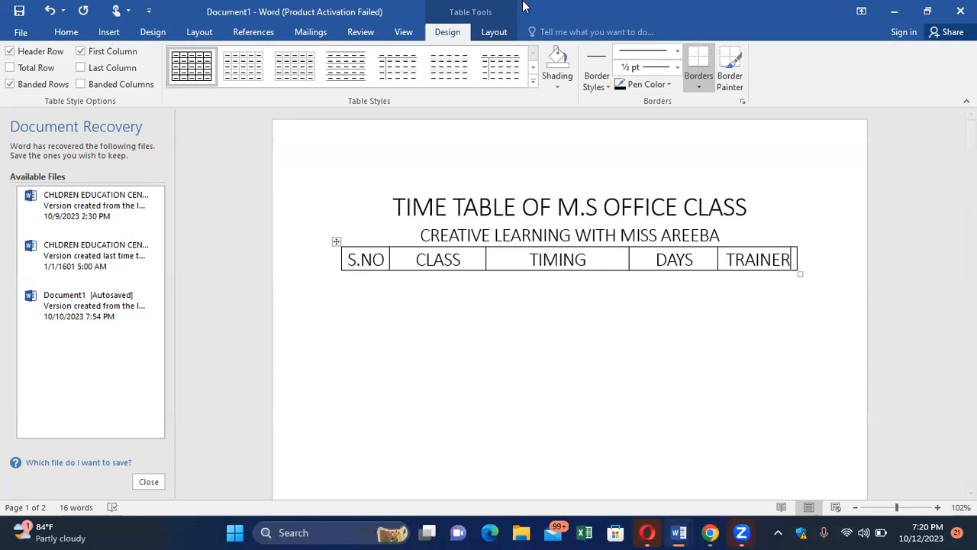
{"action": "left_click", "coordinate": [108, 32]}
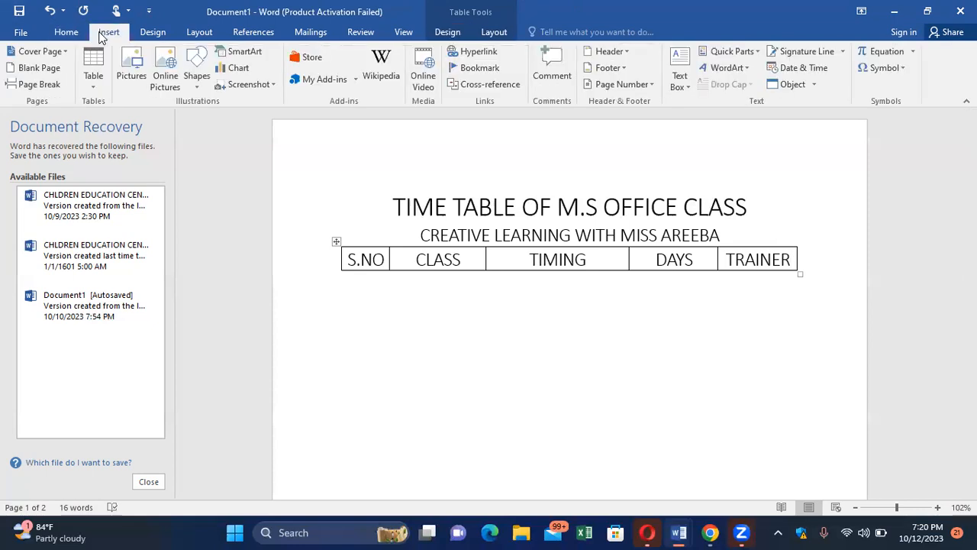
Step: Search Windows for "ON" and open the On-Screen Keyboard
{"action": "left_click", "coordinate": [236, 533]}
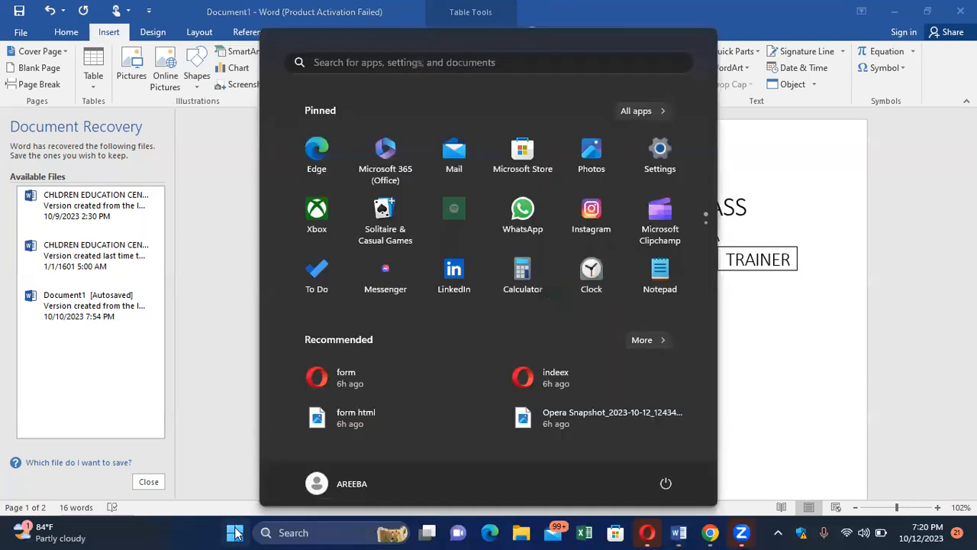
{"action": "left_click", "coordinate": [300, 532]}
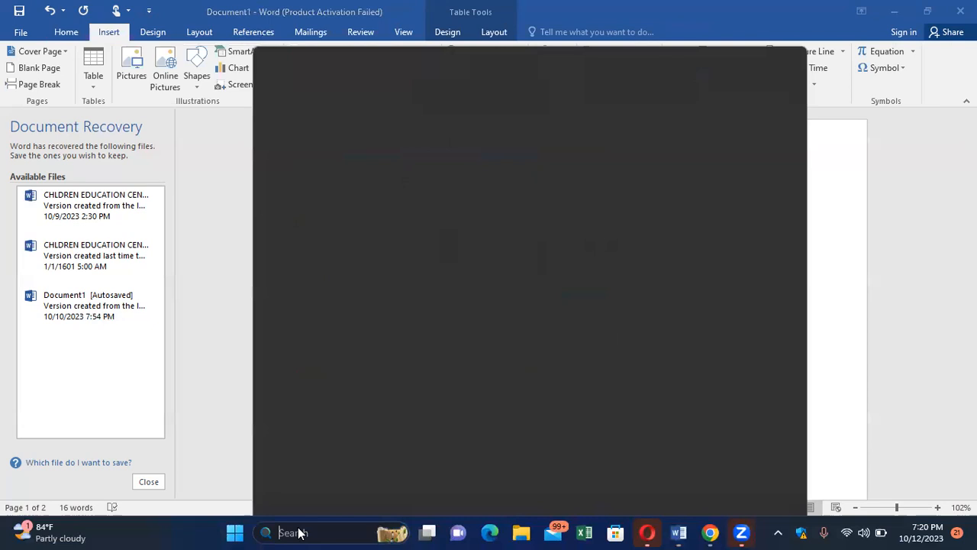
{"action": "type", "text": "ON"}
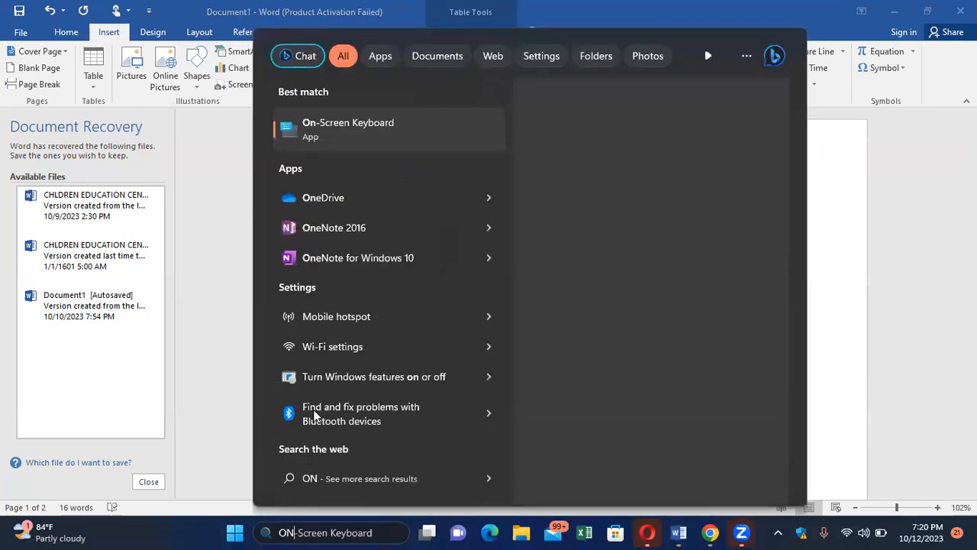
{"action": "left_click", "coordinate": [355, 135]}
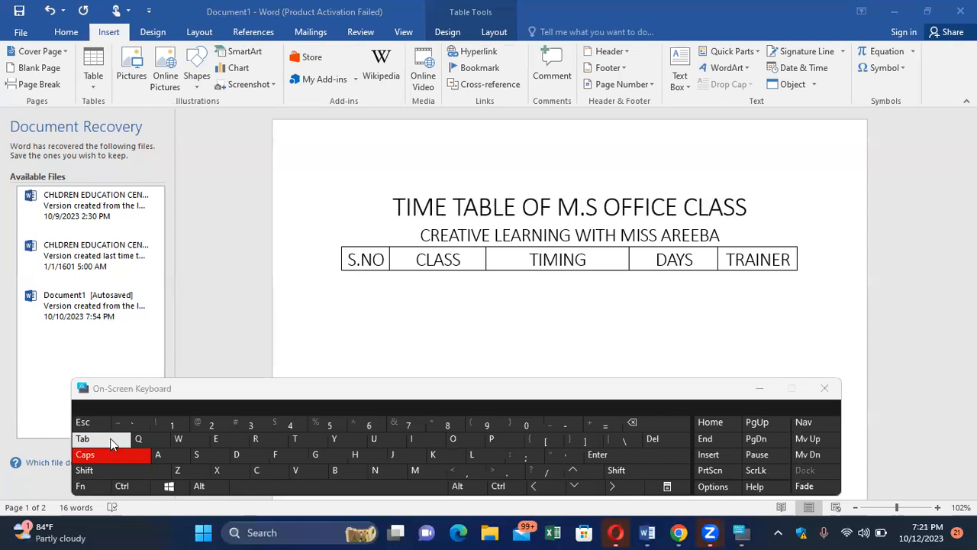
Step: Append two empty rows below the table's header row with the On-Screen Keyboard, and close the keyboard
{"action": "left_click", "coordinate": [794, 259]}
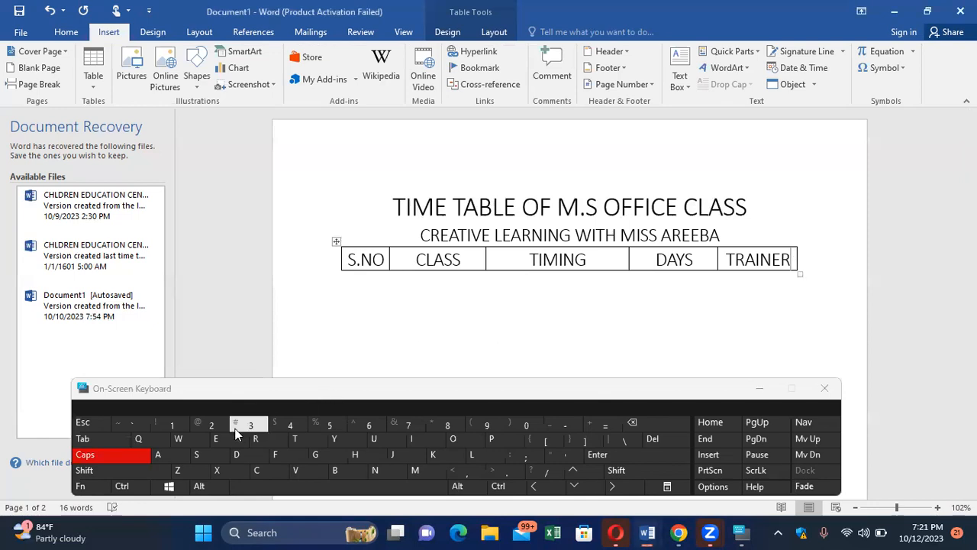
{"action": "left_click", "coordinate": [115, 438]}
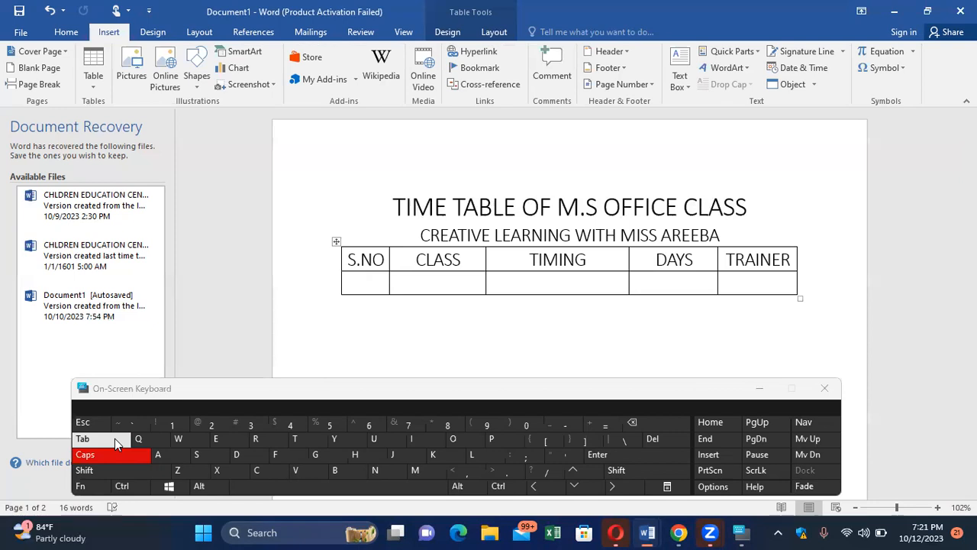
{"action": "left_click", "coordinate": [114, 438]}
{"action": "left_click", "coordinate": [114, 438]}
{"action": "left_click", "coordinate": [114, 438]}
{"action": "left_click", "coordinate": [114, 438]}
{"action": "left_click", "coordinate": [115, 438]}
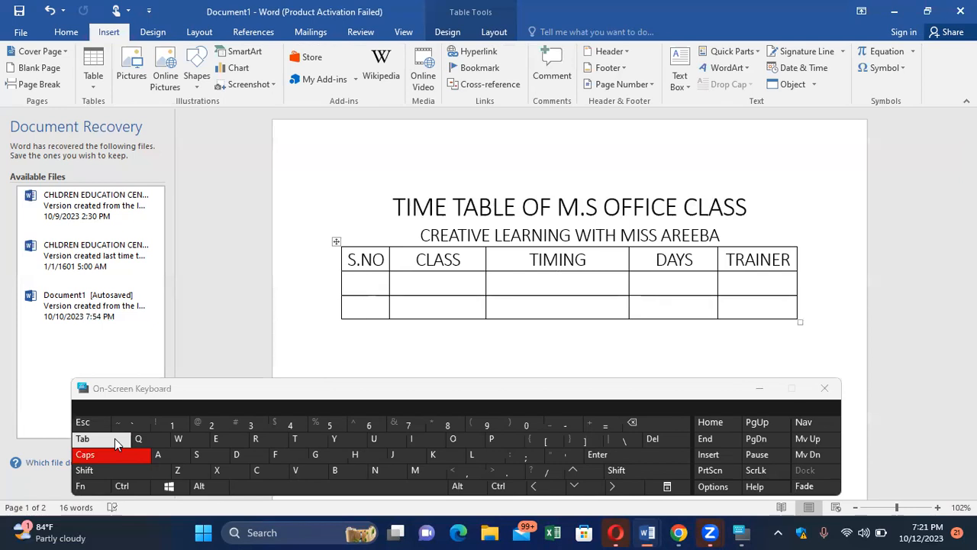
{"action": "left_click", "coordinate": [823, 391]}
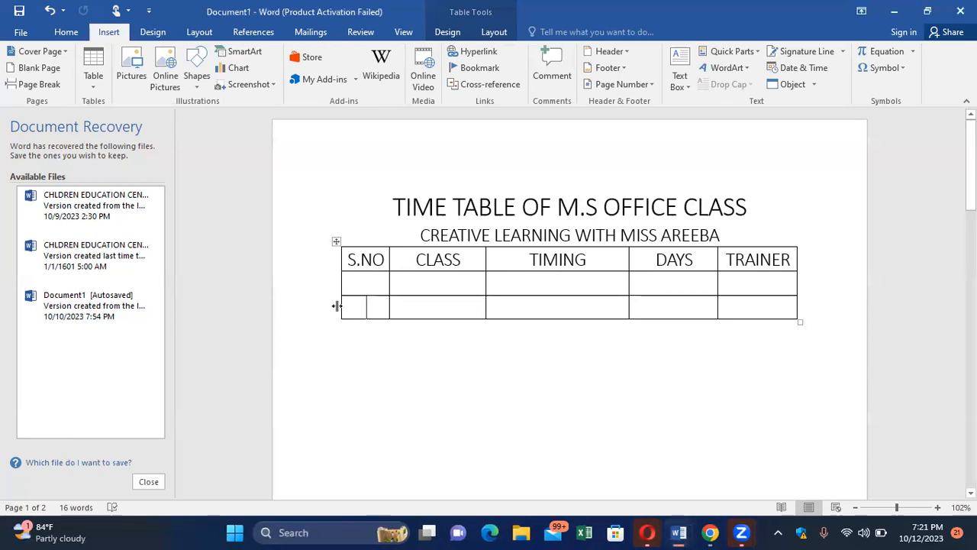
Step: Enter serial number "1" and class "M.S OFFICE" in the first row below the header
{"action": "left_click", "coordinate": [361, 281]}
{"action": "type", "text": "1"}
{"action": "key", "text": "Tab"}
{"action": "type", "text": "M"}
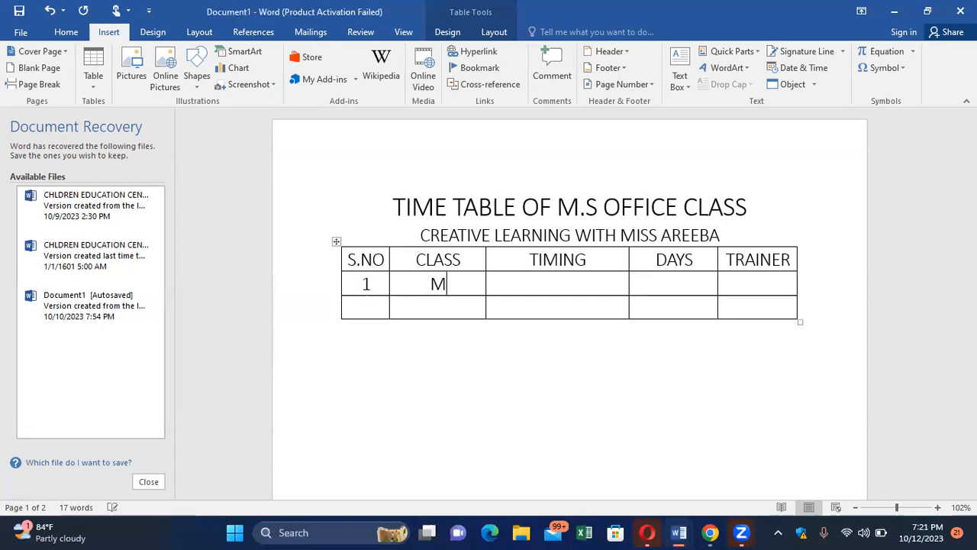
{"action": "type", "text": ".S OFFICE"}
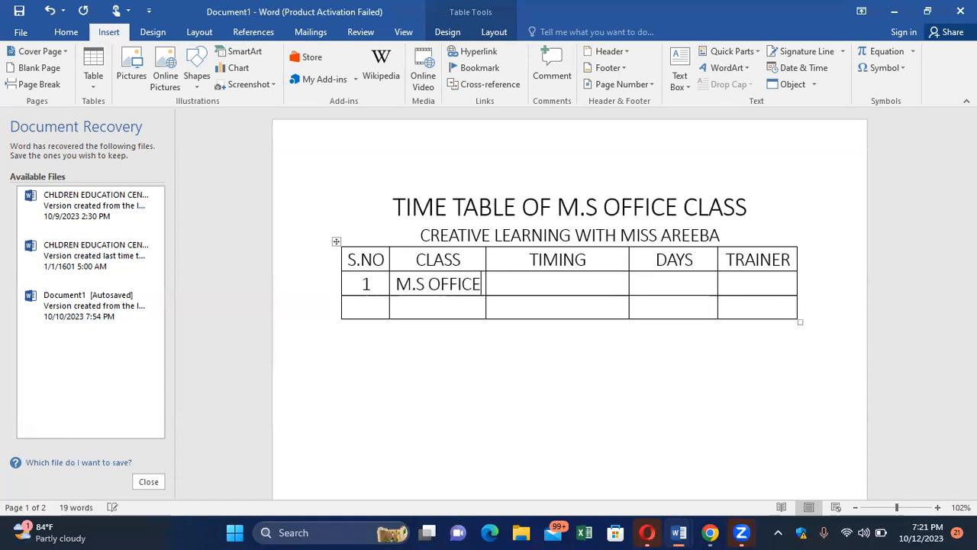
Step: Enter "7.00 TO 8.00 PM" as the timing of the M.S OFFICE class
{"action": "left_click", "coordinate": [523, 284]}
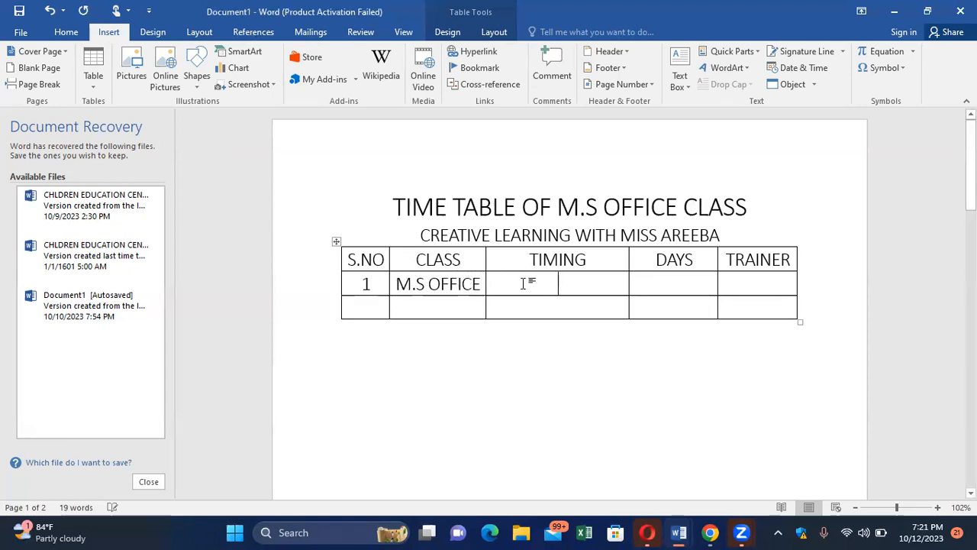
{"action": "type", "text": "7"}
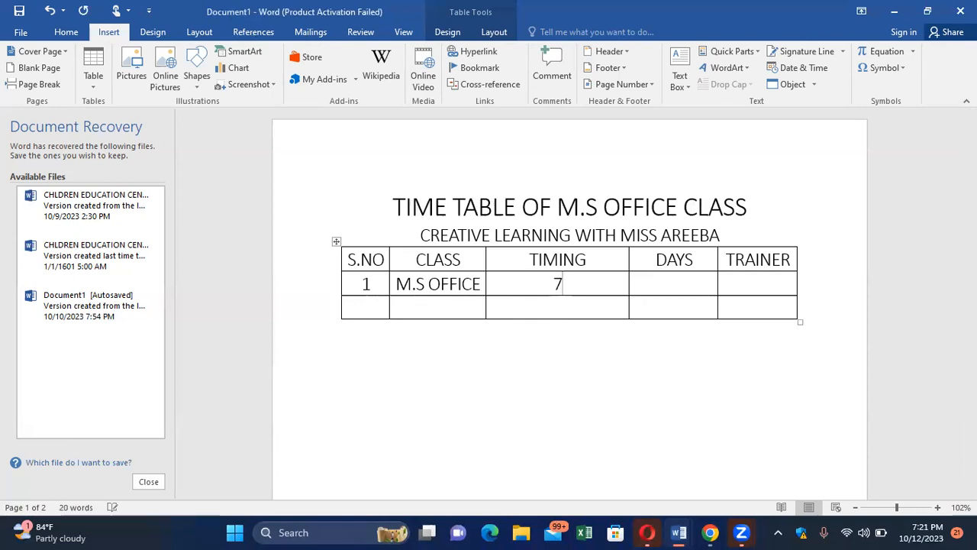
{"action": "type", "text": ".00 TO "}
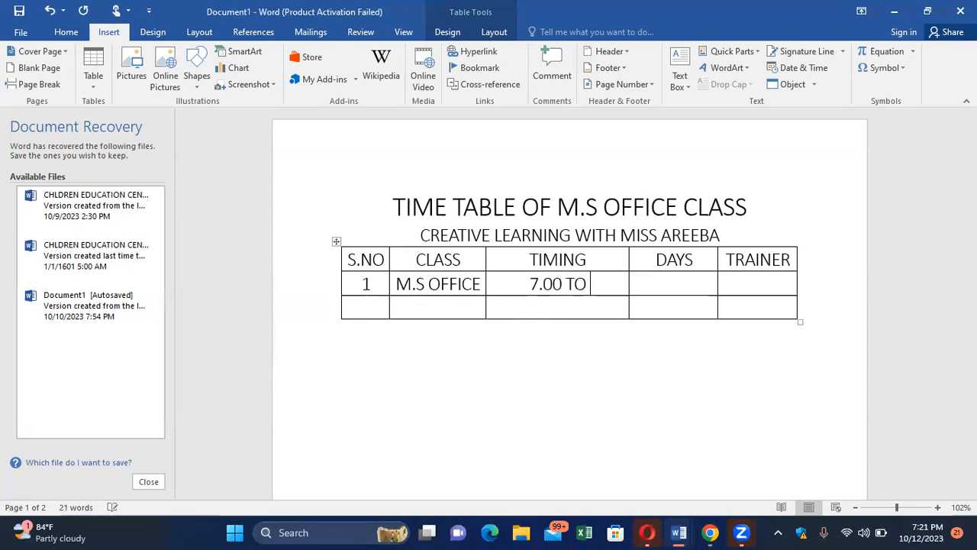
{"action": "type", "text": "8."}
{"action": "type", "text": "00"}
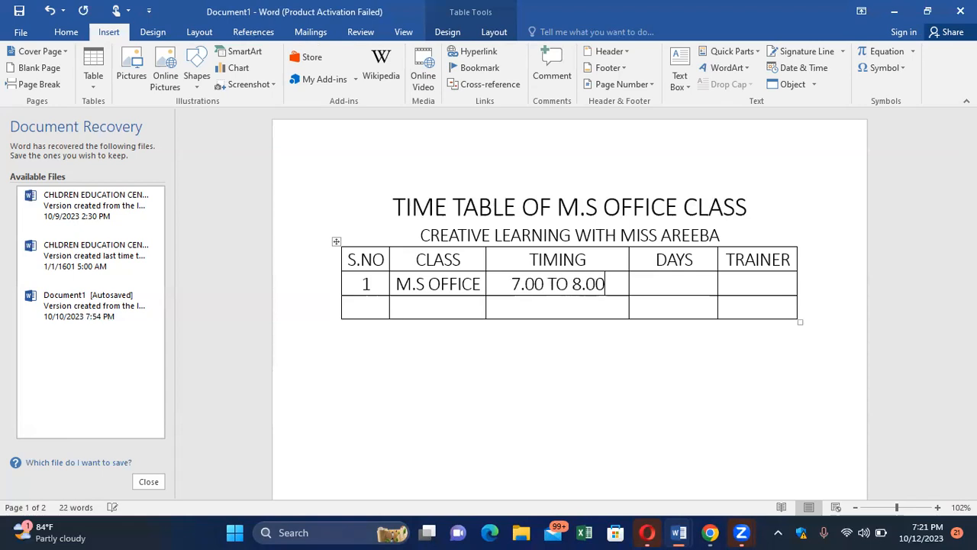
{"action": "type", "text": " PM"}
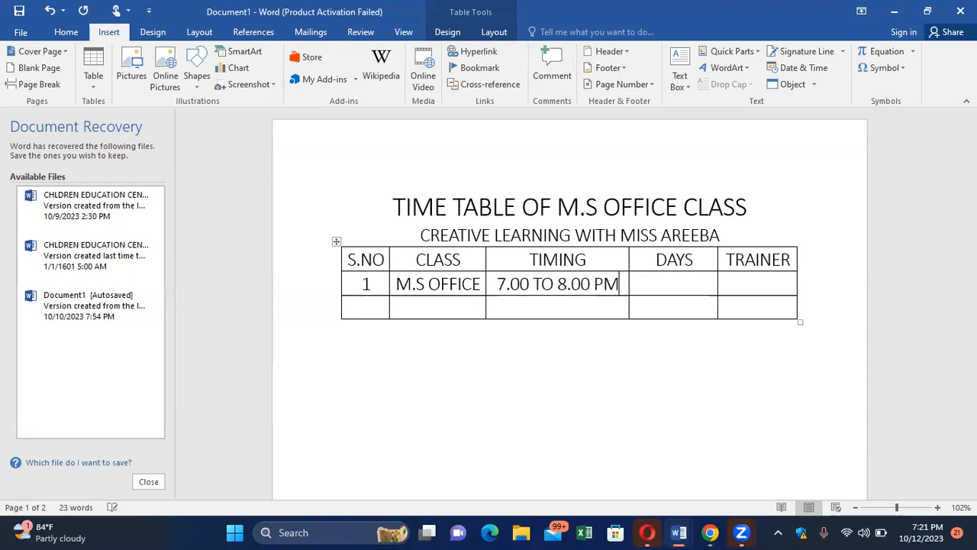
Step: Enter "MON TO THUR" as the days of the M.S OFFICE class
{"action": "left_click", "coordinate": [663, 276]}
{"action": "type", "text": "MON"}
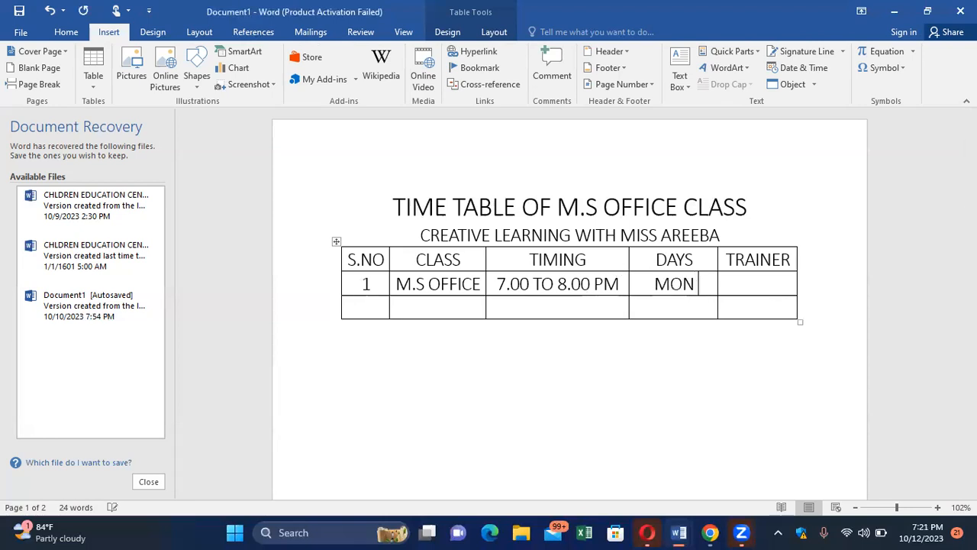
{"action": "type", "text": " TO T"}
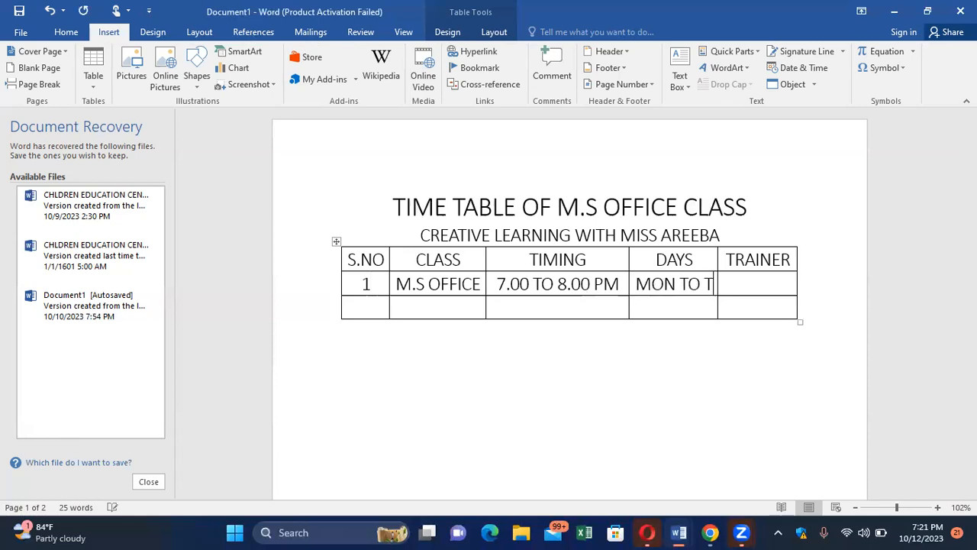
{"action": "type", "text": "HUR"}
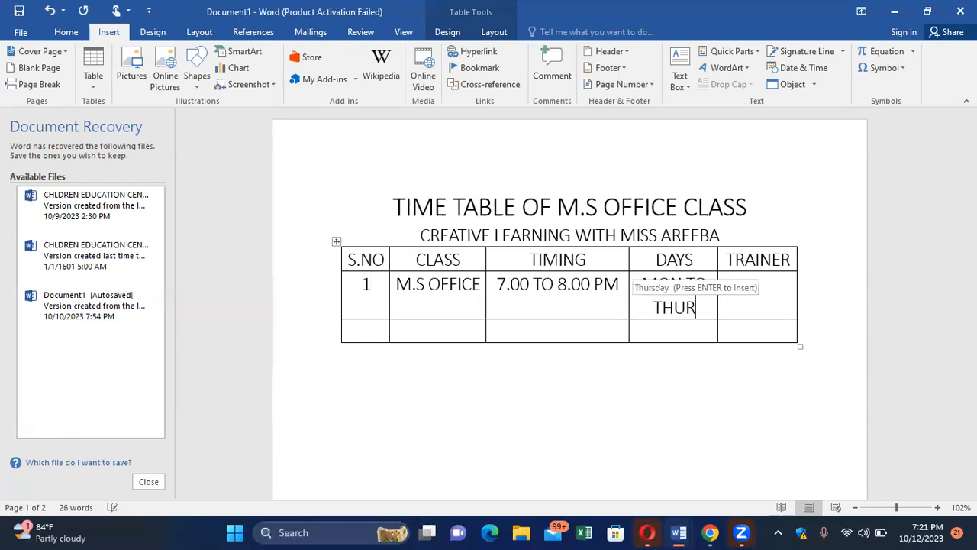
Step: Widen the DAYS column and enter "MS" followed by the trainer's first name in the M.S OFFICE row's TRAINER cell
{"action": "left_click", "coordinate": [758, 284]}
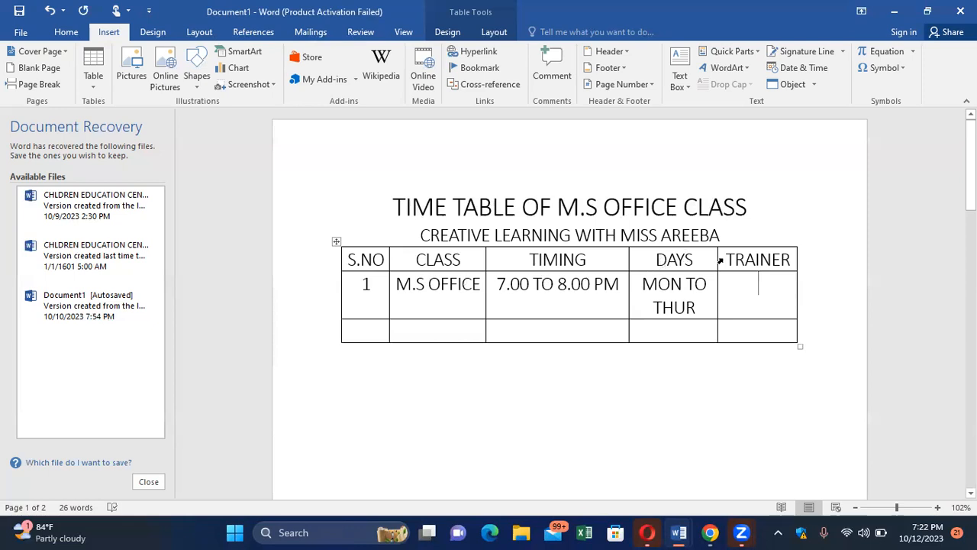
{"action": "left_click_drag", "start_coordinate": [726, 252], "coordinate": [780, 243]}
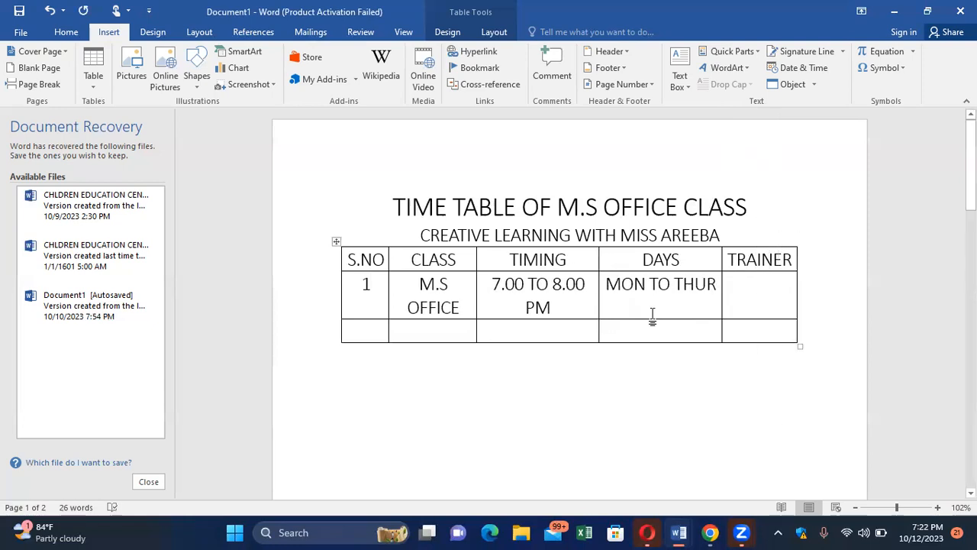
{"action": "type", "text": "MD"}
{"action": "key", "text": "BackSpace"}
{"action": "type", "text": "S AREEBA"}
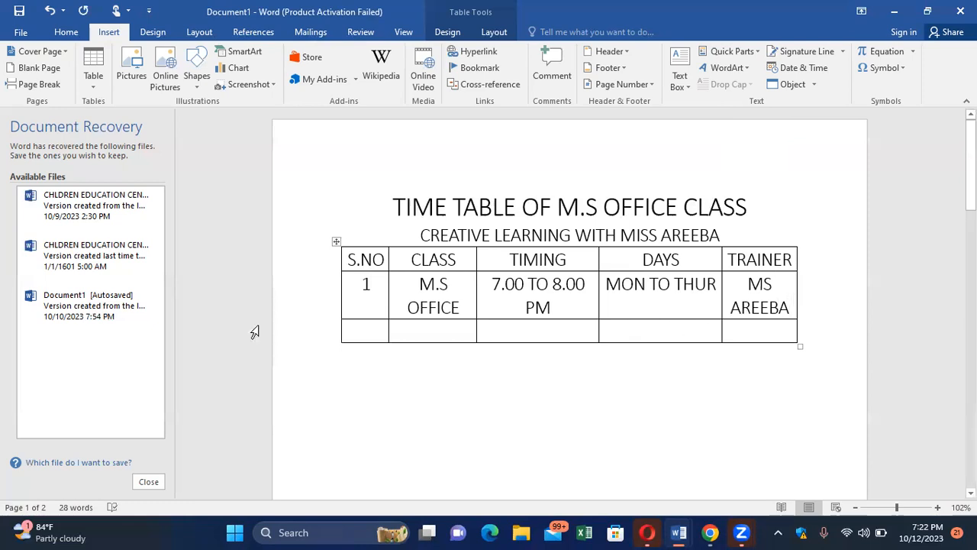
Step: Enter serial number "2" and class "GRAPHIC DESIGNING" in the table's last row
{"action": "left_click", "coordinate": [367, 327]}
{"action": "type", "text": "2"}
{"action": "left_click", "coordinate": [419, 335]}
{"action": "type", "text": "GRAP"}
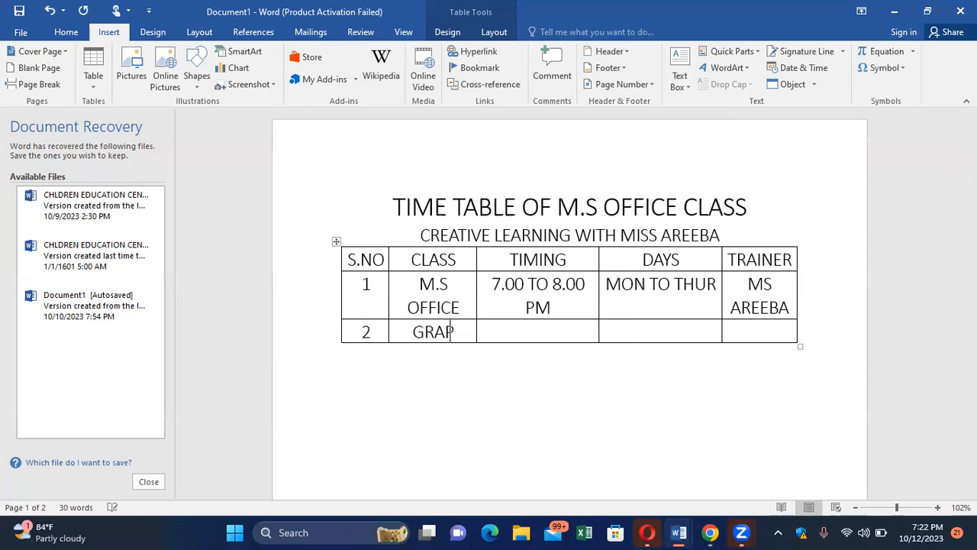
{"action": "type", "text": "HIC DES"}
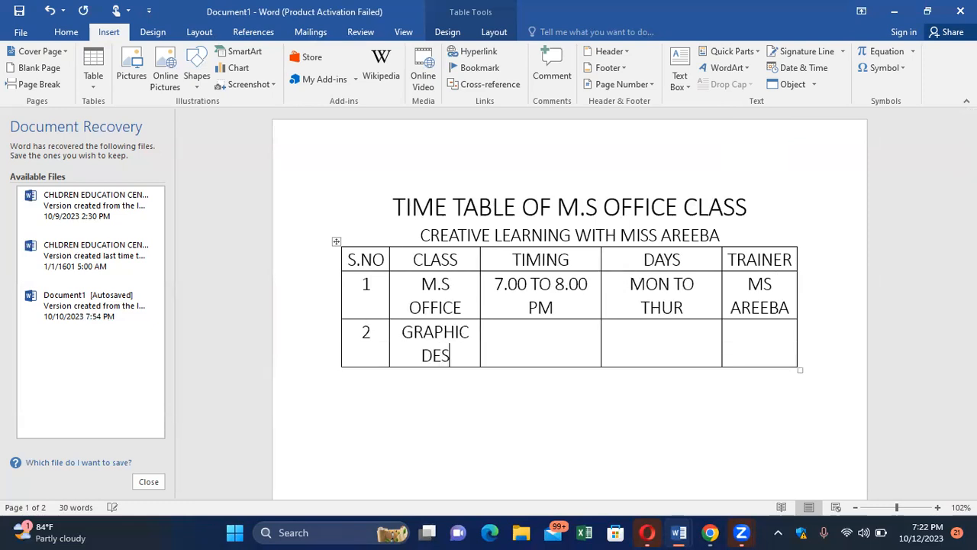
{"action": "type", "text": "IGNING"}
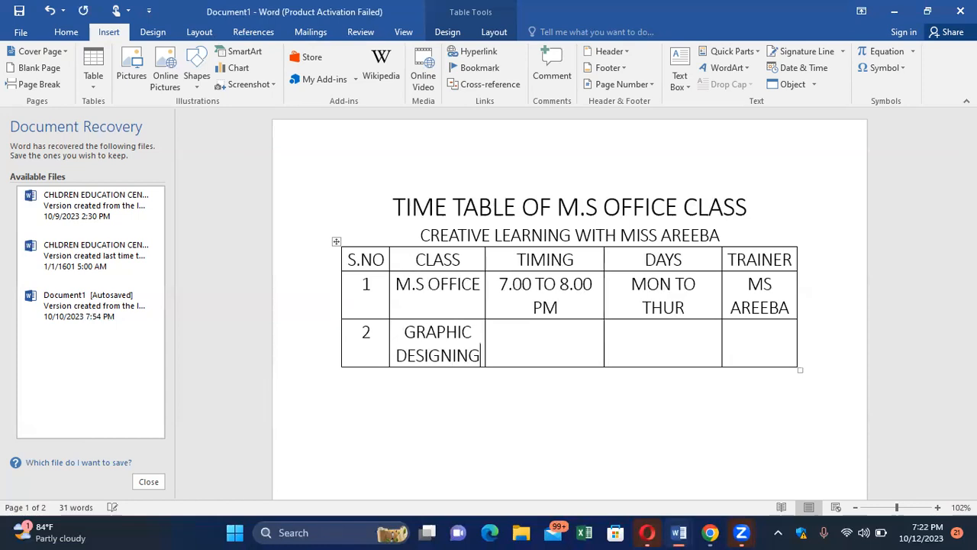
Step: Enter "8.00 TO 9.00 PM" as the timing of the GRAPHIC DESIGNING class
{"action": "left_click", "coordinate": [511, 340]}
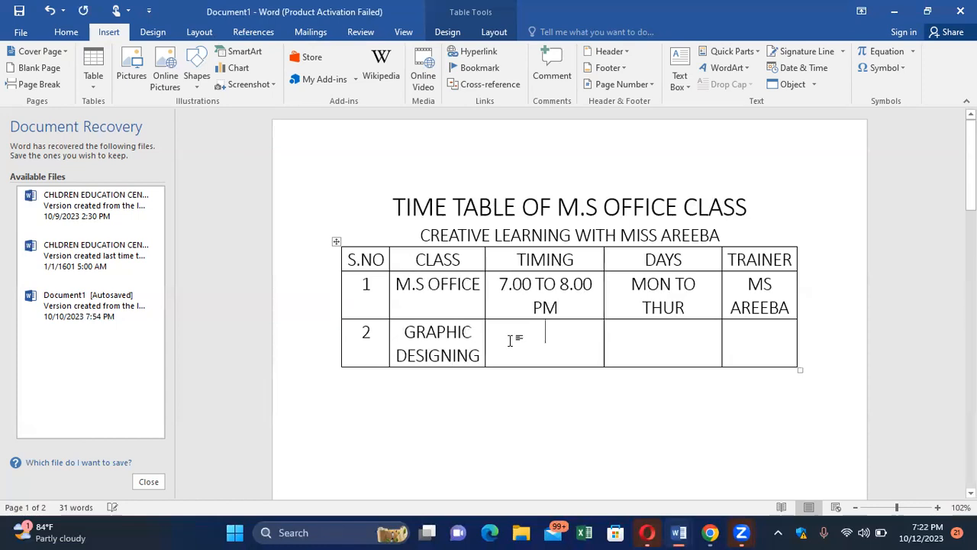
{"action": "type", "text": "8"}
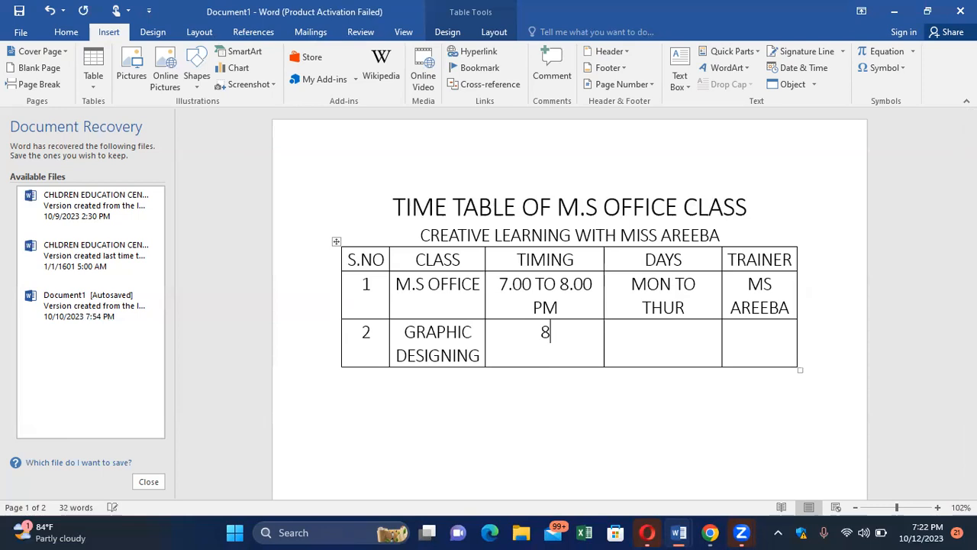
{"action": "type", "text": ".00 TO 9"}
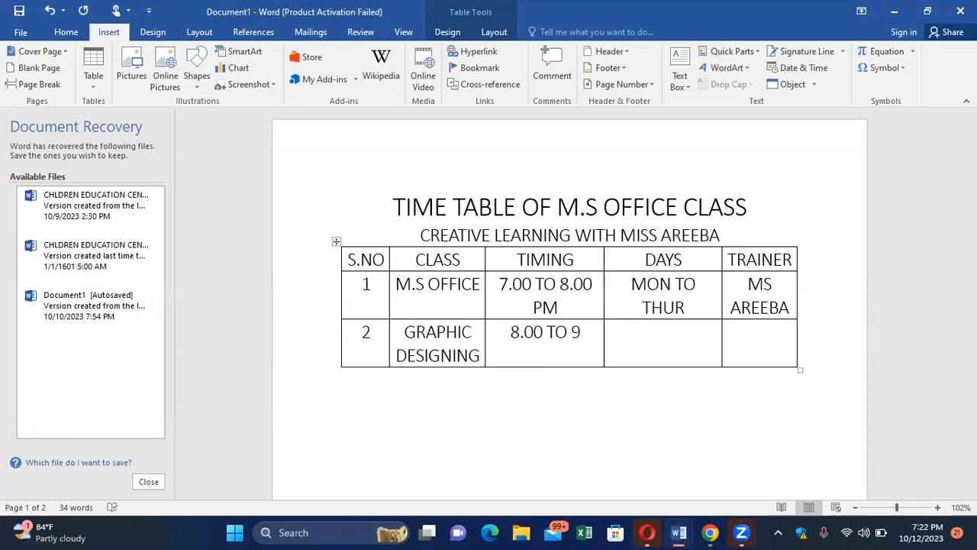
{"action": "type", "text": "0"}
{"action": "key", "text": "BackSpace"}
{"action": "type", "text": "."}
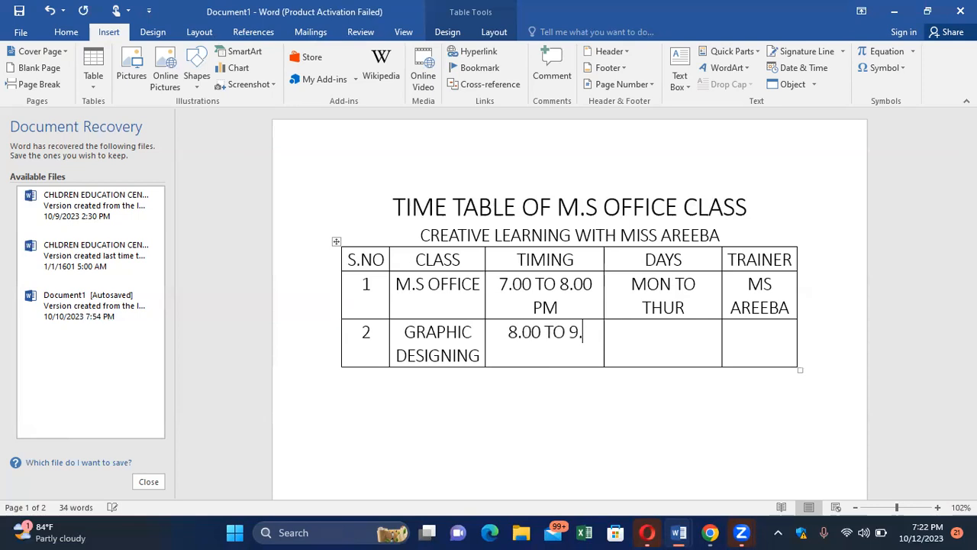
{"action": "type", "text": "00 P"}
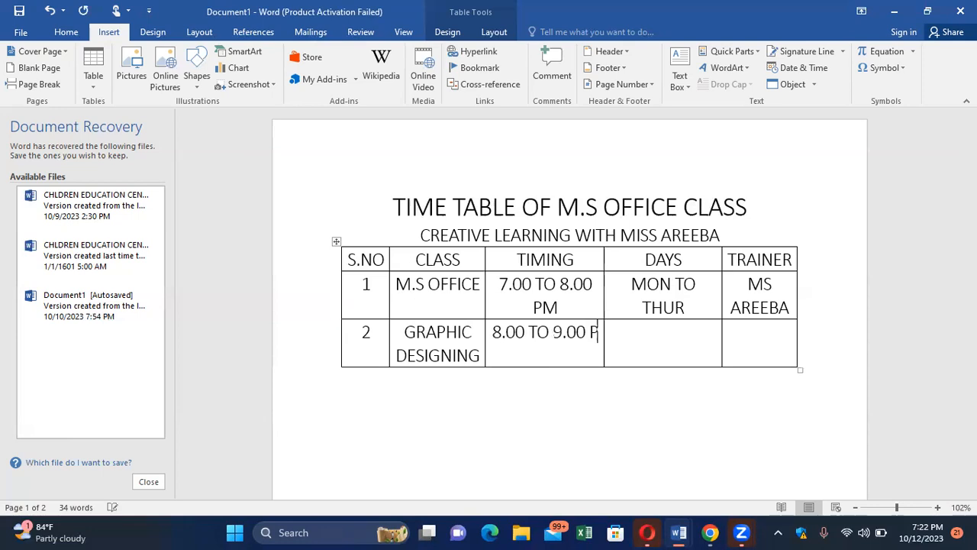
{"action": "type", "text": "M"}
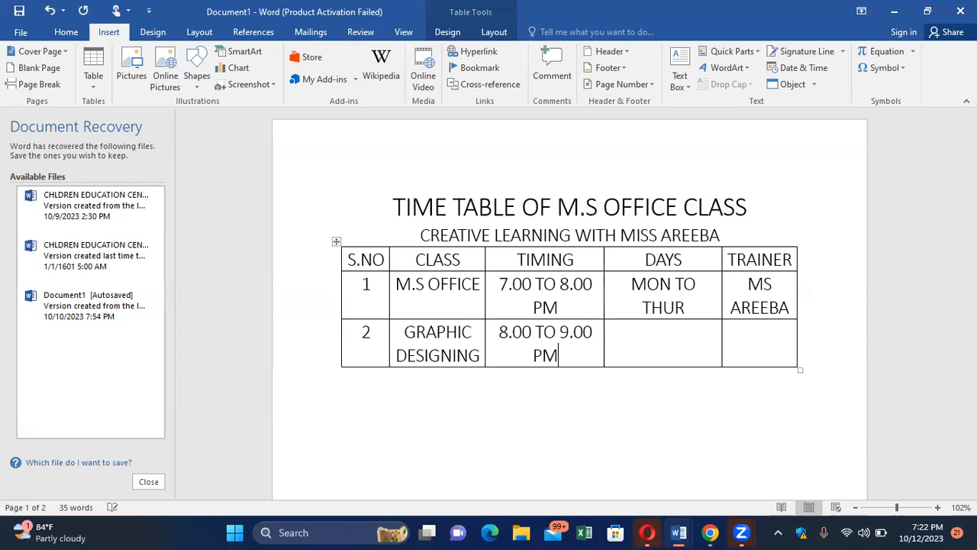
Step: Enter "FRI TO SAT" as the GRAPHIC DESIGNING days and "MS" followed by the trainer's first name as its trainer
{"action": "left_click", "coordinate": [633, 334]}
{"action": "type", "text": "FRI"}
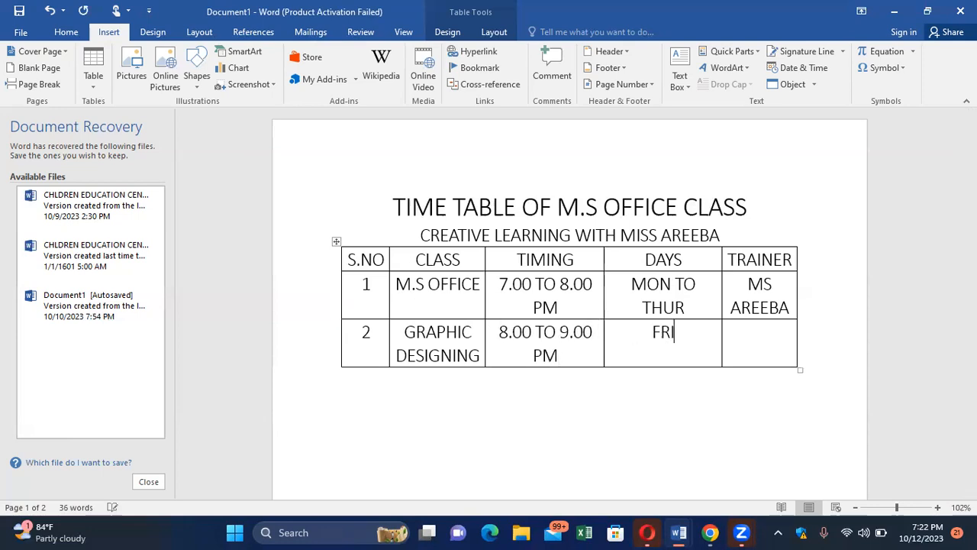
{"action": "type", "text": " TO SAT"}
{"action": "left_click", "coordinate": [742, 332]}
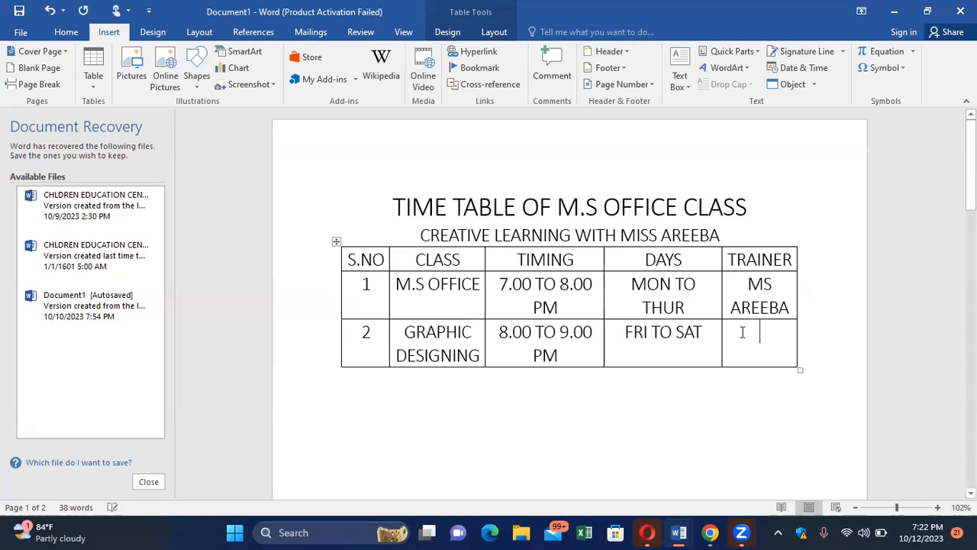
{"action": "type", "text": "MS ARE"}
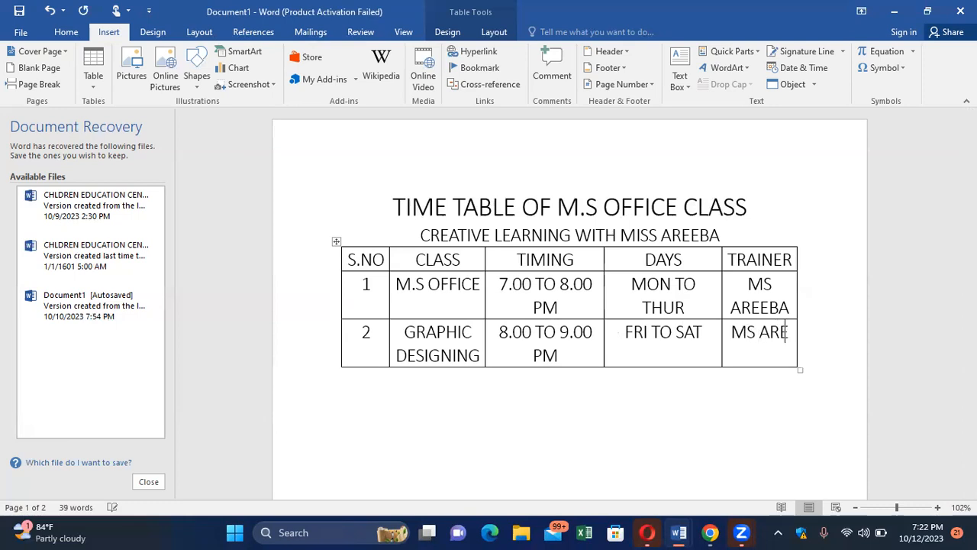
{"action": "type", "text": "EBA"}
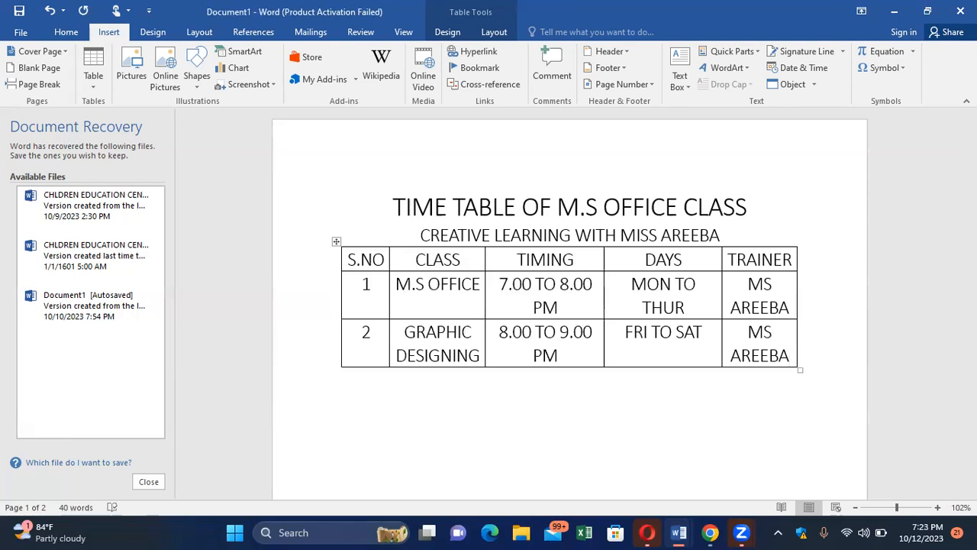
Step: Add a new row at the table's end with serial number "3" and class "CANVA DESIGNING"
{"action": "key", "text": "Tab"}
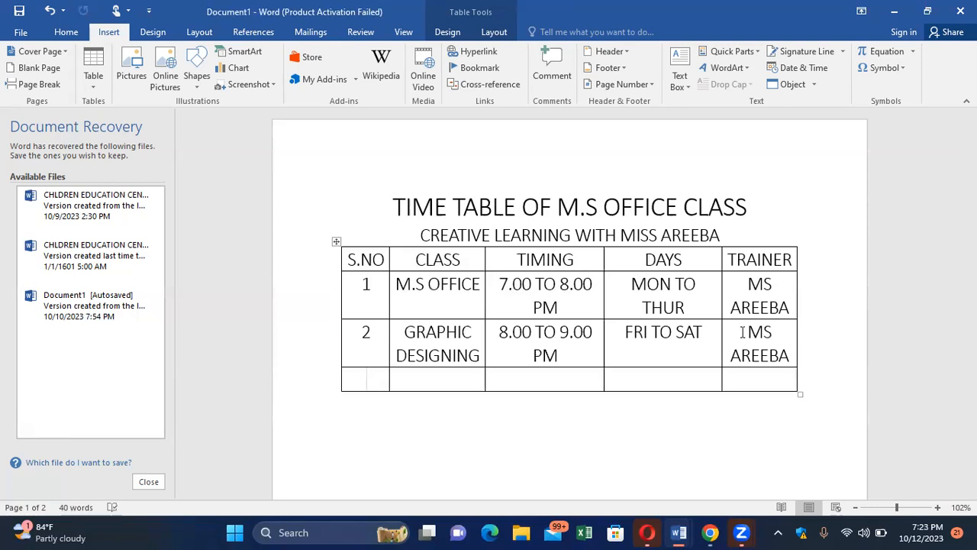
{"action": "type", "text": "3"}
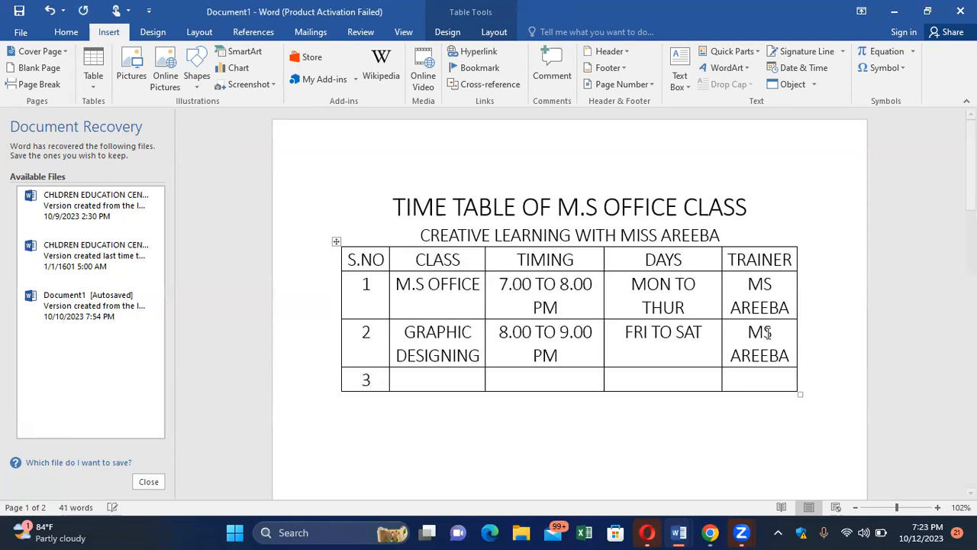
{"action": "left_click", "coordinate": [452, 375]}
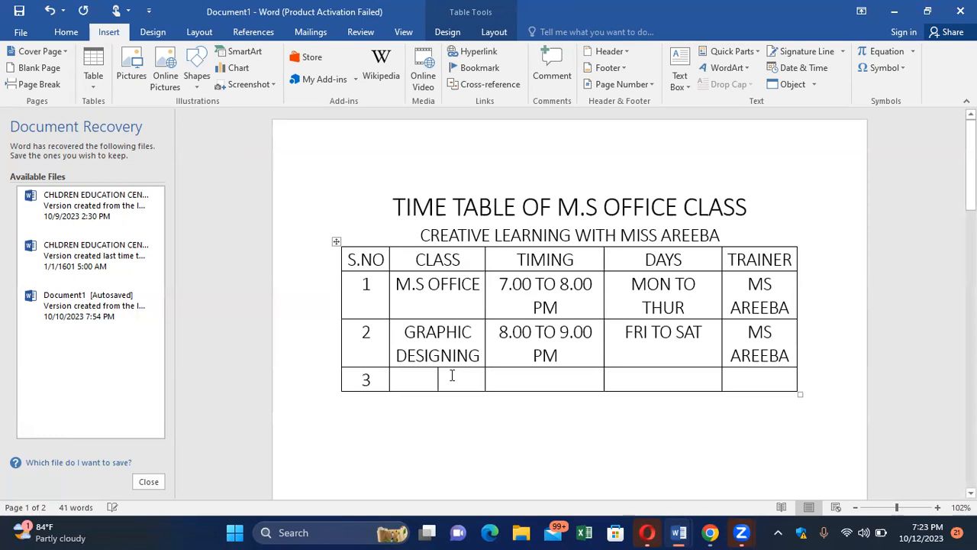
{"action": "type", "text": "CNVA"}
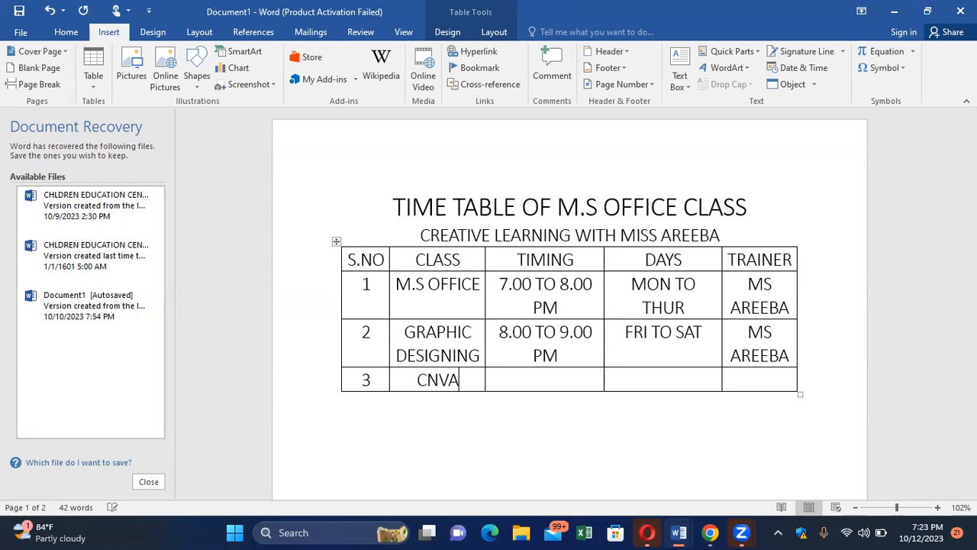
{"action": "key", "text": "BackSpace"}
{"action": "key", "text": "BackSpace"}
{"action": "key", "text": "BackSpace"}
{"action": "type", "text": "ANVA DESI"}
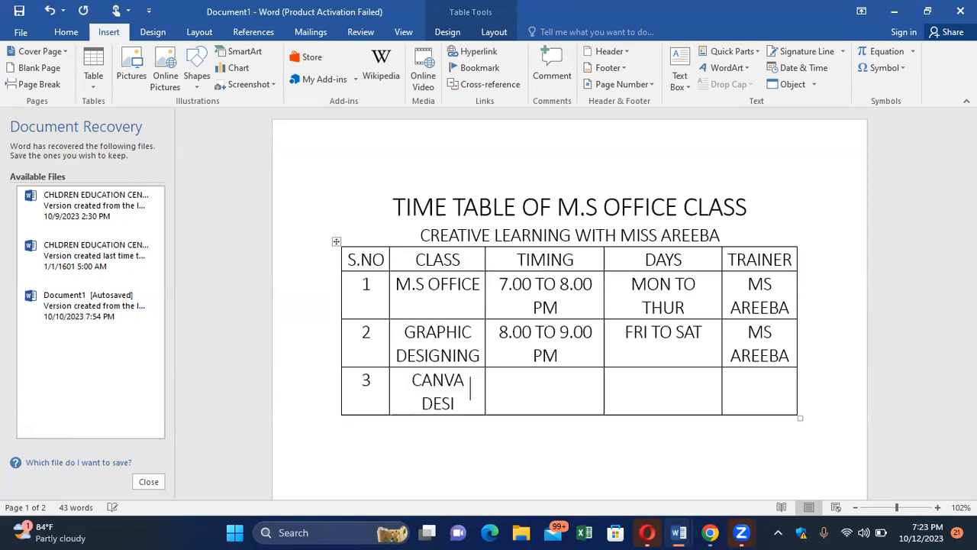
{"action": "type", "text": "GNING"}
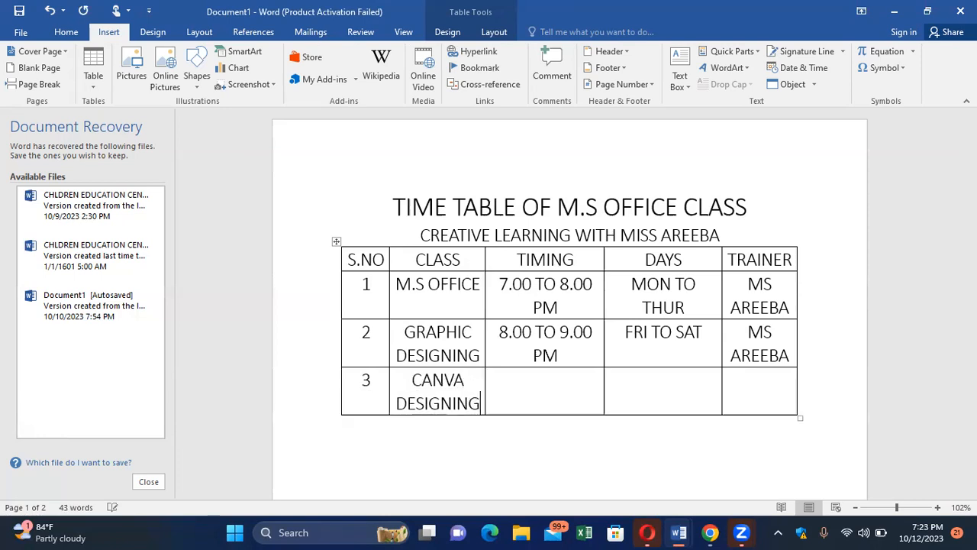
Step: Enter "5.00 TO 6.00 PM" as the timing of the CANVA DESIGNING class
{"action": "left_click", "coordinate": [539, 383]}
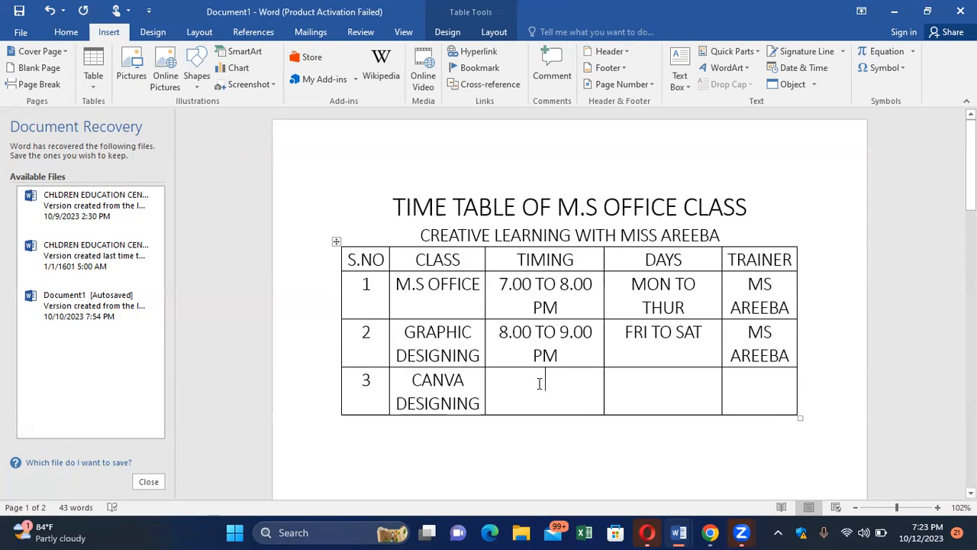
{"action": "type", "text": "5.00 "}
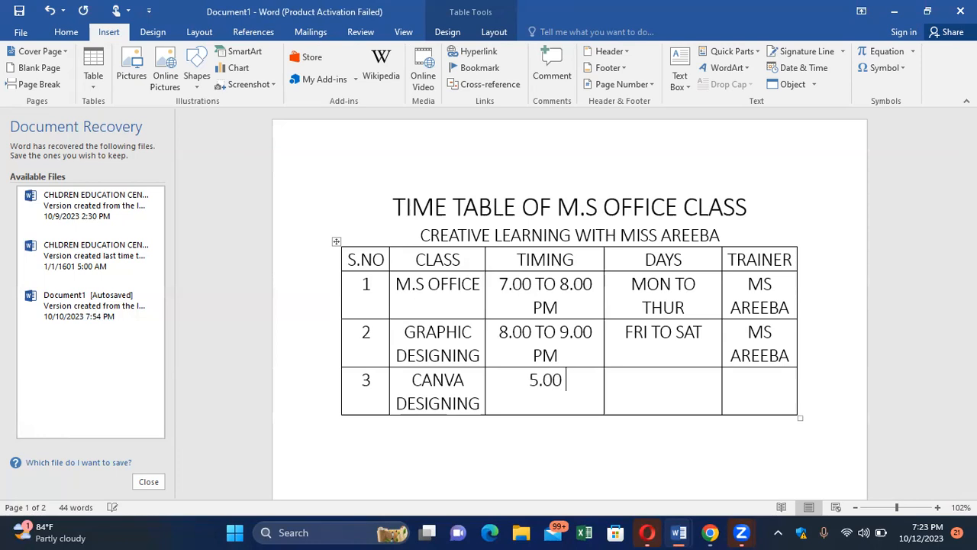
{"action": "type", "text": "TO 6"}
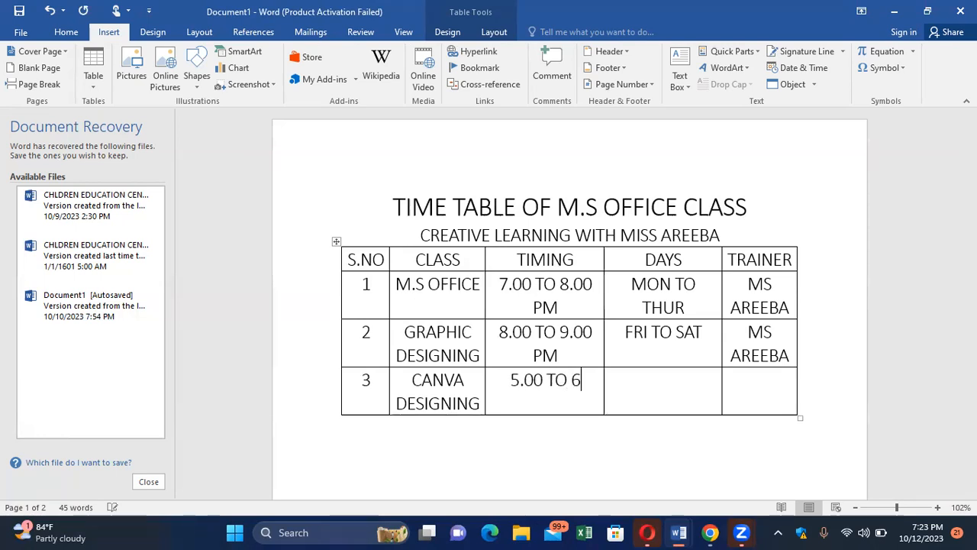
{"action": "type", "text": ".00 P"}
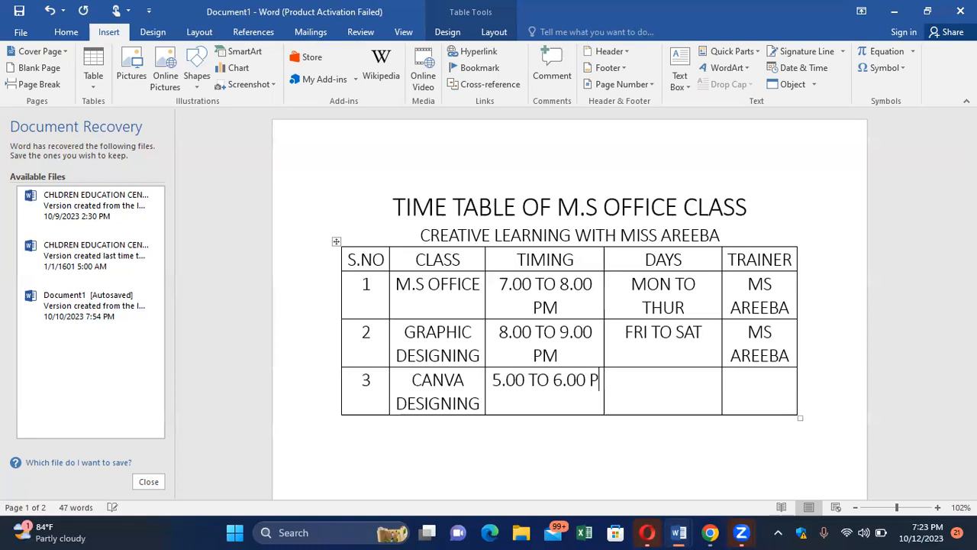
{"action": "type", "text": "M"}
Step: Enter "SUNDAY" as the CANVA DESIGNING days and "MS" followed by the trainer's first name as its trainer
{"action": "left_click", "coordinate": [646, 393]}
{"action": "type", "text": "SUNDAY"}
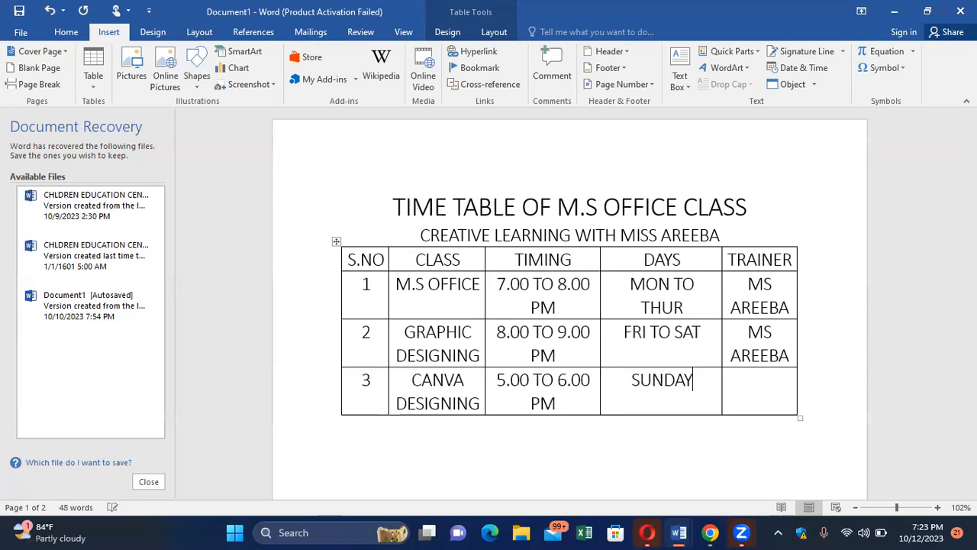
{"action": "left_click", "coordinate": [749, 387]}
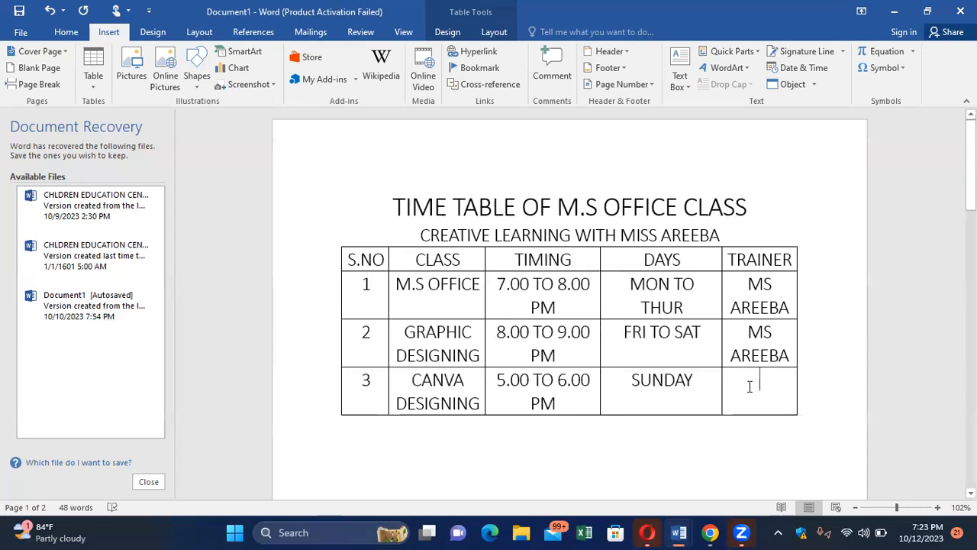
{"action": "type", "text": "MS AREE"}
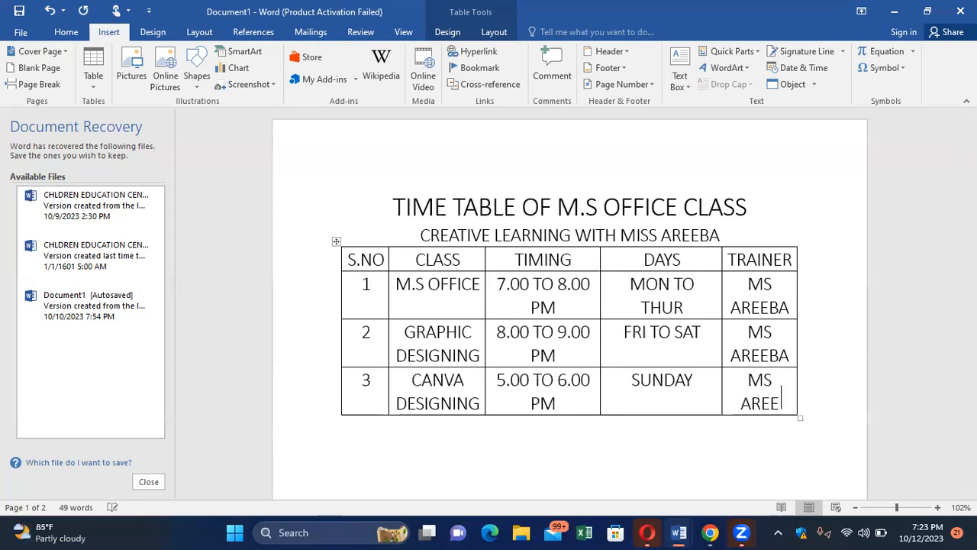
{"action": "type", "text": "BA"}
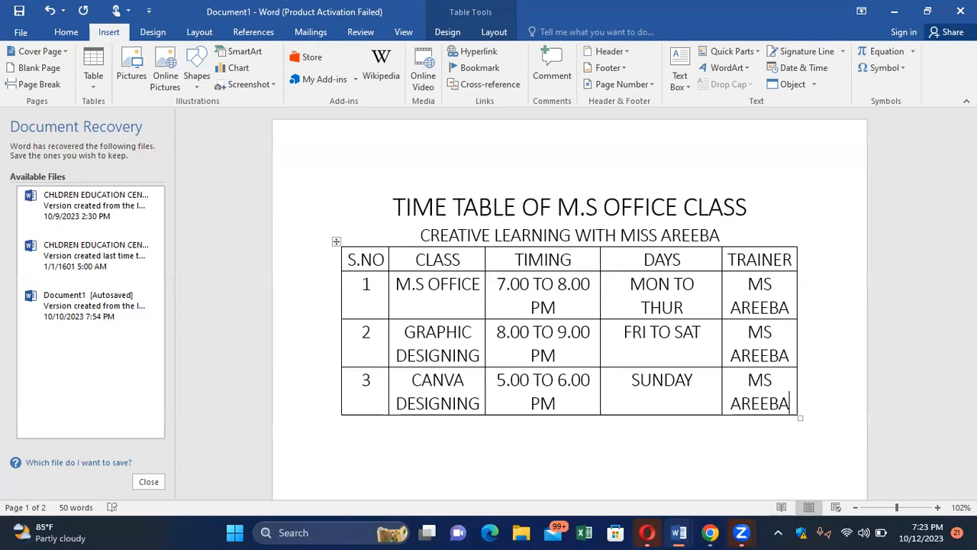
Step: Add another row at the table's end with serial number "4" and class "WORD PRESS DEVELOPMENT"
{"action": "key", "text": "Tab"}
{"action": "scroll", "coordinate": [750, 386], "scroll_direction": "down", "scroll_amount": 3}
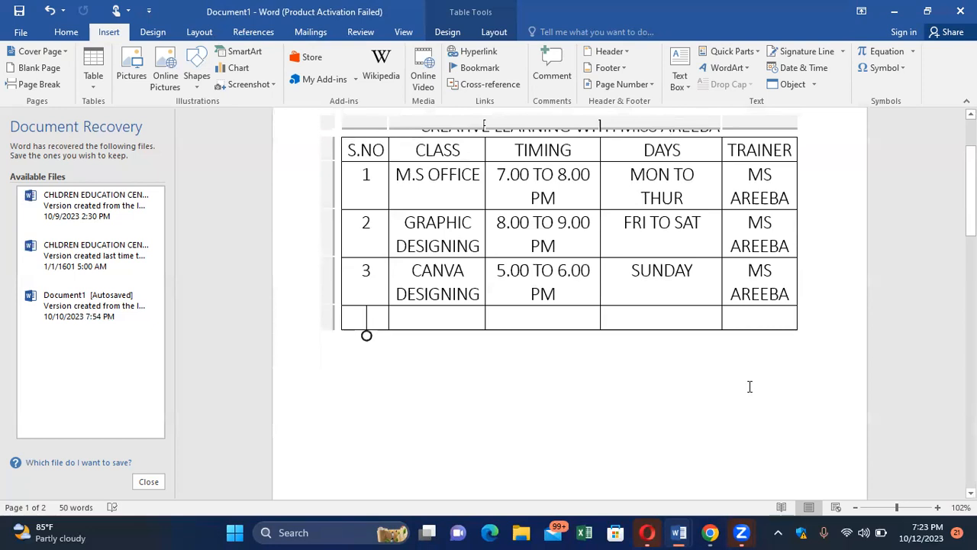
{"action": "type", "text": "4"}
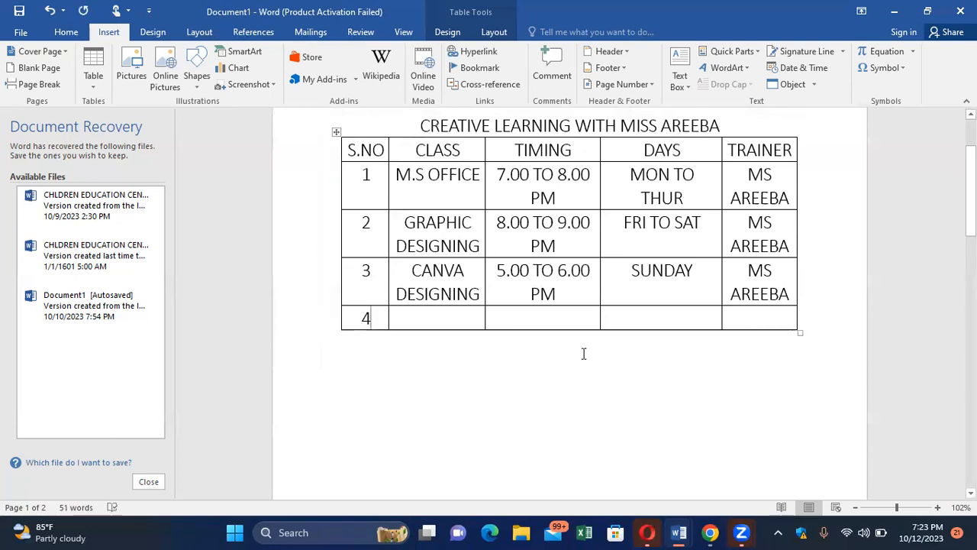
{"action": "key", "text": "Tab"}
{"action": "type", "text": "WORD P"}
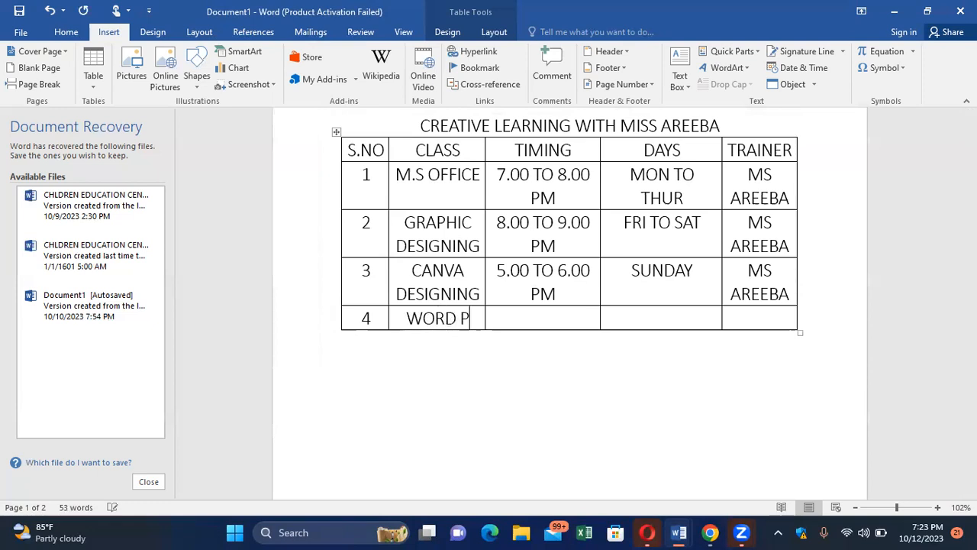
{"action": "type", "text": "RESS"}
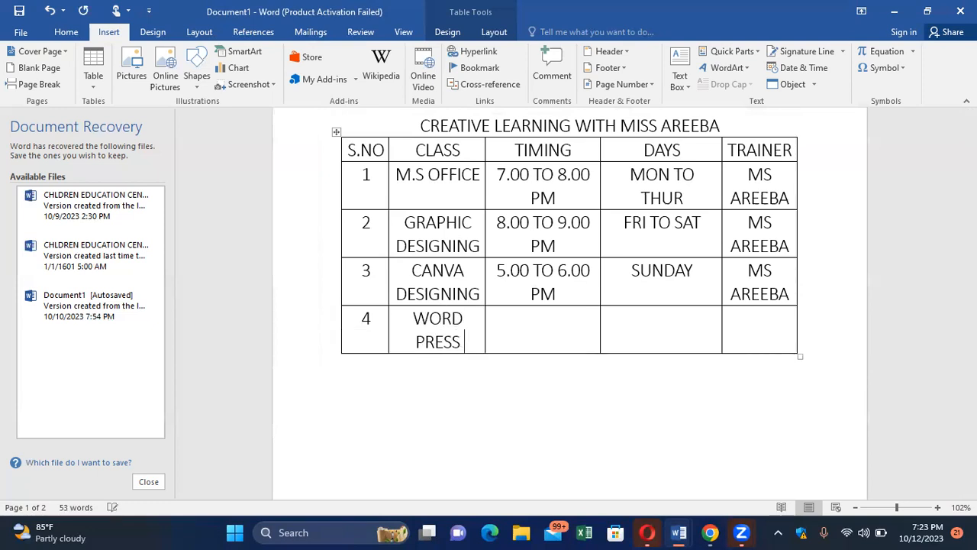
{"action": "type", "text": " DEVEL"}
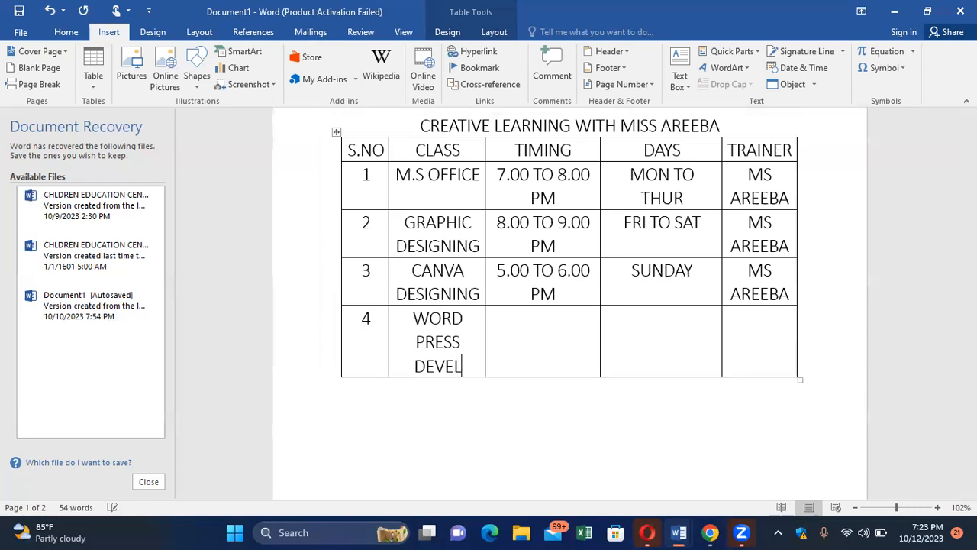
{"action": "type", "text": "OPMENT"}
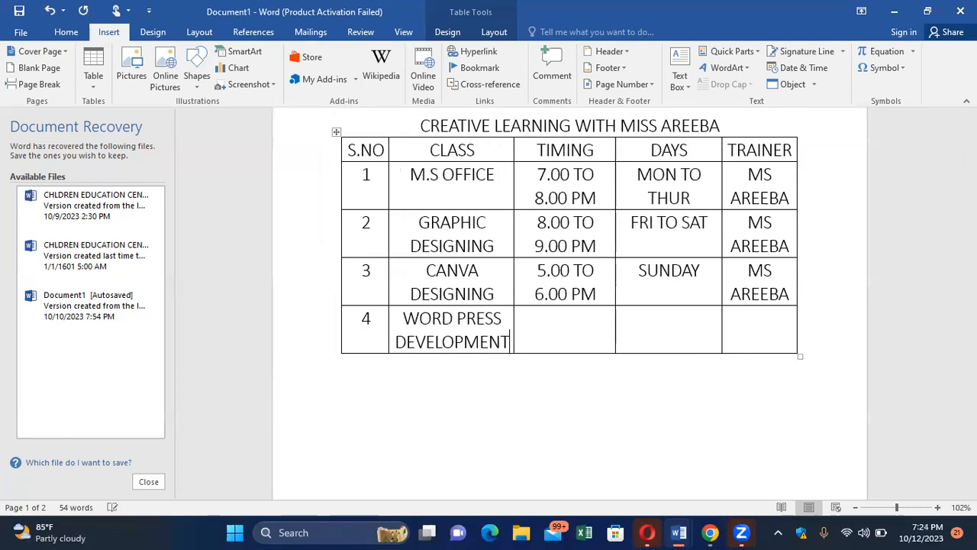
Step: Enter "4.00 TO 5.00 PM" as the timing of the WORD PRESS DEVELOPMENT class
{"action": "left_click", "coordinate": [535, 321]}
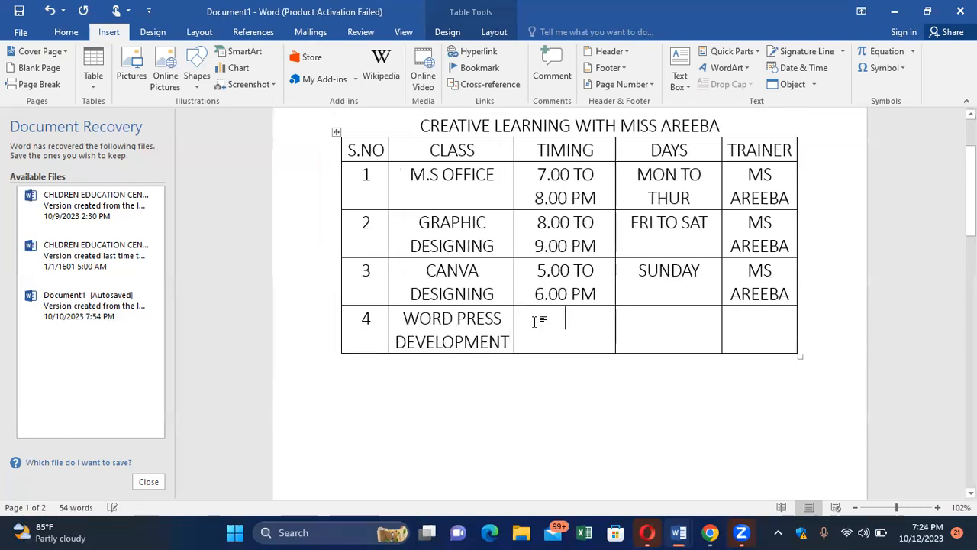
{"action": "type", "text": "5"}
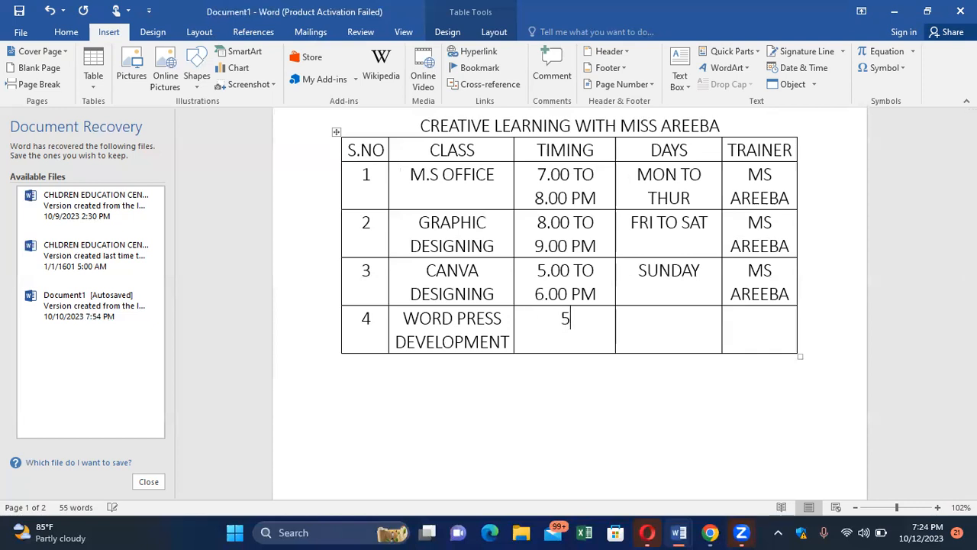
{"action": "key", "text": "BackSpace"}
{"action": "type", "text": "4.00 TO 5"}
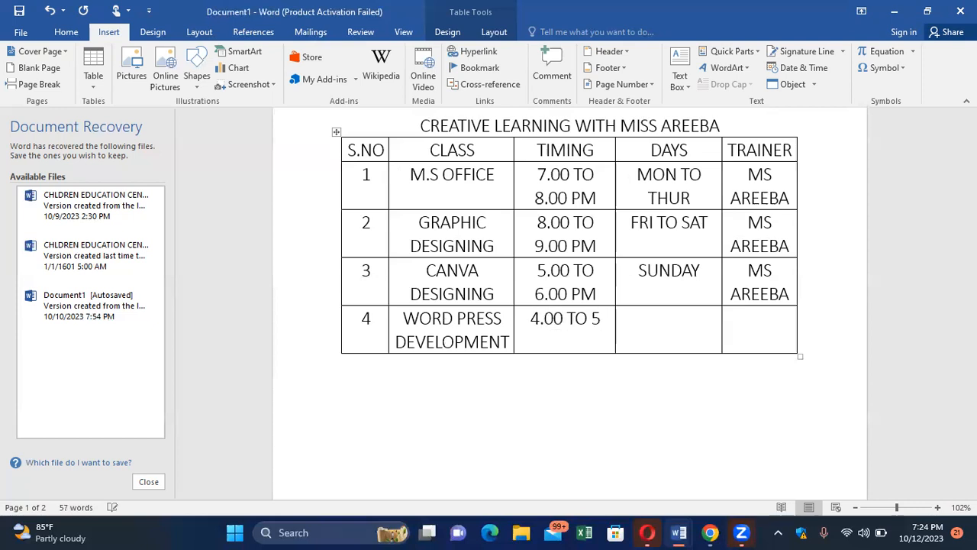
{"action": "type", "text": ".00 "}
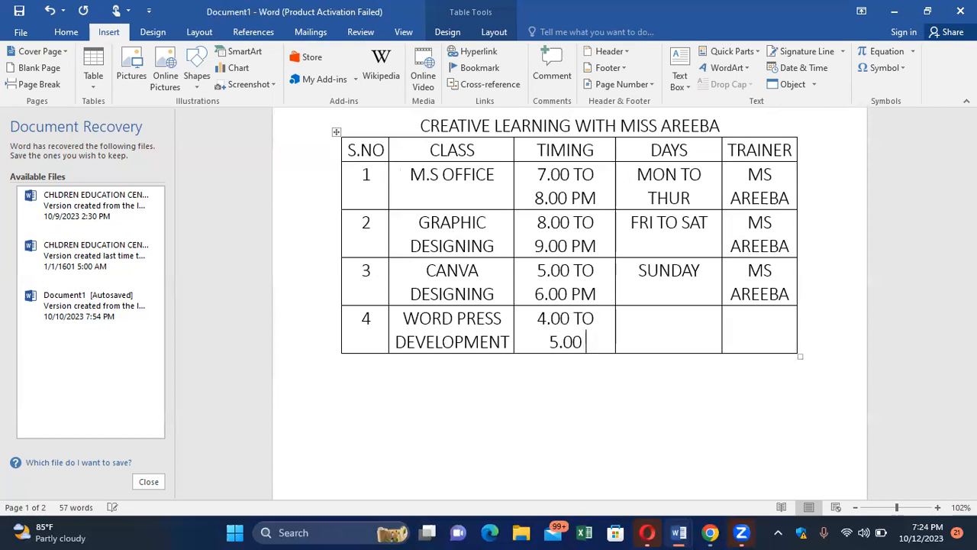
{"action": "type", "text": "PM"}
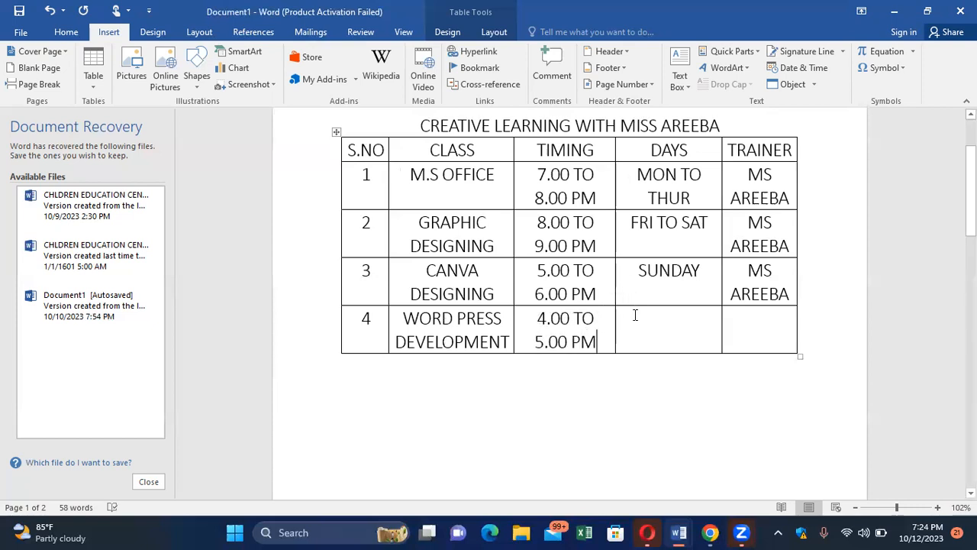
Step: Enter "MONDAY" as the WORD PRESS DEVELOPMENT days and "MS" followed by the trainer's first name as its trainer
{"action": "left_click", "coordinate": [635, 314]}
{"action": "type", "text": "MO"}
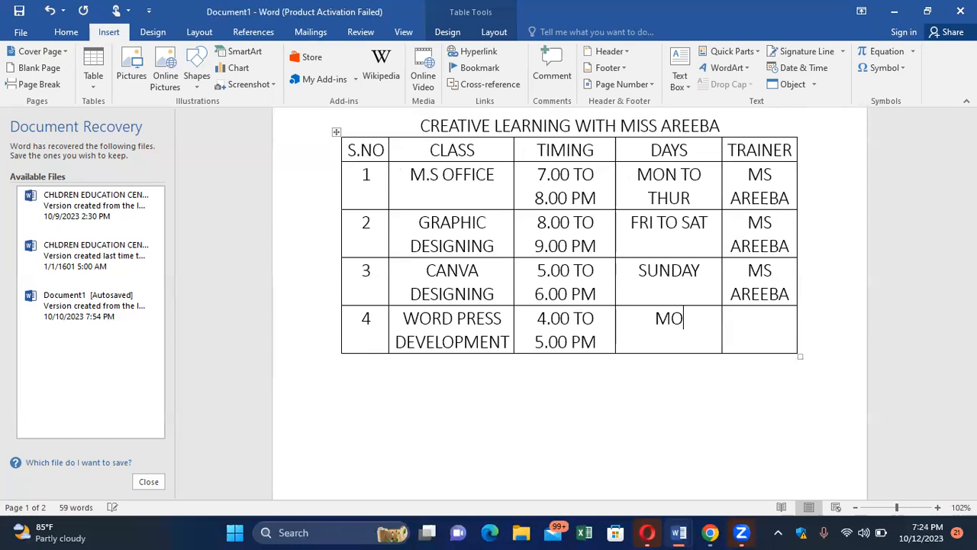
{"action": "type", "text": "NDAY"}
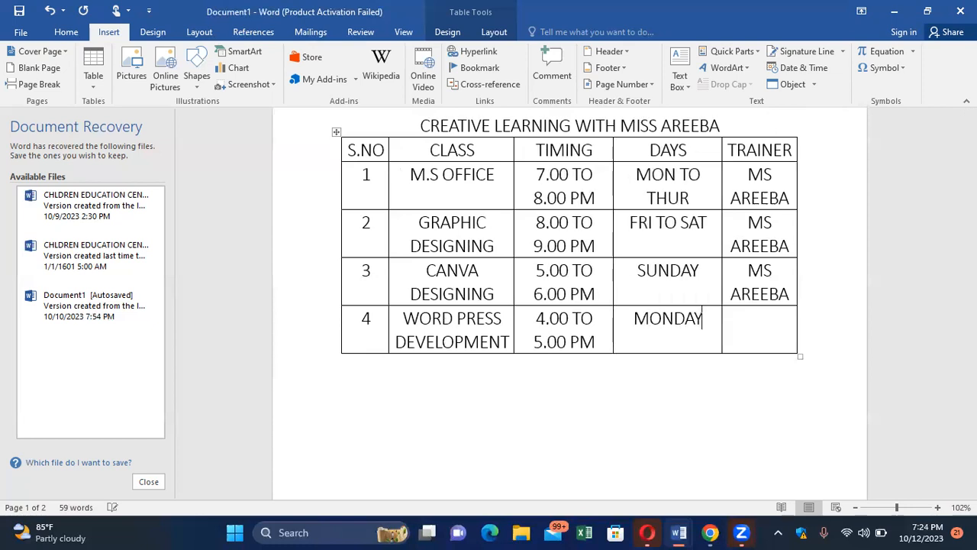
{"action": "left_click", "coordinate": [746, 329]}
{"action": "type", "text": "MS "}
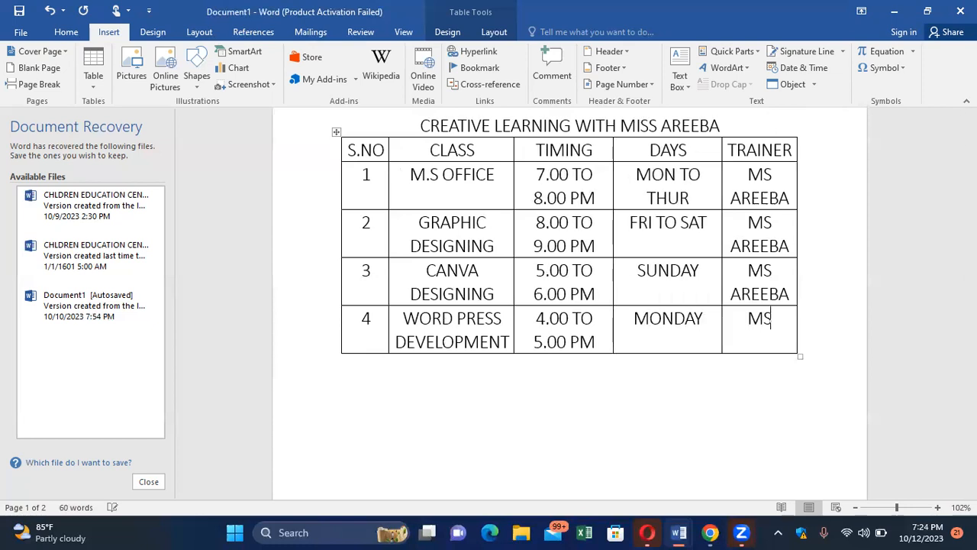
{"action": "type", "text": "AREEBA"}
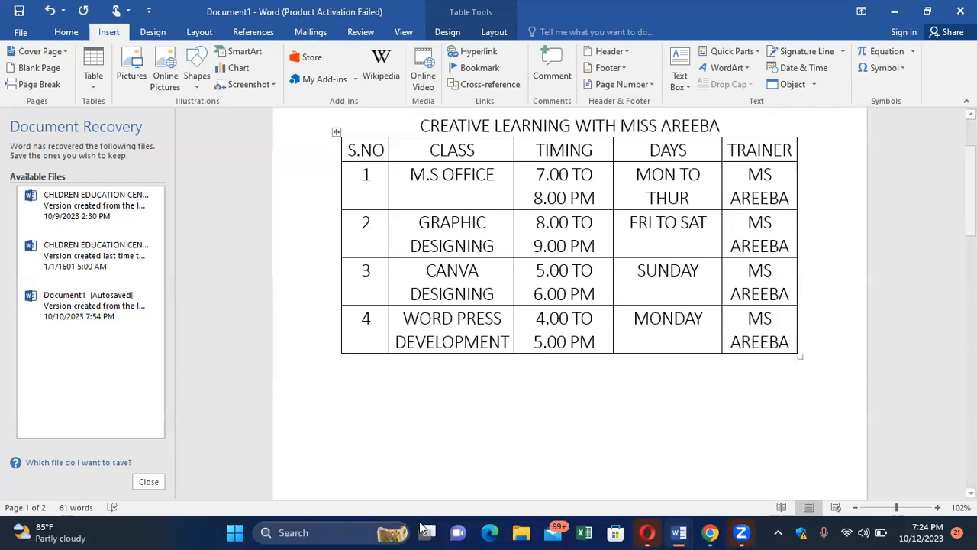
Step: Add another row at the table's end with serial number "5" and class "WEB DEVELOPMENT"
{"action": "key", "text": "Tab"}
{"action": "type", "text": "5"}
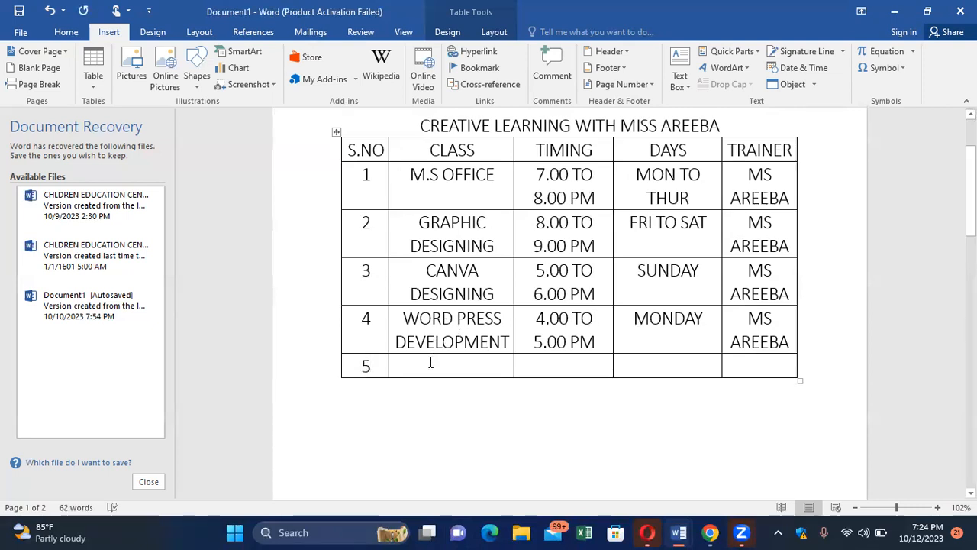
{"action": "left_click", "coordinate": [430, 364]}
{"action": "type", "text": "WE"}
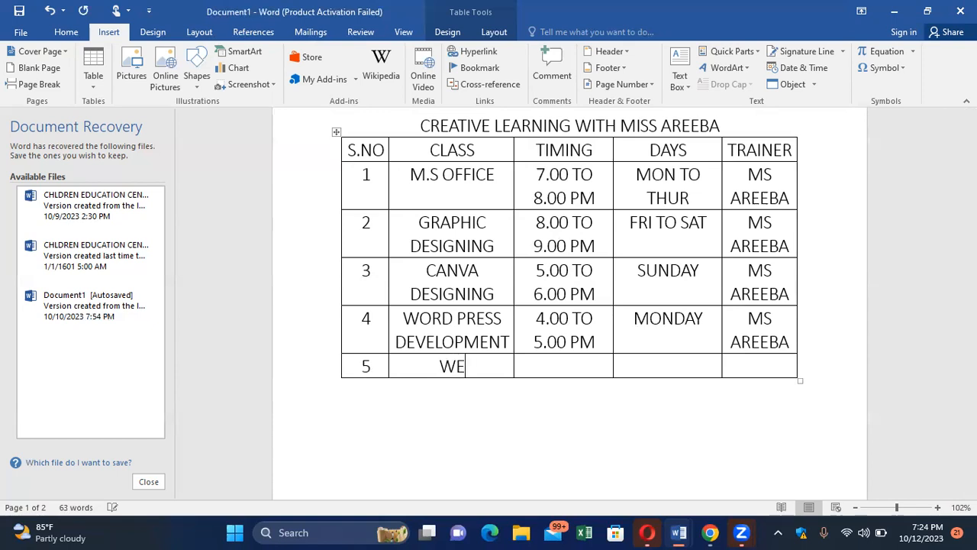
{"action": "type", "text": "B DEVEL"}
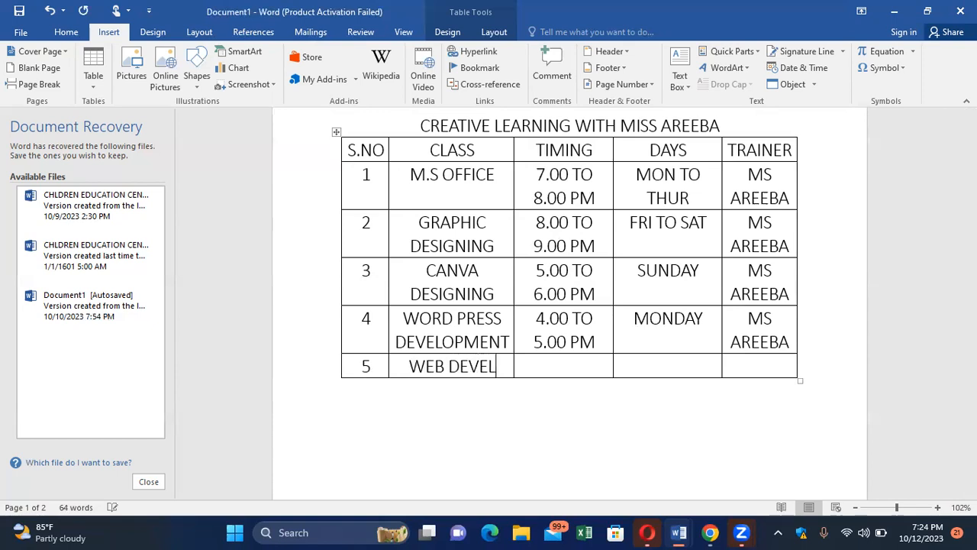
{"action": "type", "text": "OPMENT"}
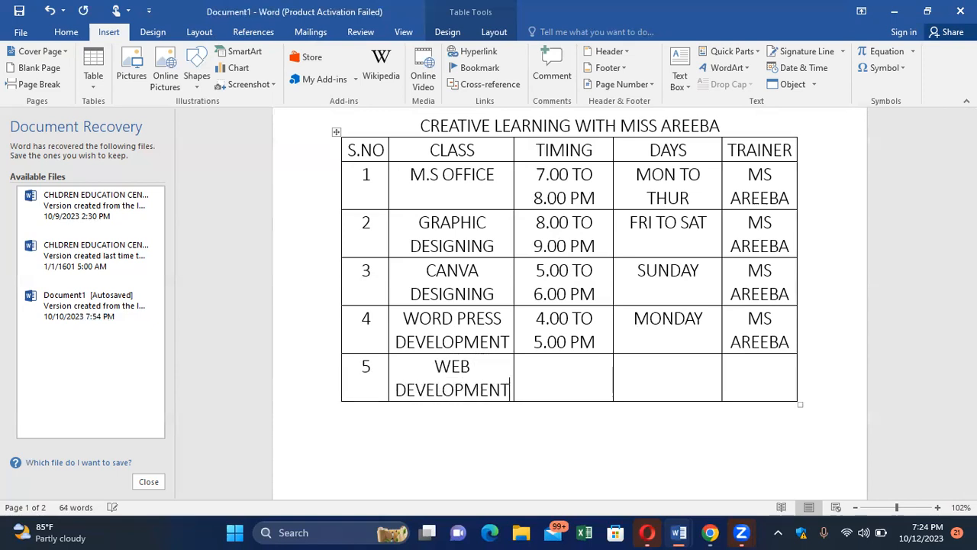
Step: Enter "6.00 TO 7.00" as the timing of the WEB DEVELOPMENT class
{"action": "left_click", "coordinate": [550, 366]}
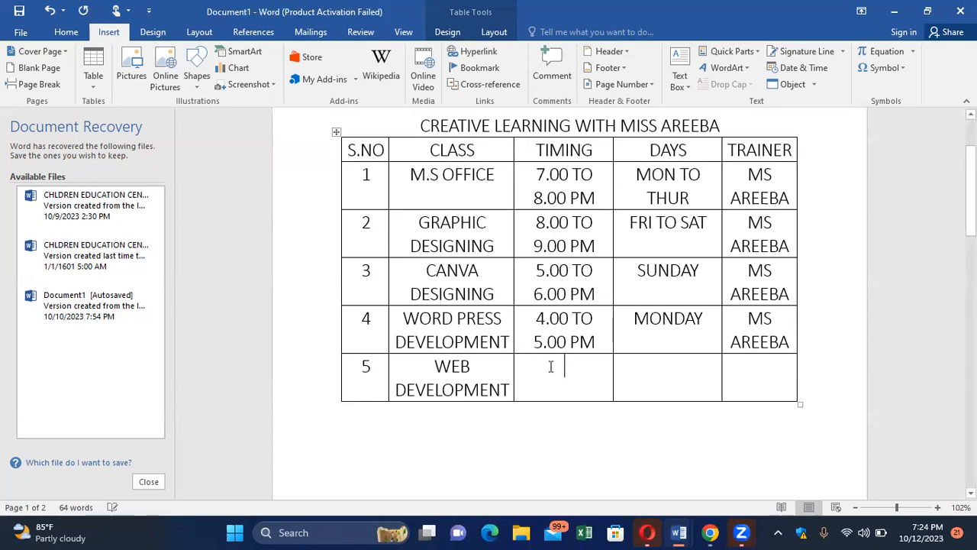
{"action": "type", "text": "6.00"}
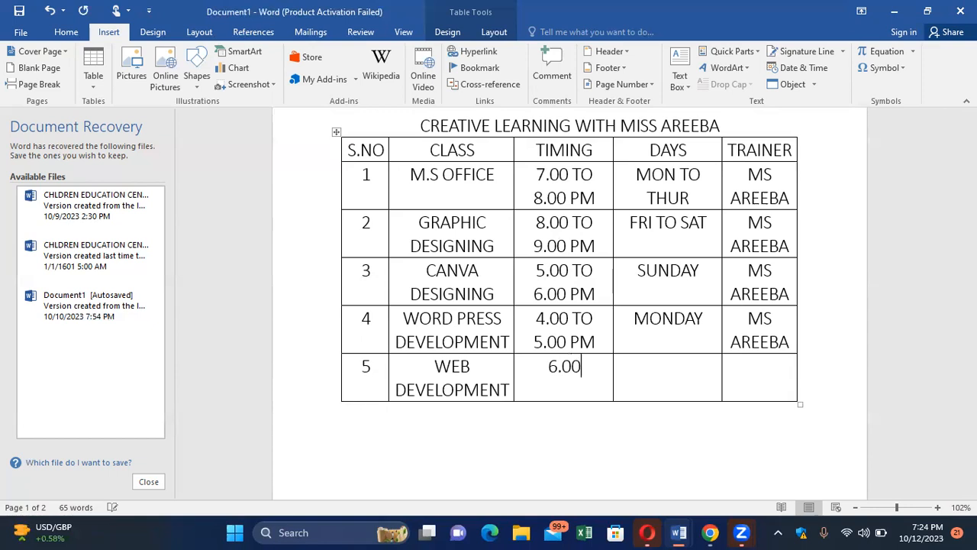
{"action": "type", "text": " TO"}
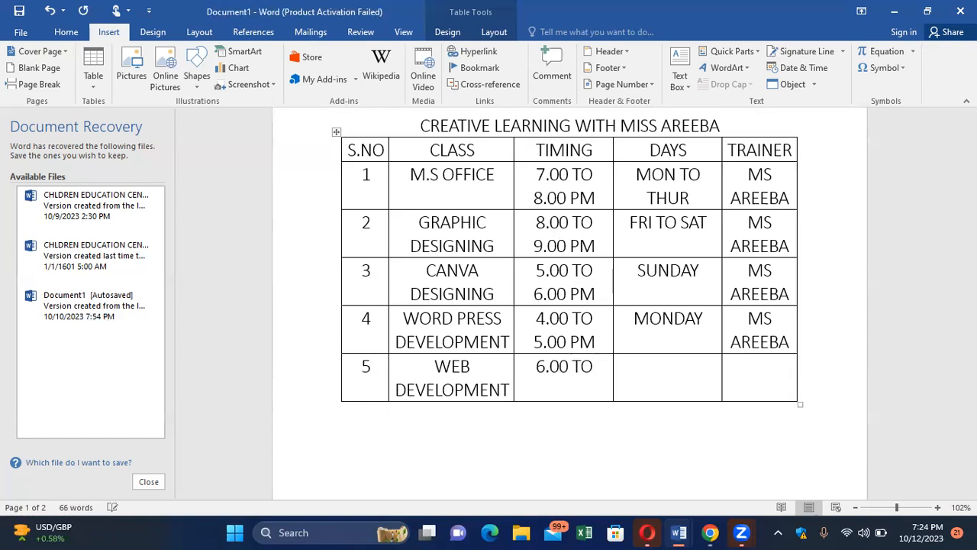
{"action": "type", "text": " 7.00"}
Step: Enter "TUE TO THUR" as the WEB DEVELOPMENT days and "MS" followed by the trainer's first name as its trainer
{"action": "left_click", "coordinate": [639, 368]}
{"action": "type", "text": "TUESDAY"}
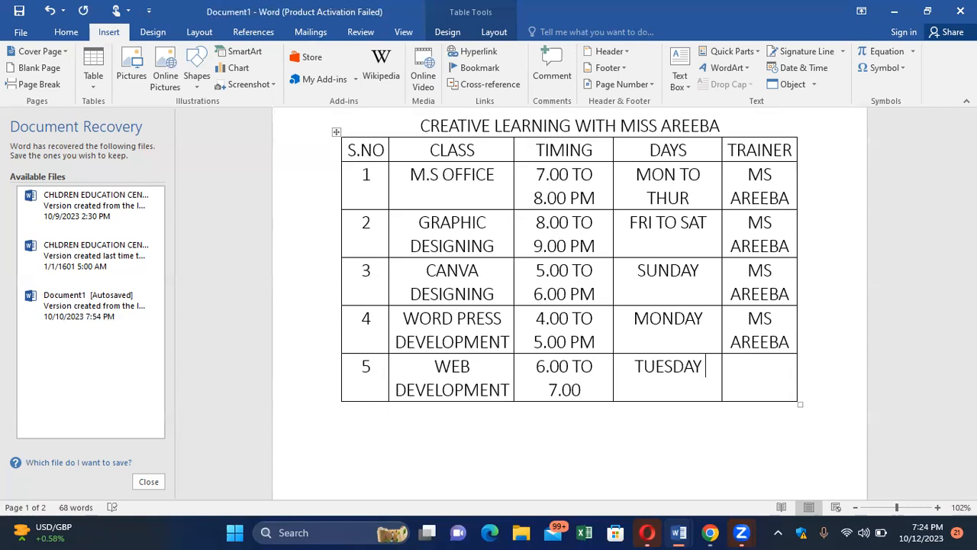
{"action": "key", "text": "BackSpace"}
{"action": "key", "text": "BackSpace"}
{"action": "key", "text": "BackSpace"}
{"action": "key", "text": "BackSpace"}
{"action": "key", "text": "BackSpace"}
{"action": "type", "text": "TO "}
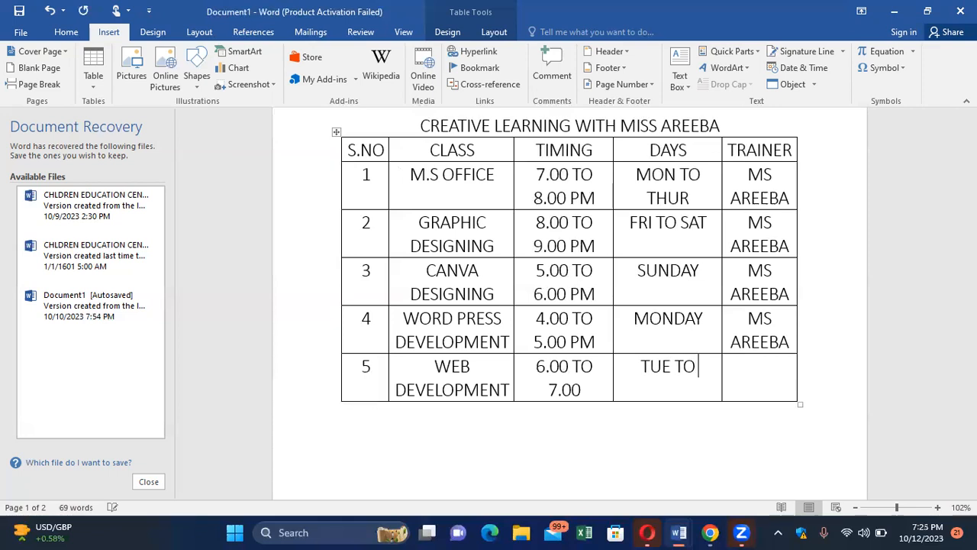
{"action": "type", "text": "TH"}
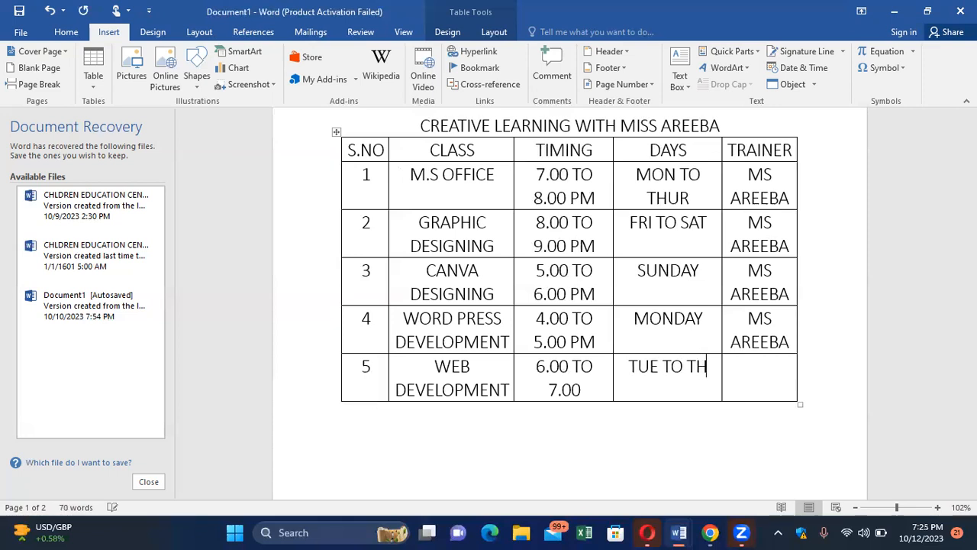
{"action": "type", "text": "URDAY"}
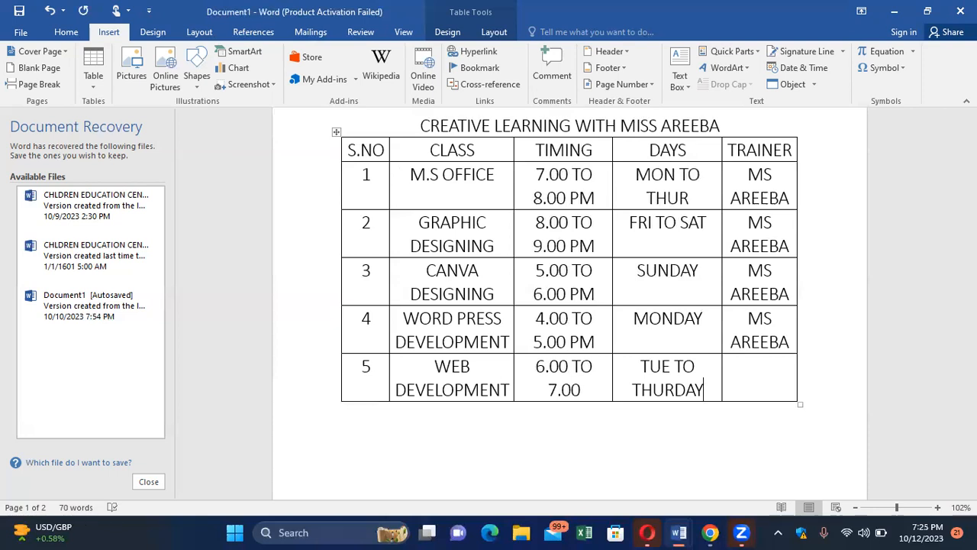
{"action": "key", "text": "BackSpace"}
{"action": "key", "text": "BackSpace"}
{"action": "key", "text": "BackSpace"}
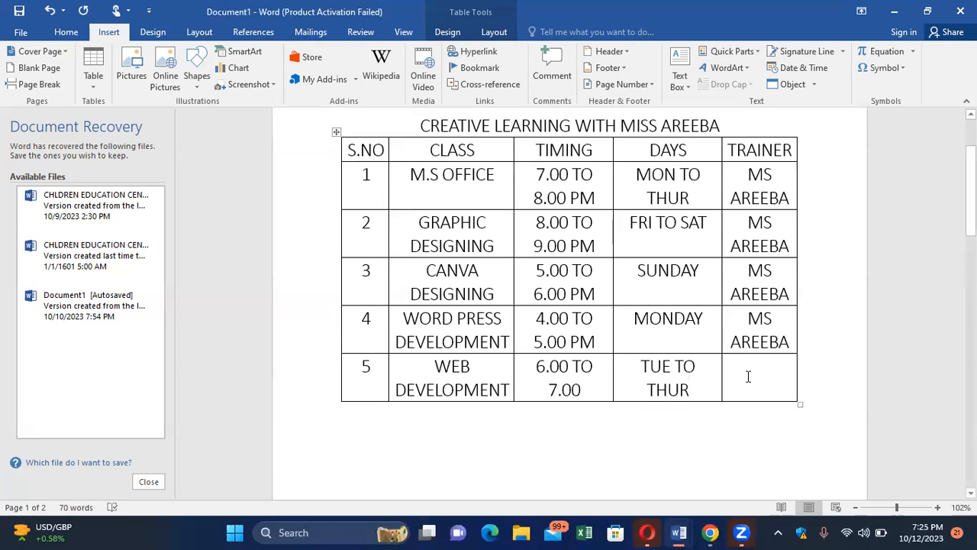
{"action": "type", "text": "MS"}
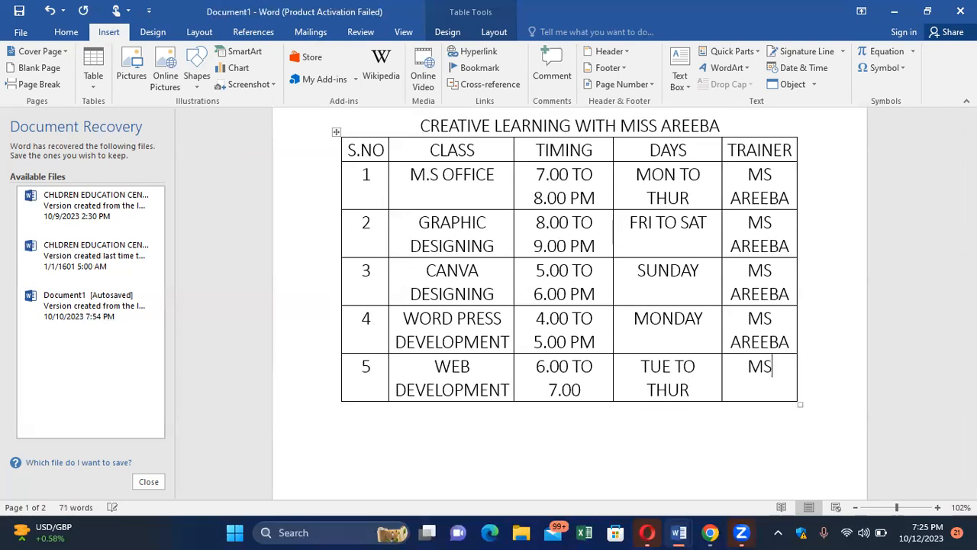
{"action": "type", "text": " AREEBA"}
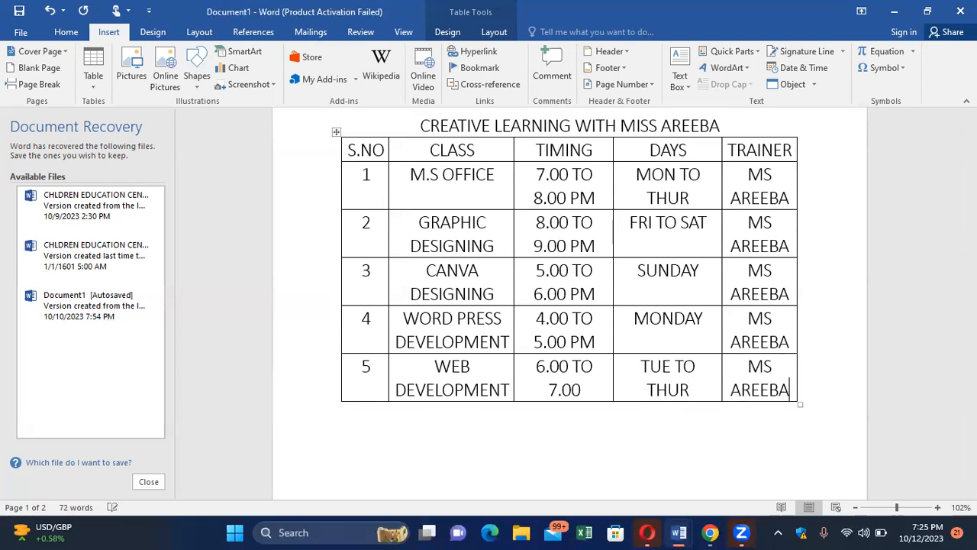
{"action": "scroll", "coordinate": [748, 377], "scroll_direction": "up", "scroll_amount": 2}
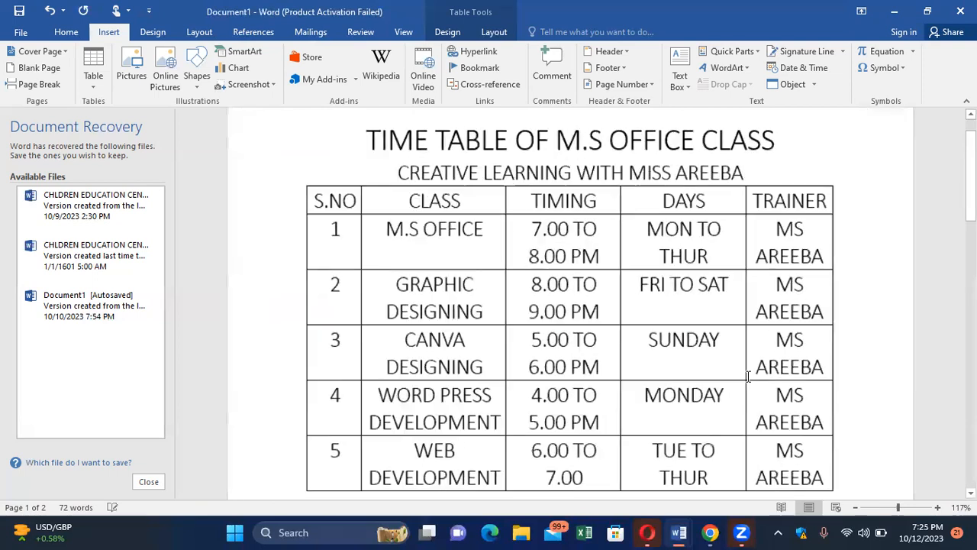
{"action": "scroll", "coordinate": [746, 378], "scroll_direction": "up", "scroll_amount": 2, "text": "ctrl"}
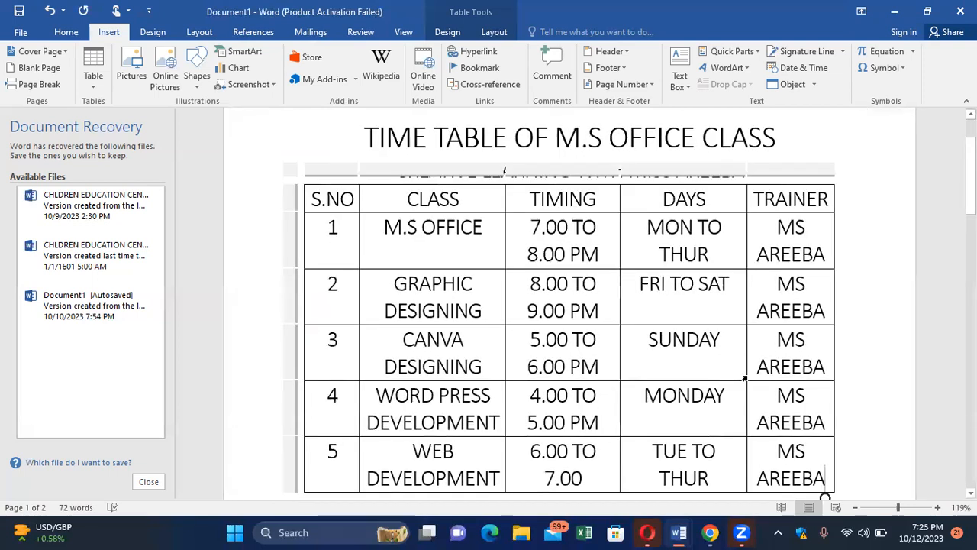
{"action": "left_click", "coordinate": [836, 294]}
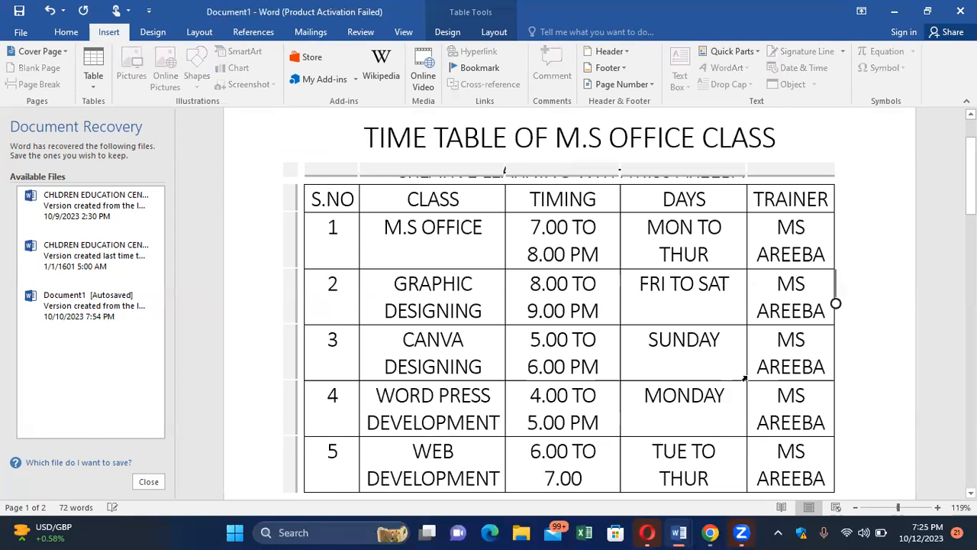
{"action": "left_click", "coordinate": [877, 231]}
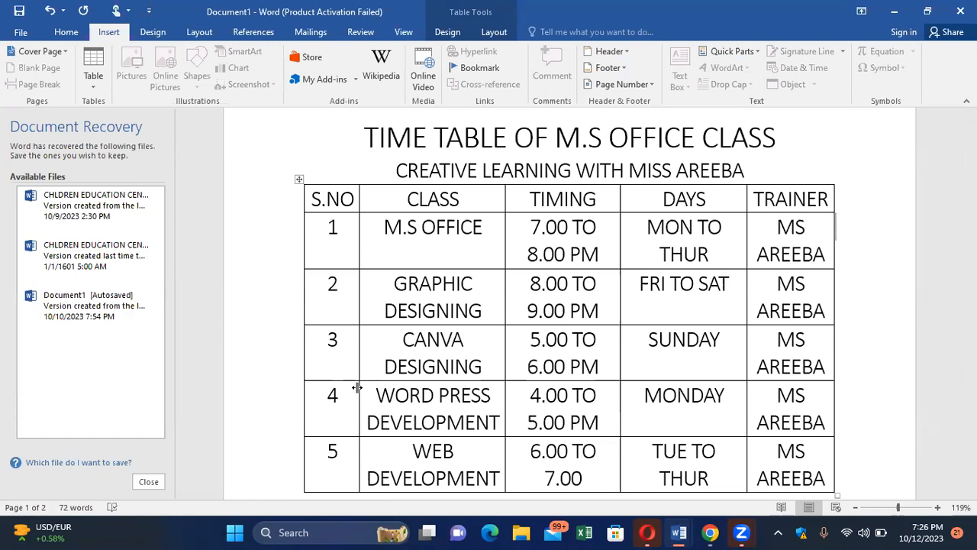
Step: Choose the black double-line ½ pt theme border style for painting the timetable's borders
{"action": "left_click", "coordinate": [455, 37]}
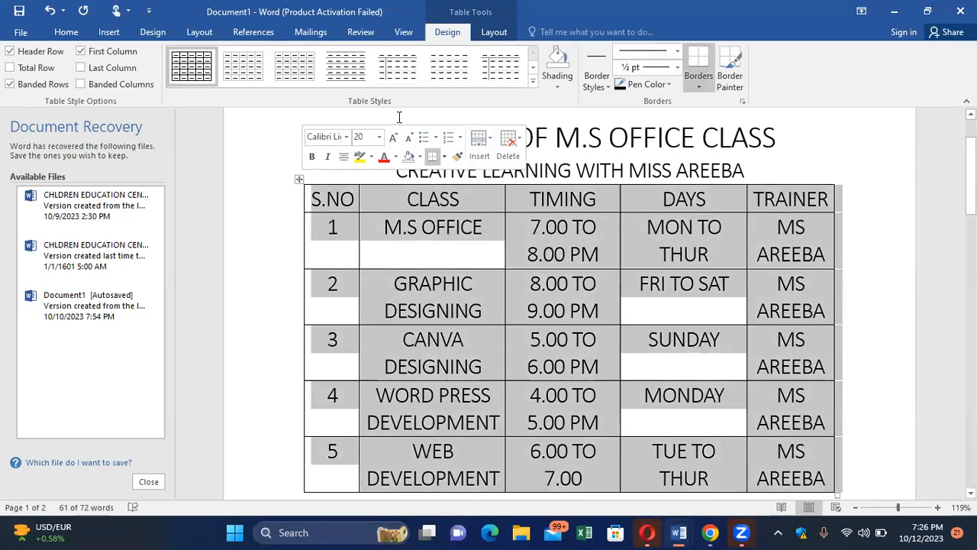
{"action": "left_click", "coordinate": [699, 83]}
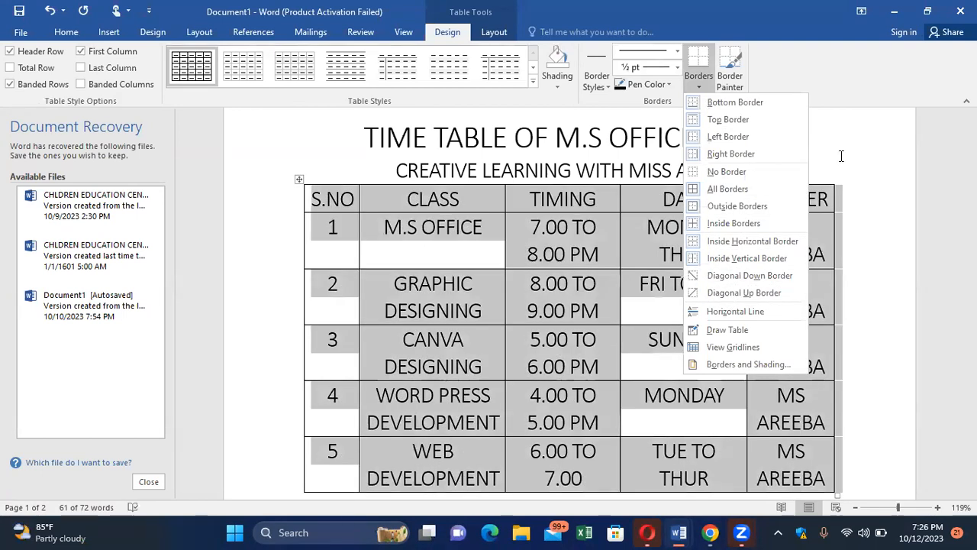
{"action": "left_click", "coordinate": [605, 90]}
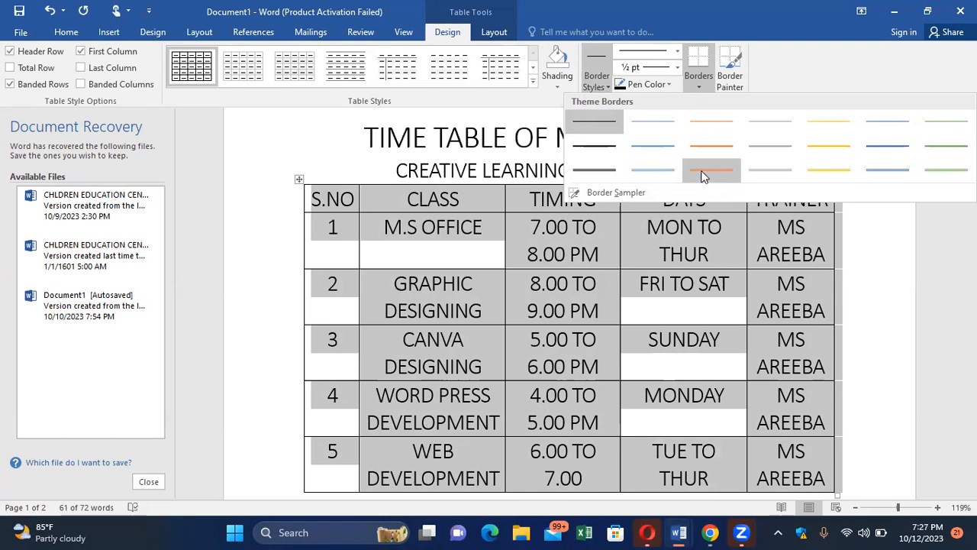
{"action": "left_click", "coordinate": [615, 167]}
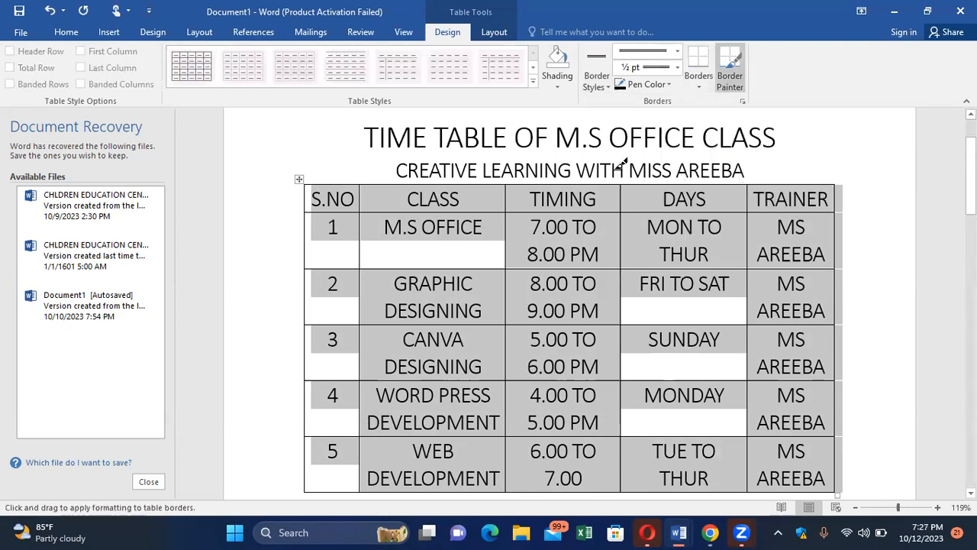
Step: Paint the double-line border onto the vertical edges of the header row cells and the outer edge of row 1's TRAINER cell
{"action": "left_click", "coordinate": [306, 192]}
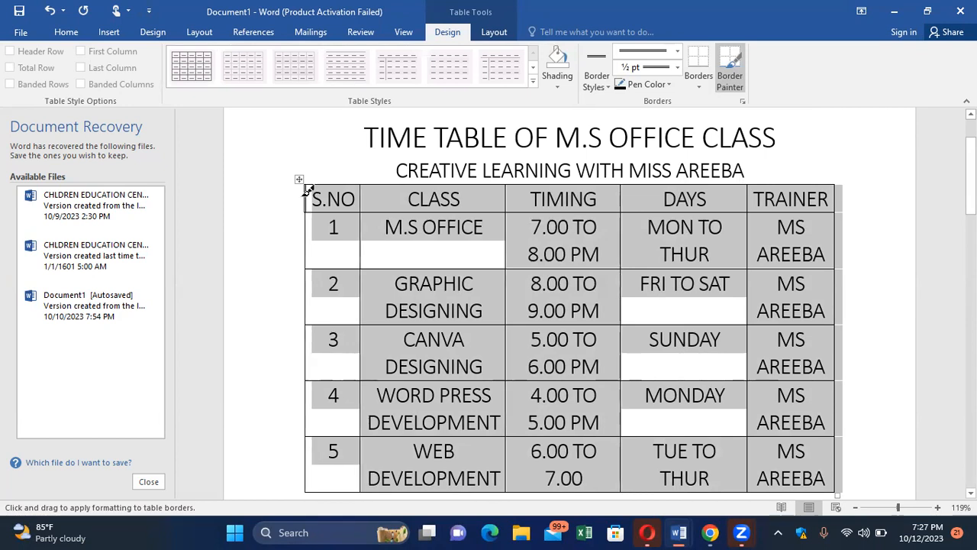
{"action": "left_click", "coordinate": [362, 209]}
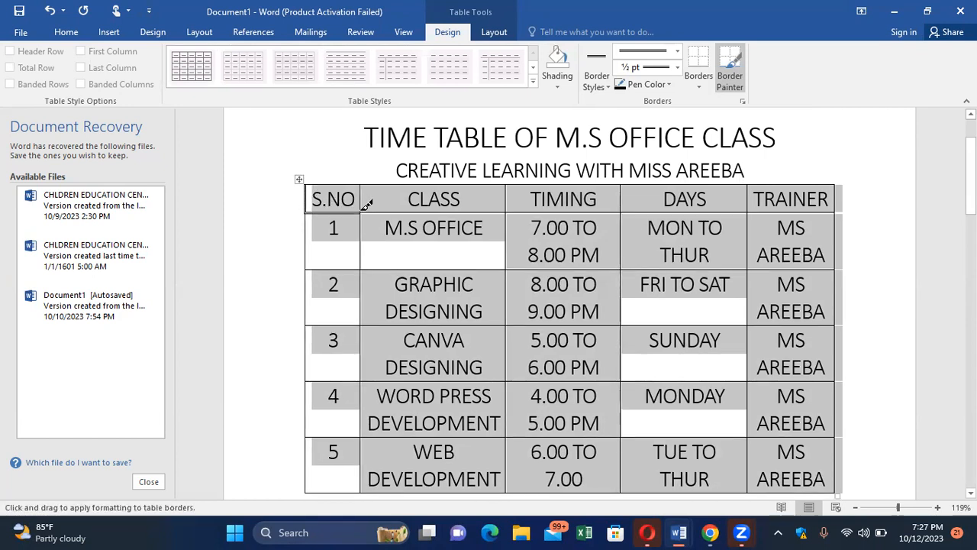
{"action": "left_click", "coordinate": [507, 201]}
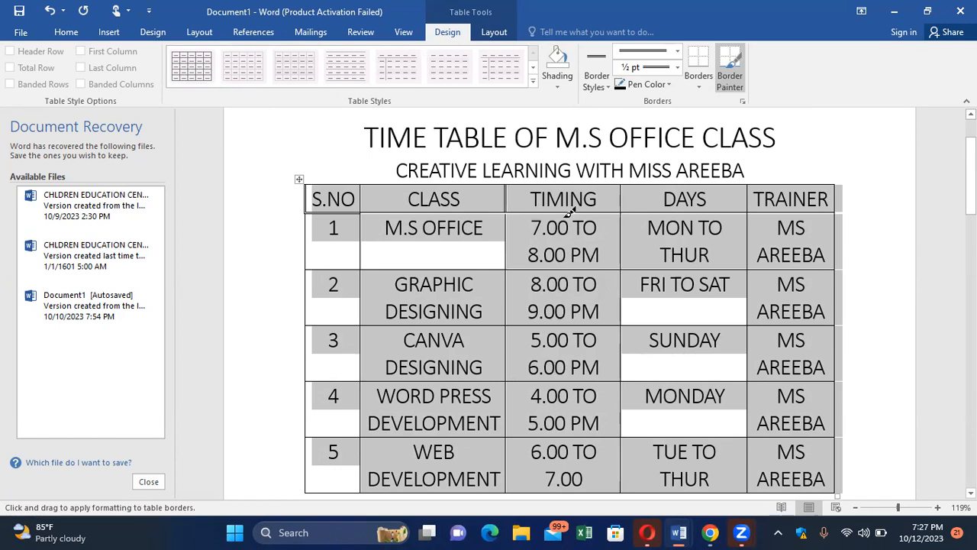
{"action": "left_click", "coordinate": [620, 203]}
{"action": "left_click", "coordinate": [745, 204]}
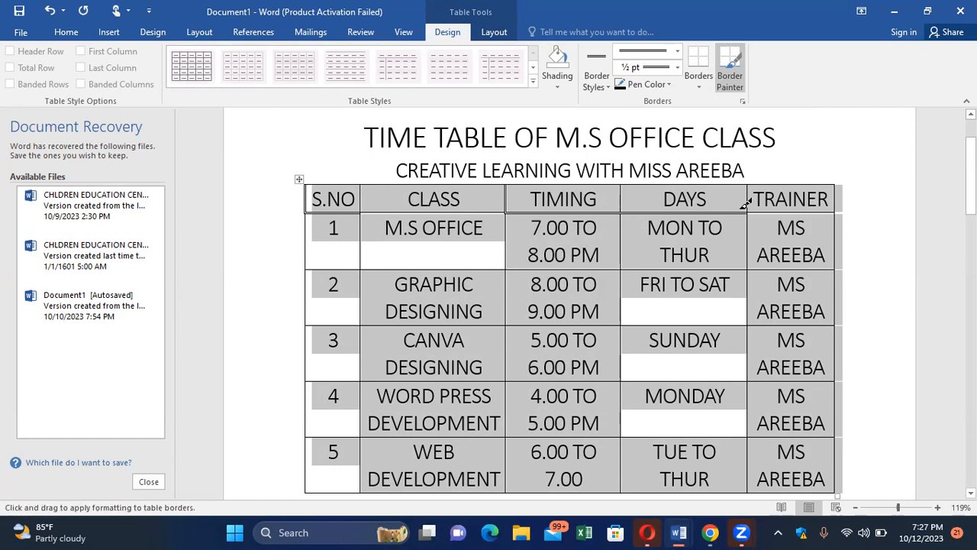
{"action": "left_click", "coordinate": [834, 200]}
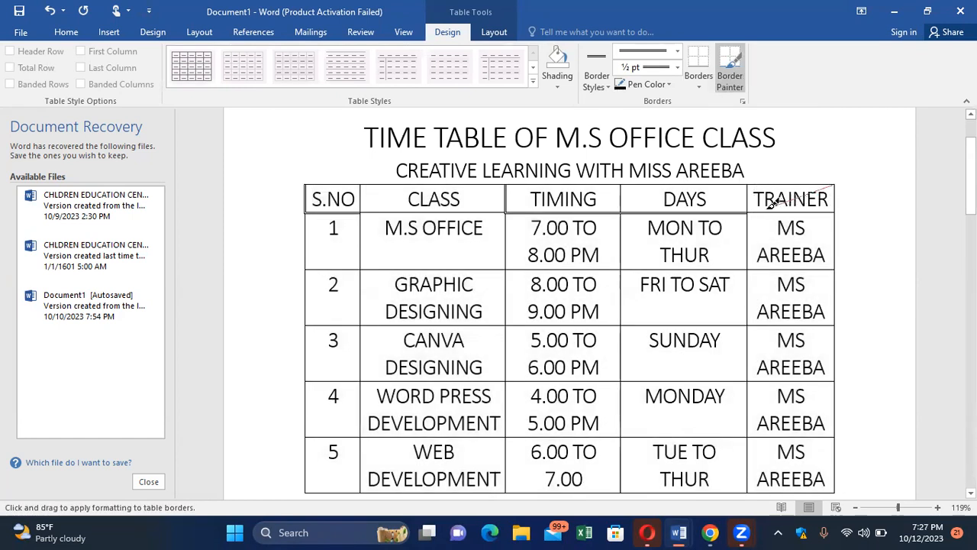
{"action": "left_click", "coordinate": [835, 213]}
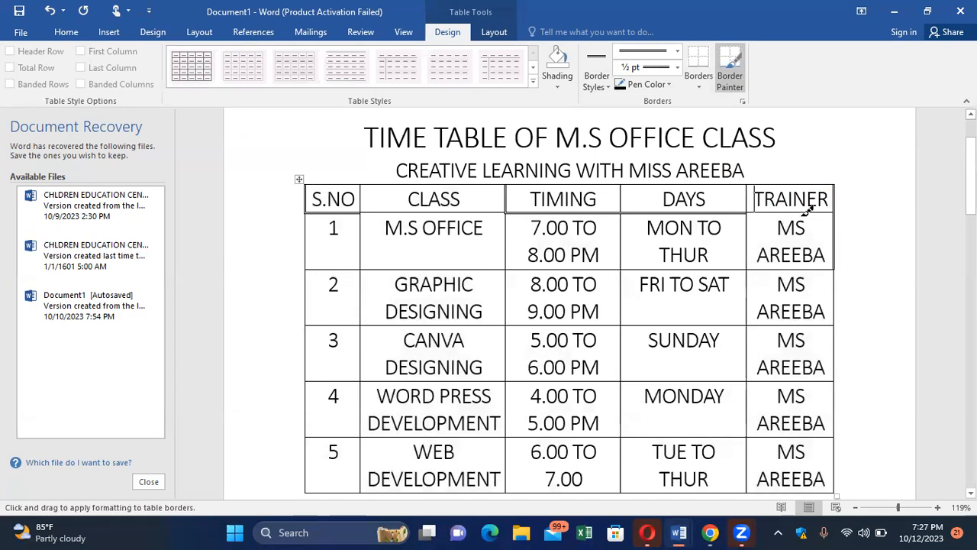
Step: Paint the double-line border along the header row's lower edge below TRAINER and CLASS and along its whole upper edge
{"action": "left_click_drag", "start_coordinate": [749, 210], "coordinate": [831, 211]}
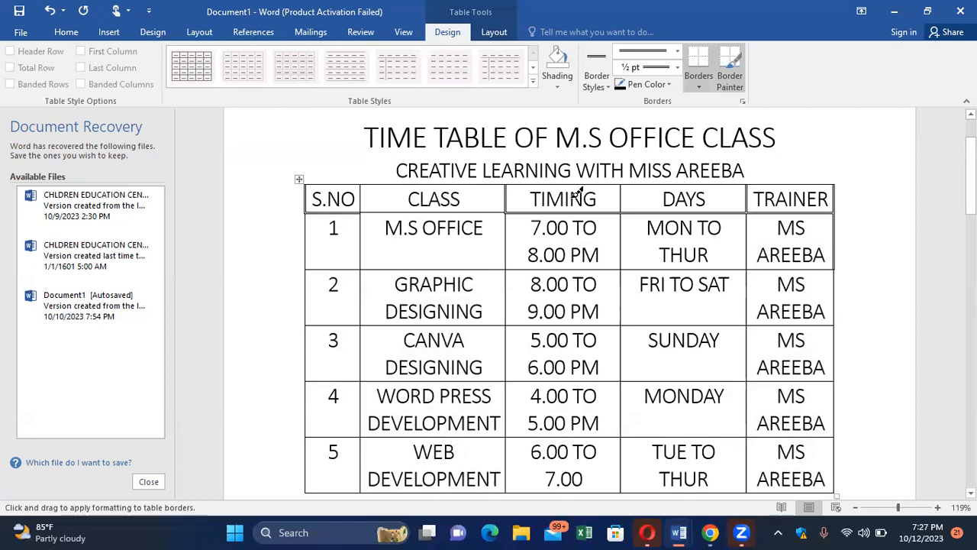
{"action": "mouse_move", "coordinate": [363, 191]}
{"action": "left_mouse_down"}
{"action": "mouse_move", "coordinate": [363, 205]}
{"action": "mouse_move", "coordinate": [500, 207]}
{"action": "left_mouse_up"}
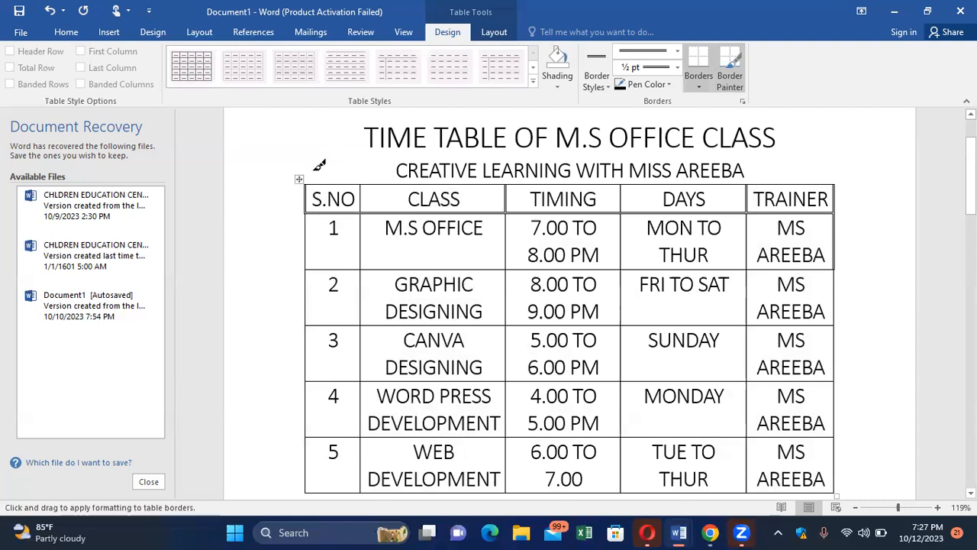
{"action": "mouse_move", "coordinate": [311, 177]}
{"action": "left_mouse_down"}
{"action": "mouse_move", "coordinate": [824, 170]}
{"action": "mouse_move", "coordinate": [839, 183]}
{"action": "left_mouse_up"}
{"action": "left_click_drag", "start_coordinate": [752, 183], "coordinate": [840, 179]}
{"action": "left_click_drag", "start_coordinate": [306, 186], "coordinate": [373, 180]}
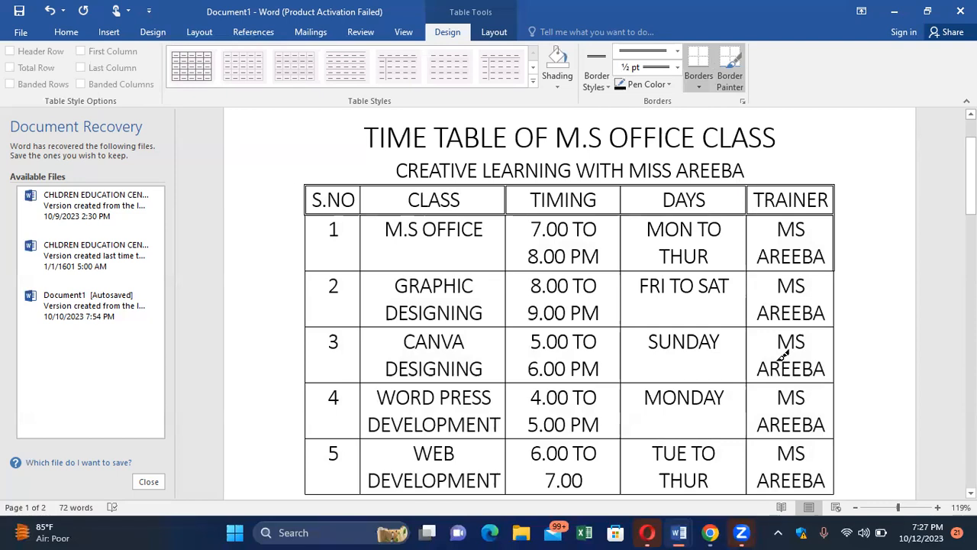
Step: Select the entire timetable, from the S.NO header through the last WEB DEVELOPMENT row
{"action": "scroll", "coordinate": [778, 356], "scroll_direction": "up", "scroll_amount": 1, "text": "ctrl"}
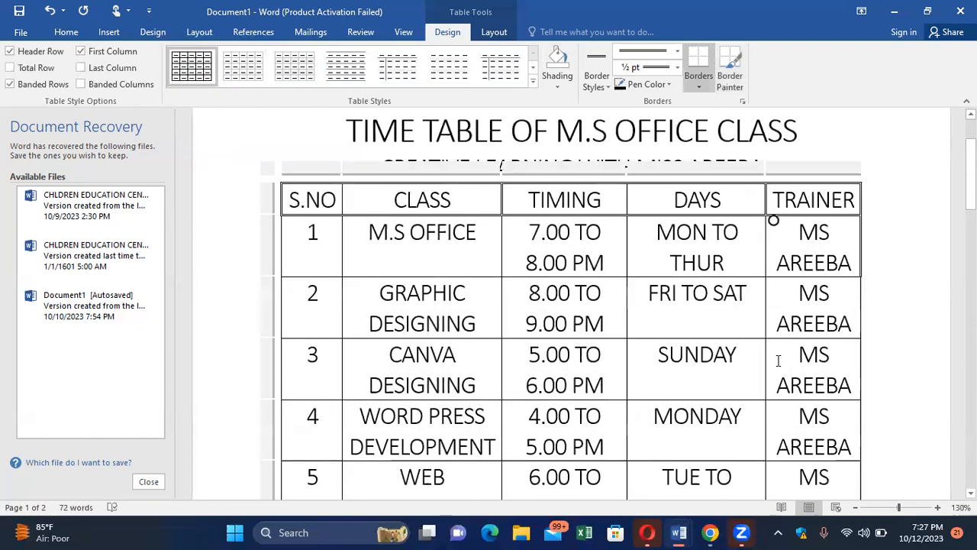
{"action": "scroll", "coordinate": [779, 360], "scroll_direction": "up", "scroll_amount": 2, "text": "ctrl"}
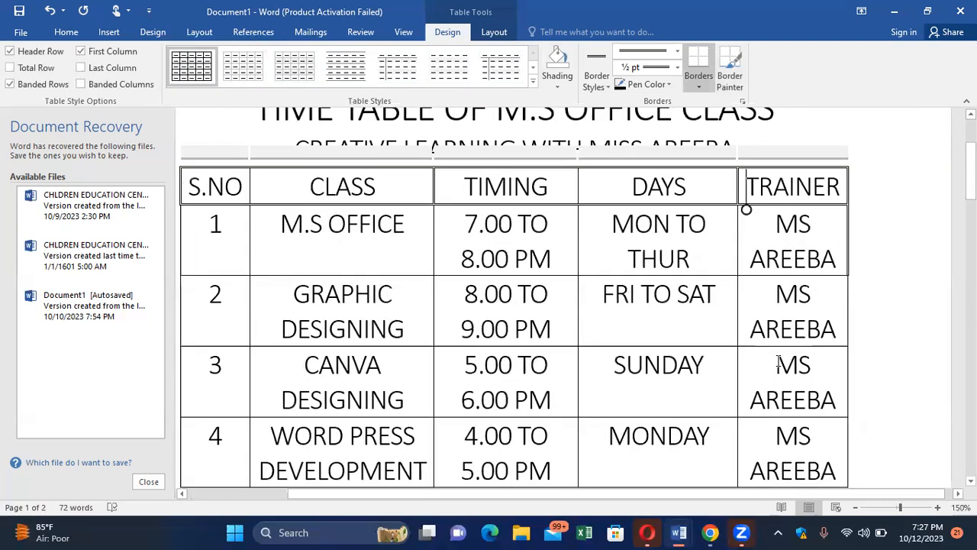
{"action": "scroll", "coordinate": [779, 362], "scroll_direction": "left", "scroll_amount": 1}
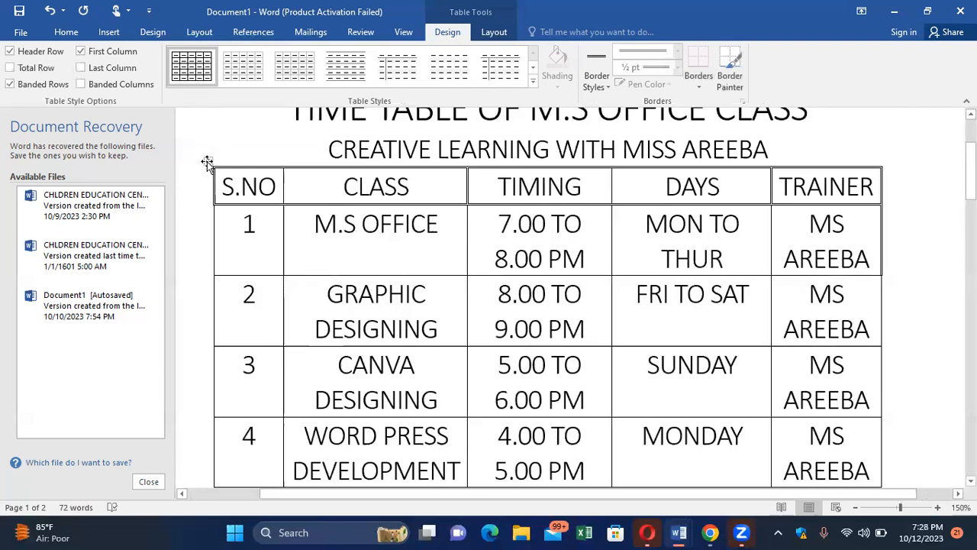
{"action": "left_click", "coordinate": [207, 160]}
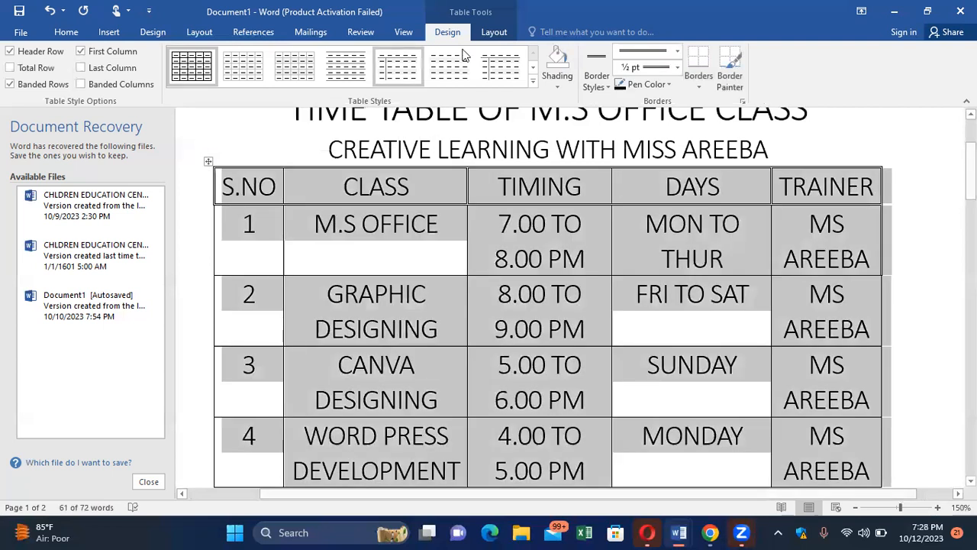
{"action": "left_click", "coordinate": [557, 85]}
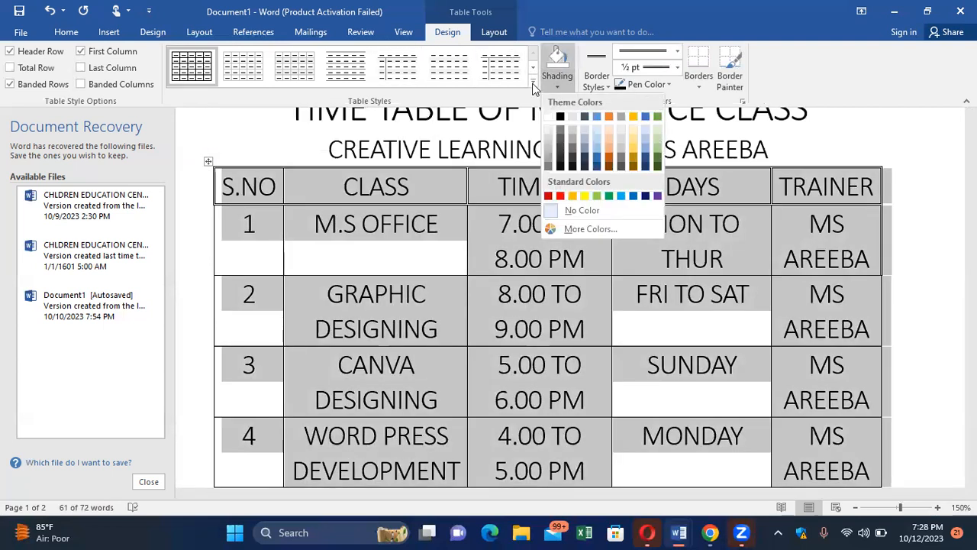
{"action": "left_click", "coordinate": [532, 86]}
{"action": "left_click", "coordinate": [533, 86]}
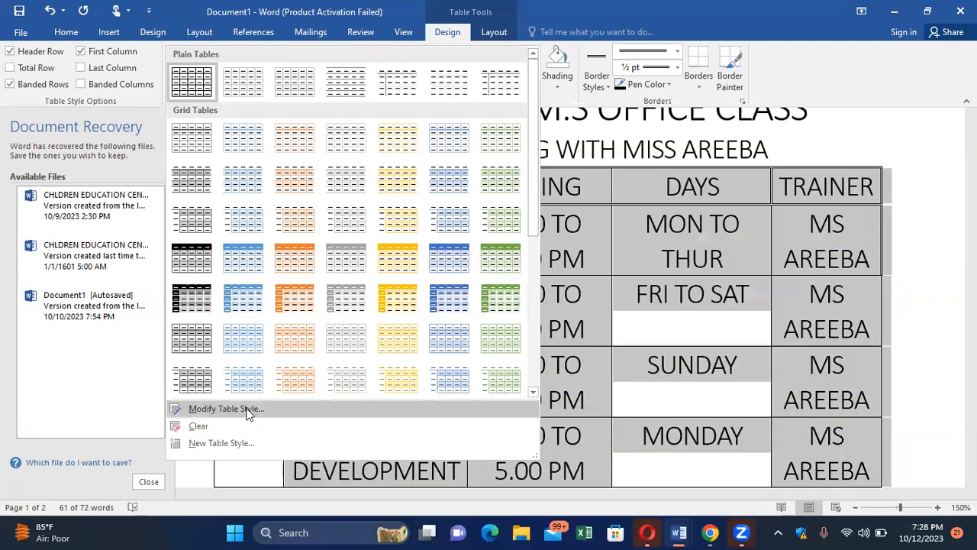
{"action": "left_click", "coordinate": [247, 413]}
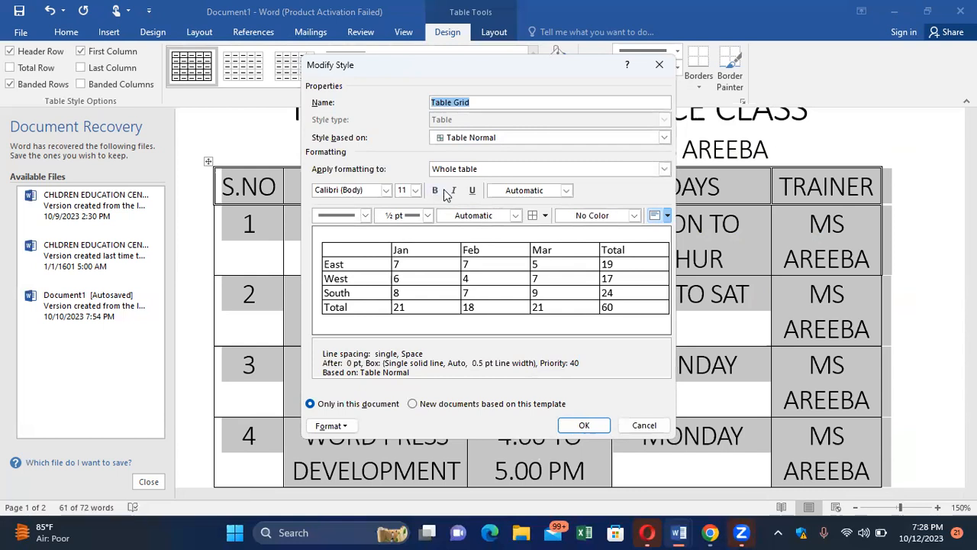
{"action": "left_click", "coordinate": [566, 191]}
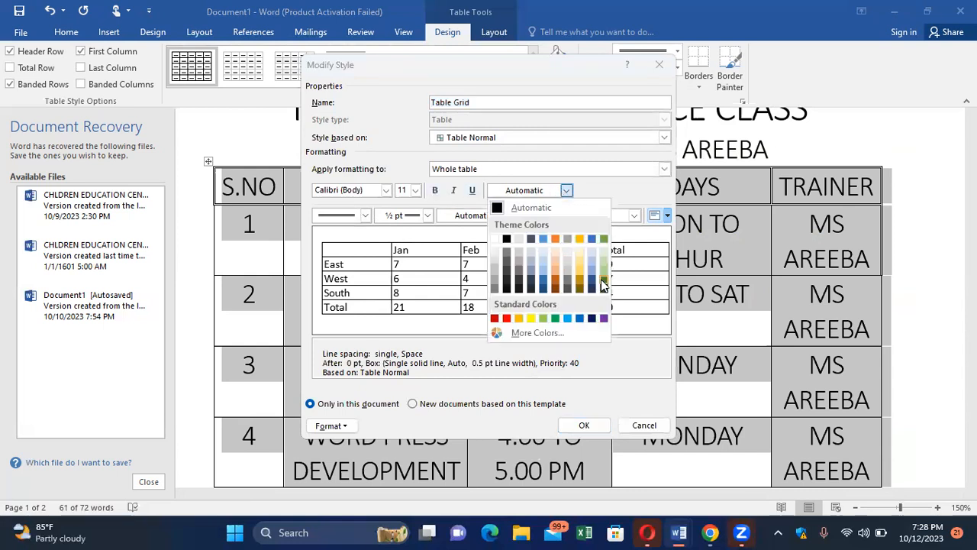
{"action": "left_click", "coordinate": [652, 426]}
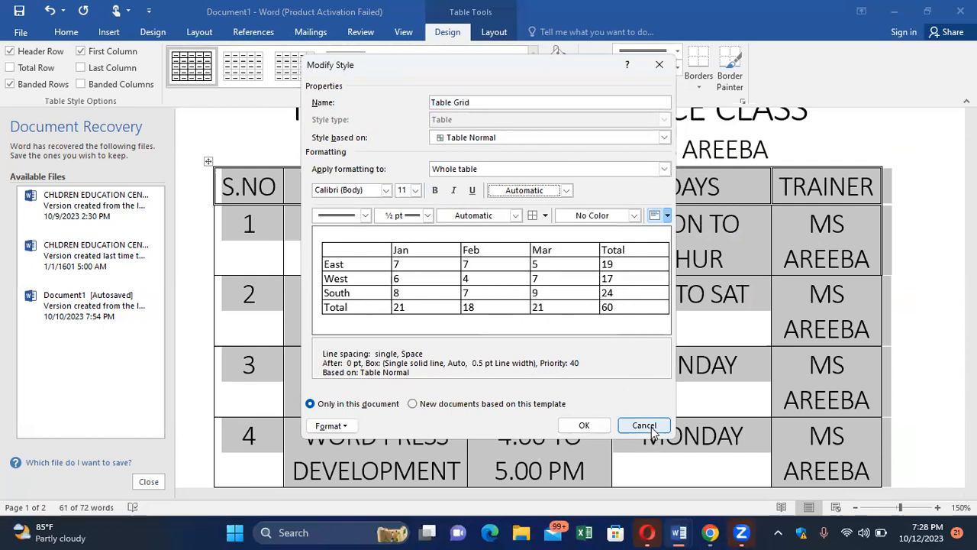
{"action": "left_click", "coordinate": [644, 425]}
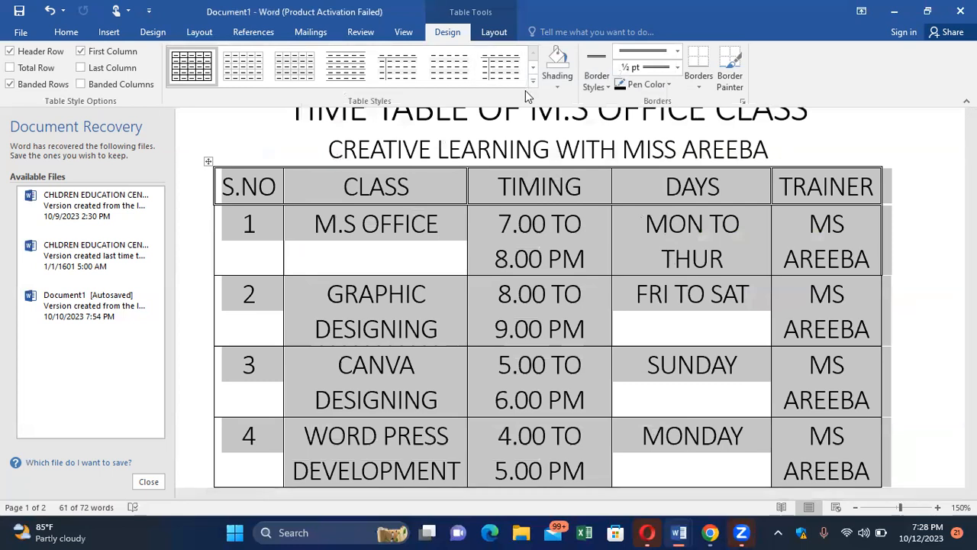
Step: Apply the green Grid Tables style with a solid green header row and first column and banded light-green rows to the timetable
{"action": "left_click", "coordinate": [534, 82]}
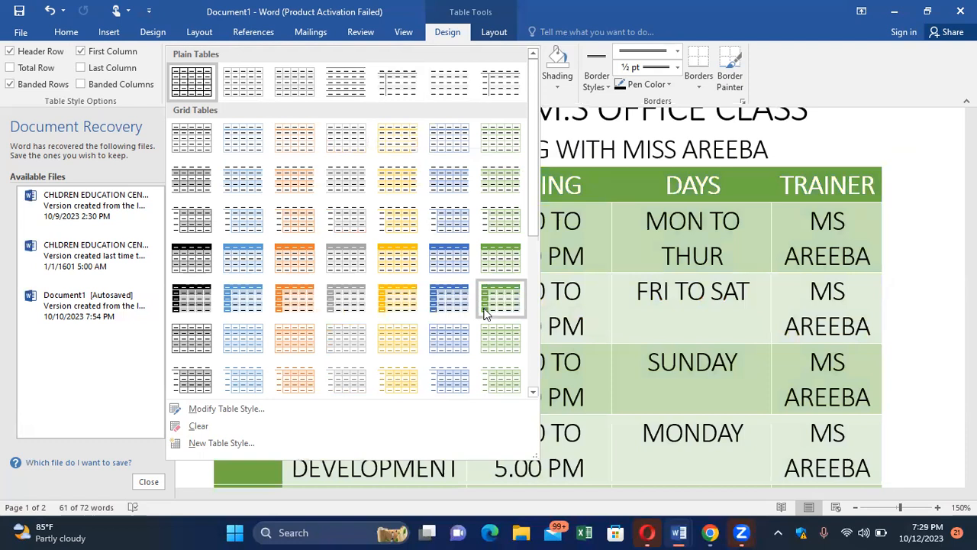
{"action": "left_click", "coordinate": [483, 309]}
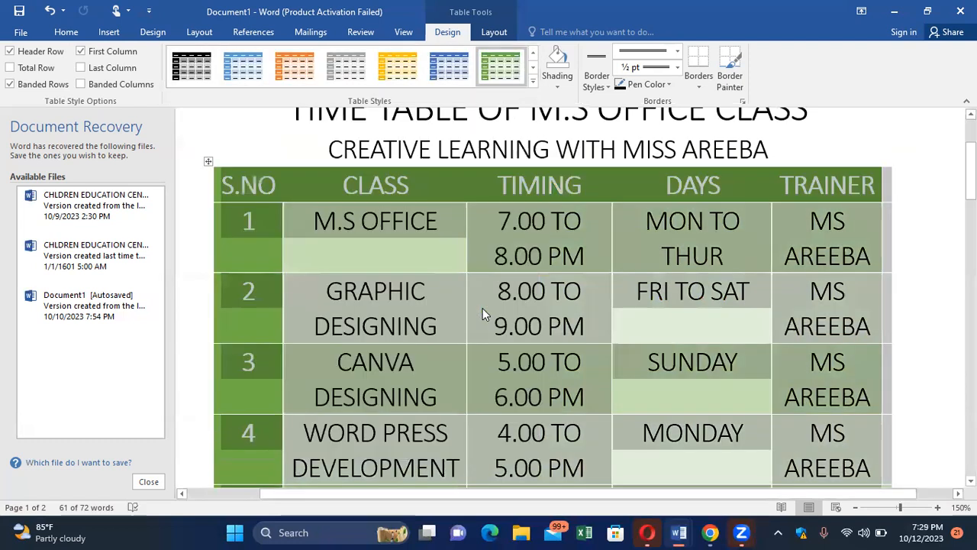
{"action": "left_click", "coordinate": [904, 246]}
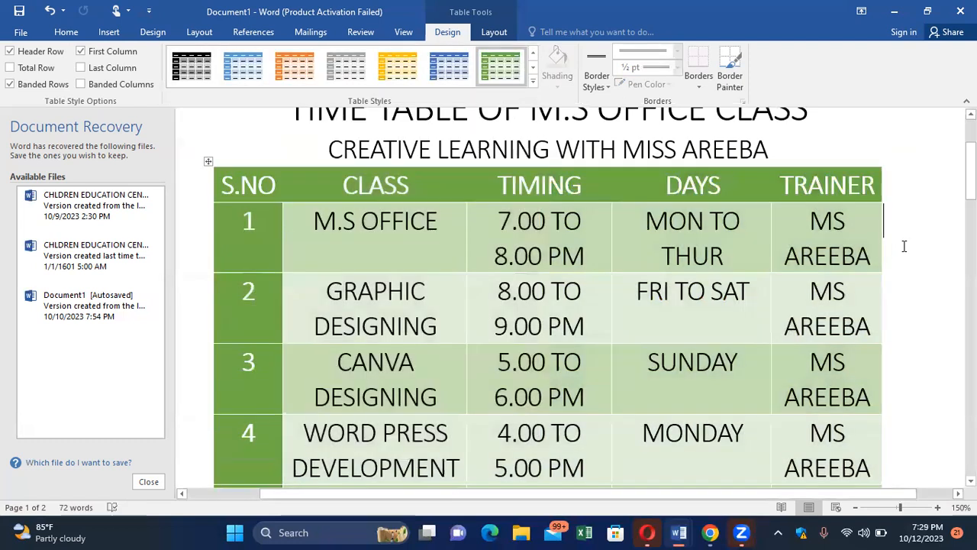
Step: Look over the restyled timetable from its title down to the WEB DEVELOPMENT row
{"action": "scroll", "coordinate": [904, 246], "scroll_direction": "down", "scroll_amount": 3}
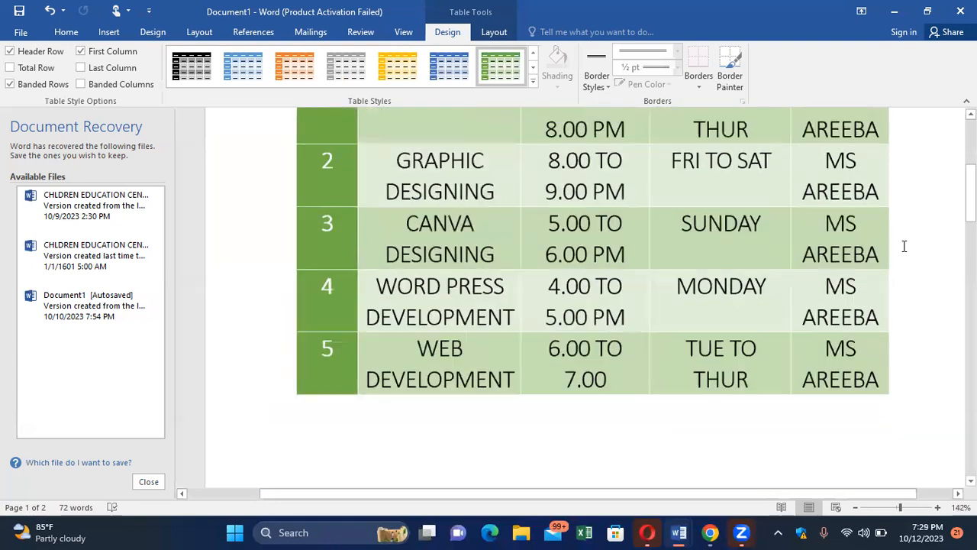
{"action": "scroll", "coordinate": [904, 246], "scroll_direction": "down", "scroll_amount": 6, "text": "ctrl"}
{"action": "scroll", "coordinate": [904, 246], "scroll_direction": "up", "scroll_amount": 2, "text": "ctrl"}
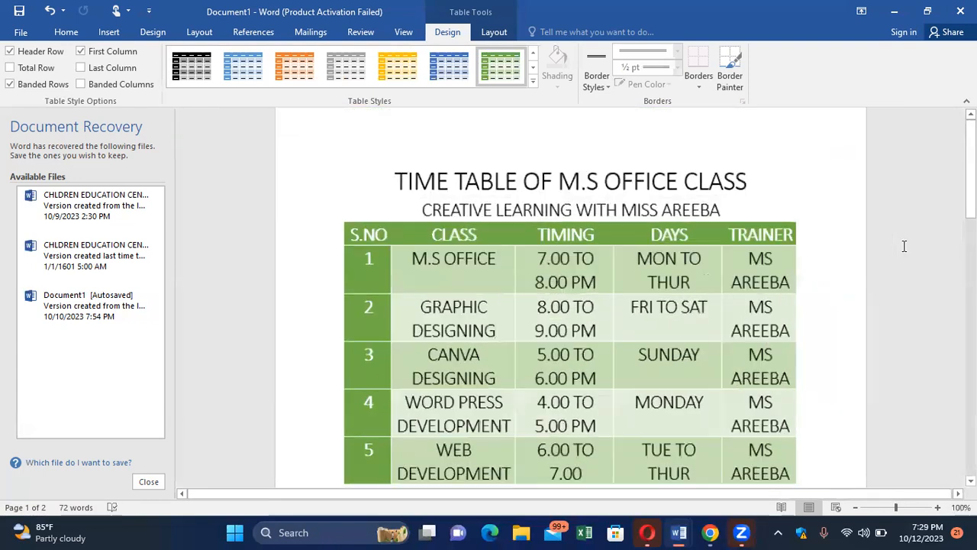
{"action": "scroll", "coordinate": [904, 245], "scroll_direction": "up", "scroll_amount": 1, "text": "ctrl"}
{"action": "scroll", "coordinate": [904, 246], "scroll_direction": "down", "scroll_amount": 1}
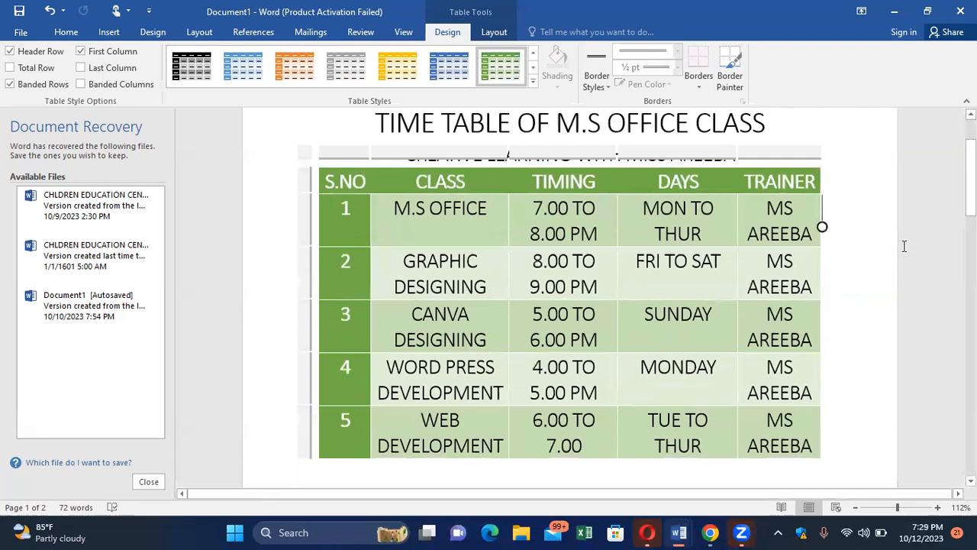
{"action": "key", "text": "Down"}
{"action": "key", "text": "Down"}
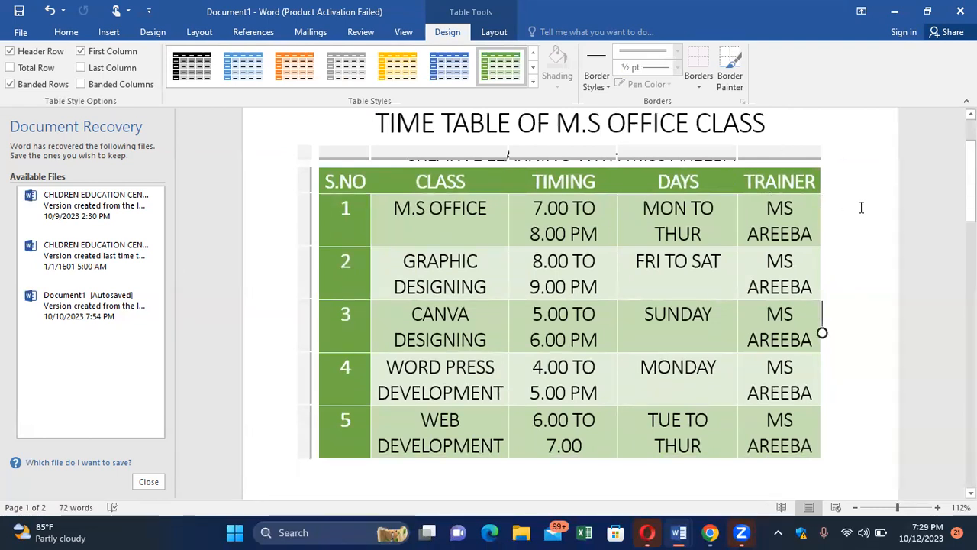
{"action": "left_click", "coordinate": [830, 209]}
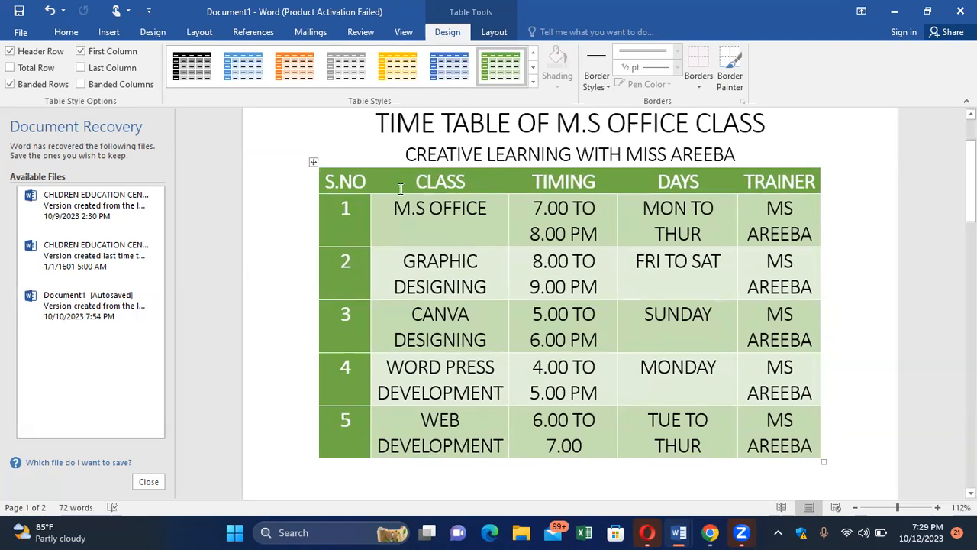
Step: Shade the GRAPHIC DESIGNING cell black and the M.S OFFICE cell Blue-Gray, Text 2, Darker 25%
{"action": "left_click", "coordinate": [404, 261]}
{"action": "left_click", "coordinate": [555, 82]}
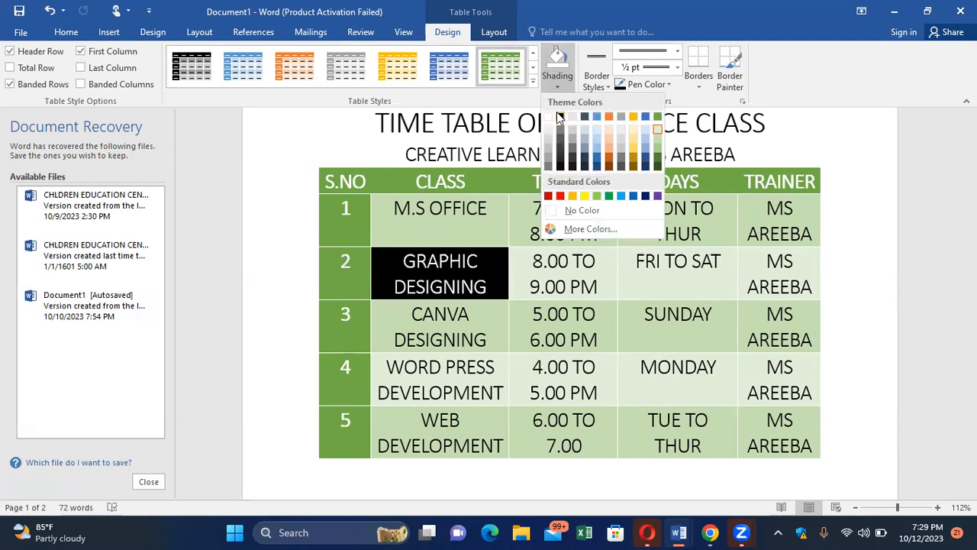
{"action": "left_click", "coordinate": [560, 117]}
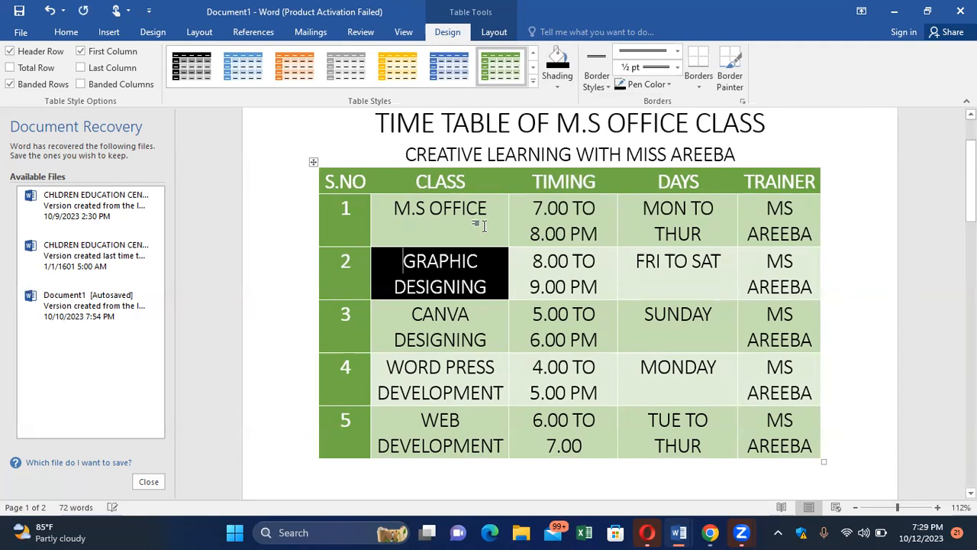
{"action": "left_click", "coordinate": [392, 211]}
{"action": "left_click", "coordinate": [560, 84]}
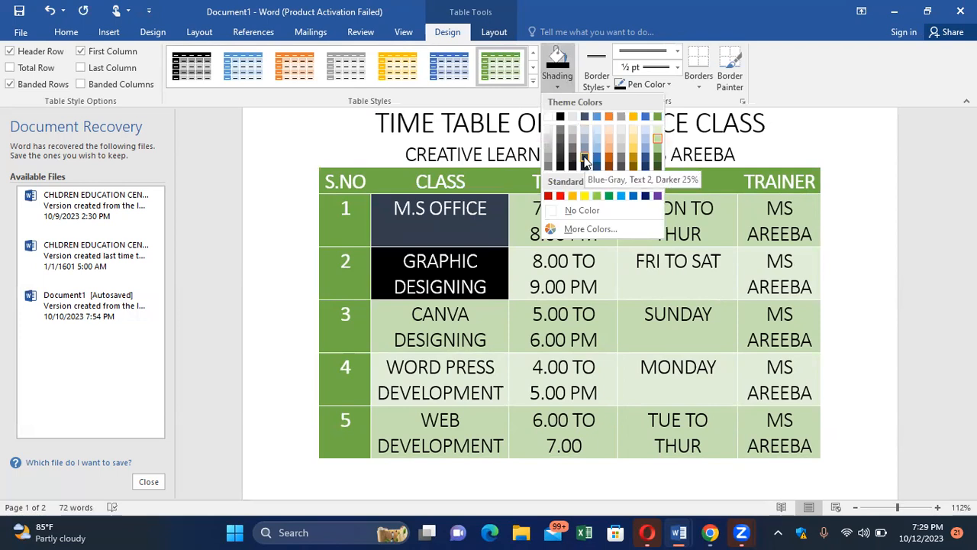
{"action": "left_click", "coordinate": [585, 159]}
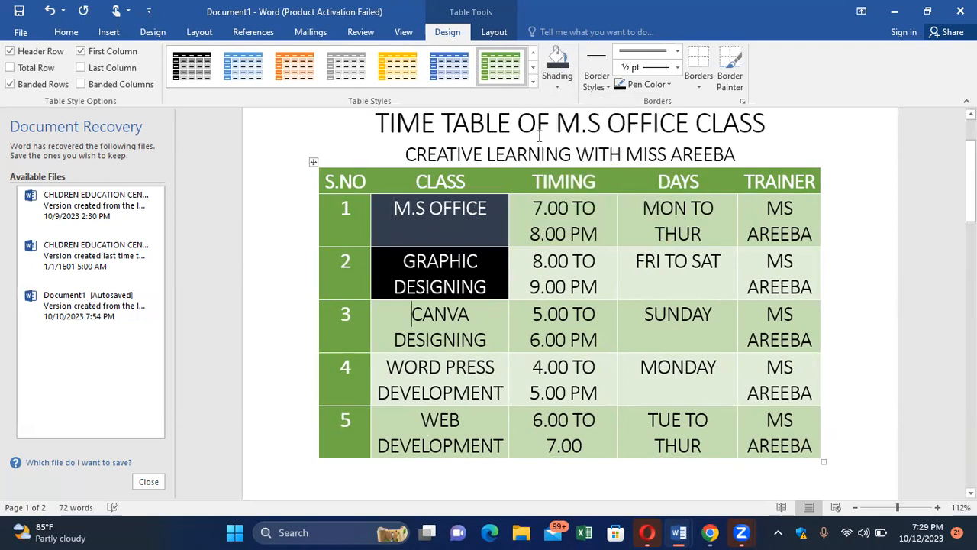
Step: Shade the CANVA DESIGNING cell light gold and the WORD PRESS DEVELOPMENT cell light orange
{"action": "left_click", "coordinate": [557, 89]}
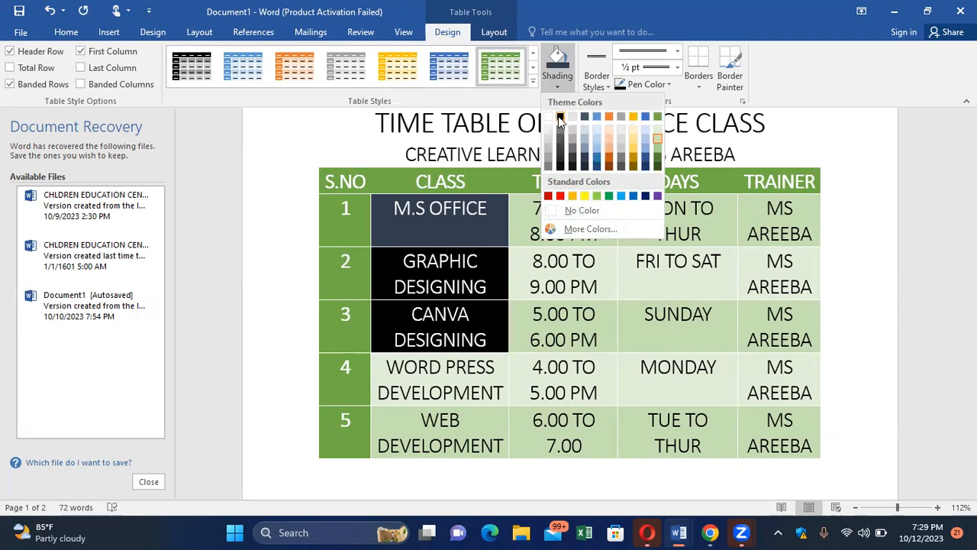
{"action": "left_click", "coordinate": [632, 142]}
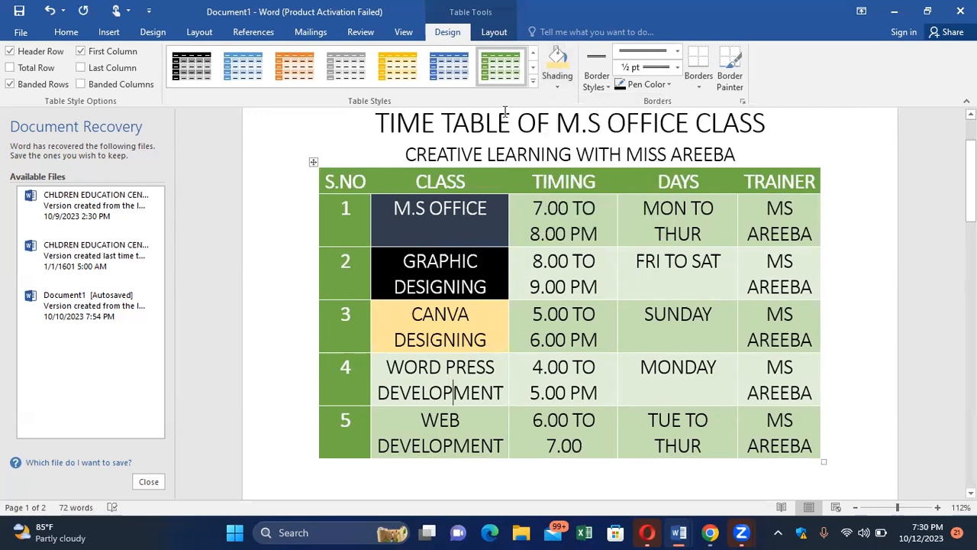
{"action": "left_click", "coordinate": [555, 91]}
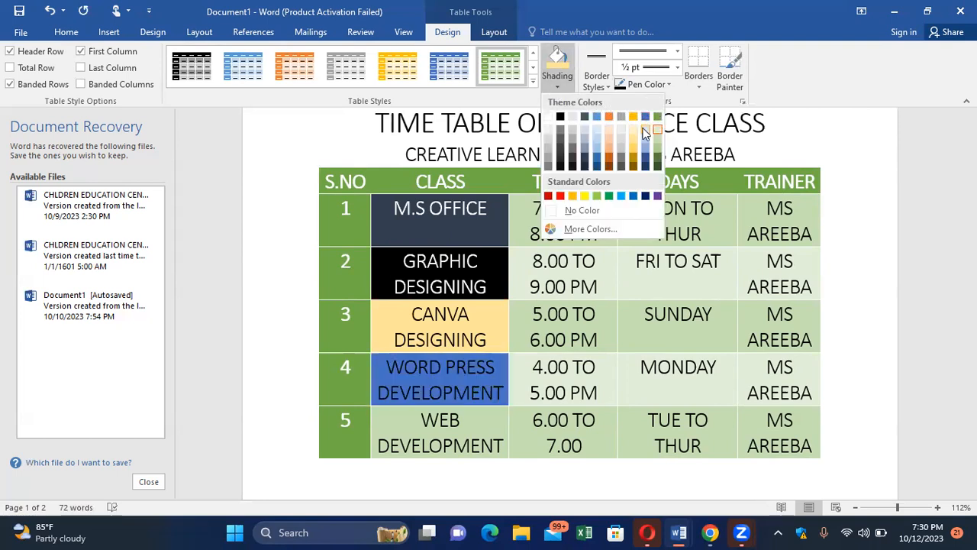
{"action": "left_click", "coordinate": [609, 153]}
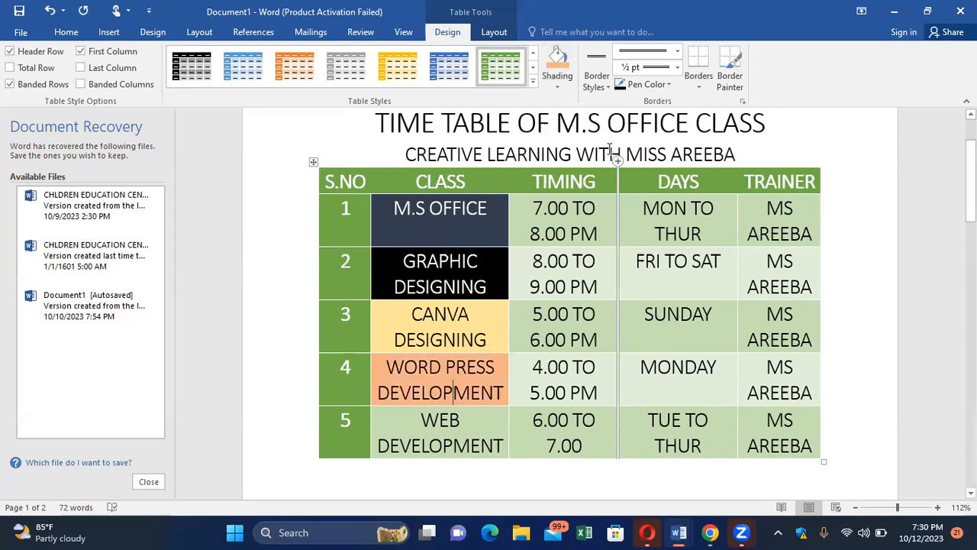
Step: Shade the WEB DEVELOPMENT cell in row 5 dark gold
{"action": "scroll", "coordinate": [610, 152], "scroll_direction": "down", "scroll_amount": 1}
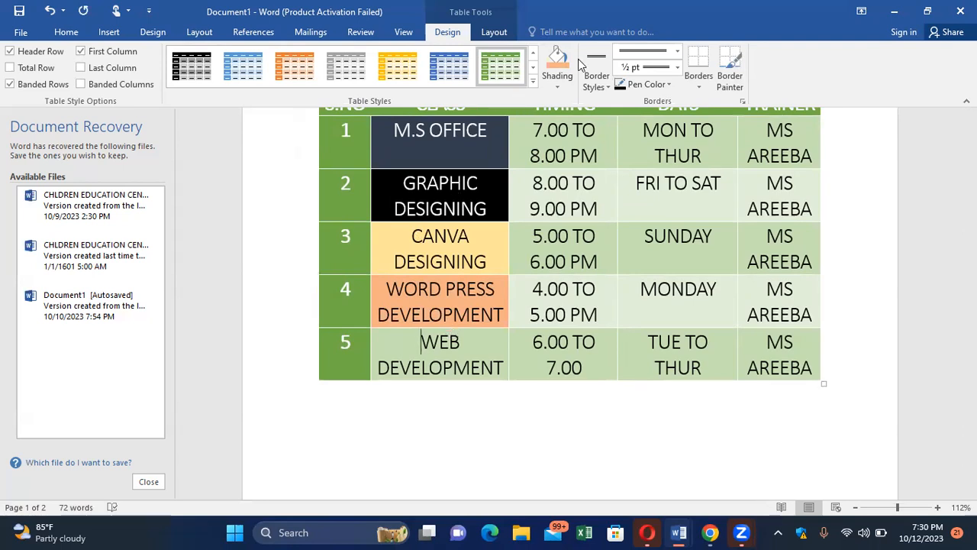
{"action": "left_click", "coordinate": [563, 87]}
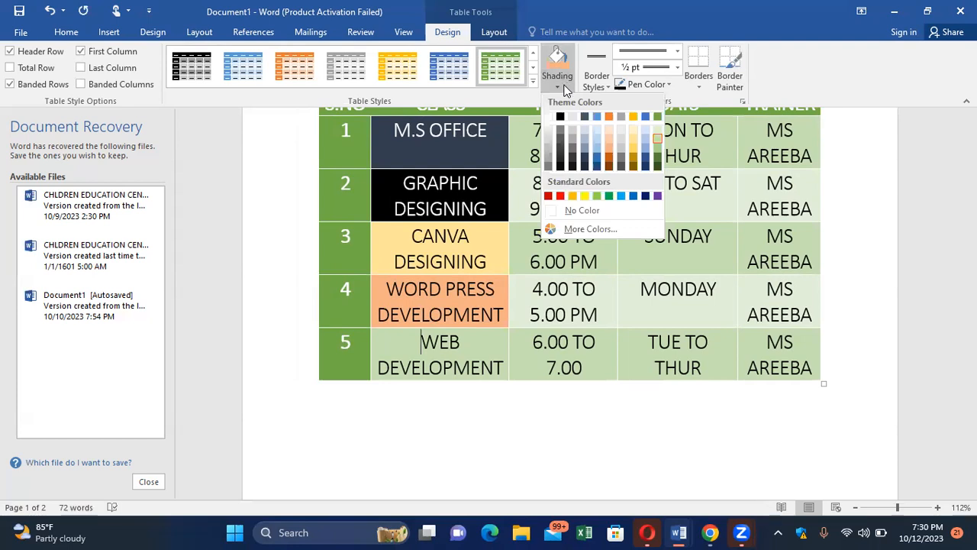
{"action": "left_click", "coordinate": [635, 160]}
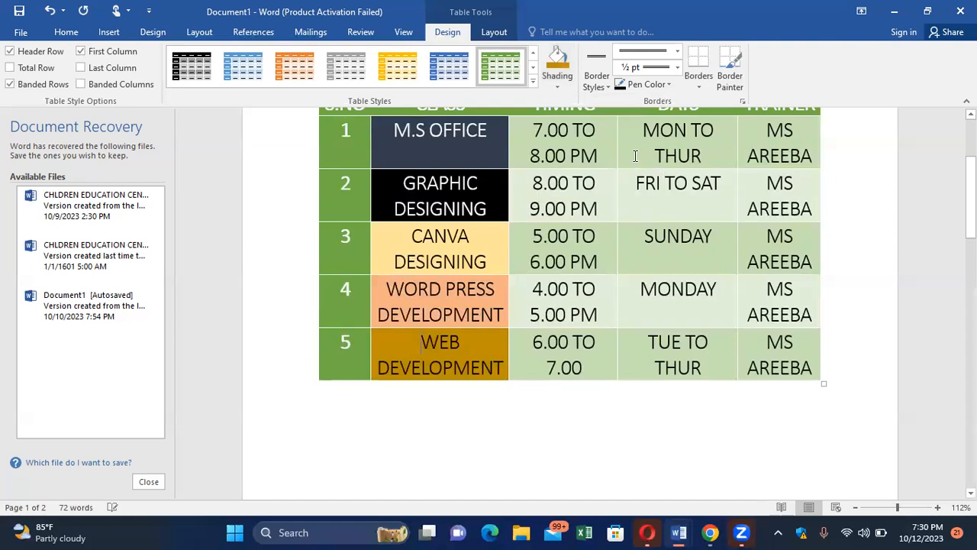
Step: Review the whole timetable with its individually shaded CLASS cells
{"action": "left_click", "coordinate": [830, 230]}
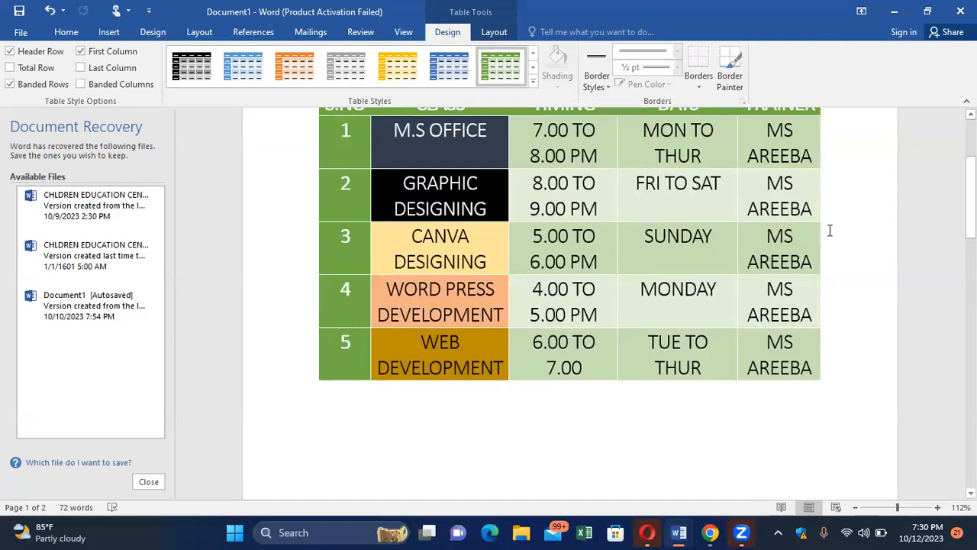
{"action": "scroll", "coordinate": [830, 229], "scroll_direction": "up", "scroll_amount": 3}
{"action": "scroll", "coordinate": [830, 230], "scroll_direction": "down", "scroll_amount": 2}
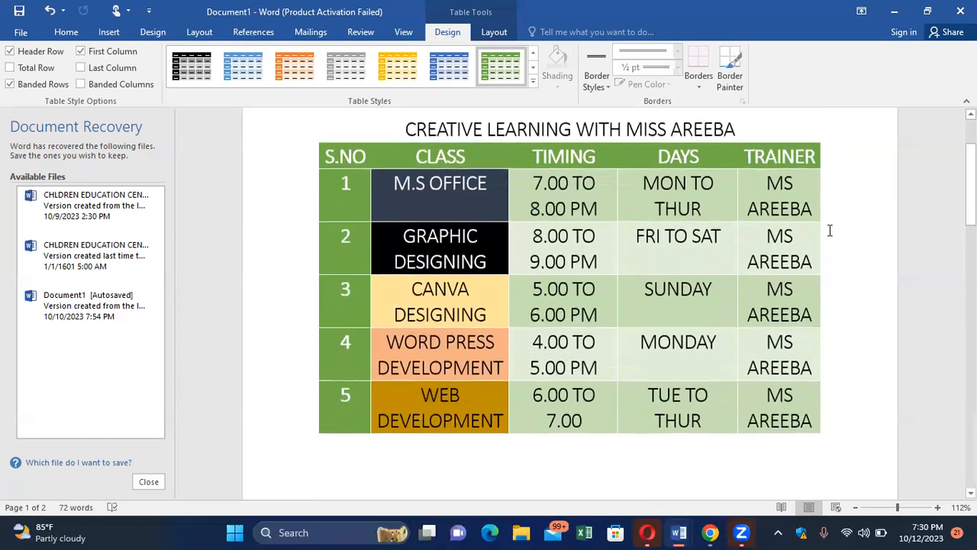
{"action": "scroll", "coordinate": [830, 230], "scroll_direction": "down", "scroll_amount": 3}
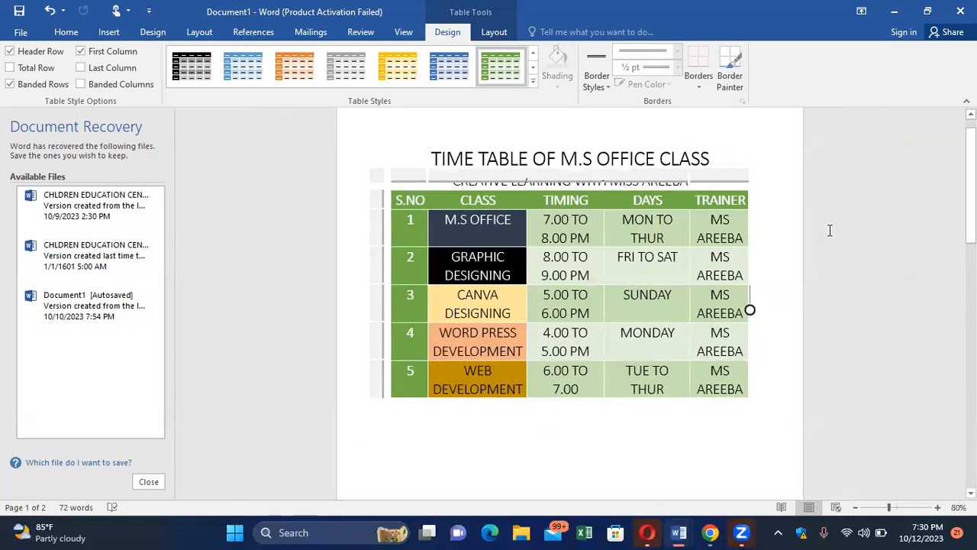
{"action": "scroll", "coordinate": [830, 230], "scroll_direction": "up", "scroll_amount": 3}
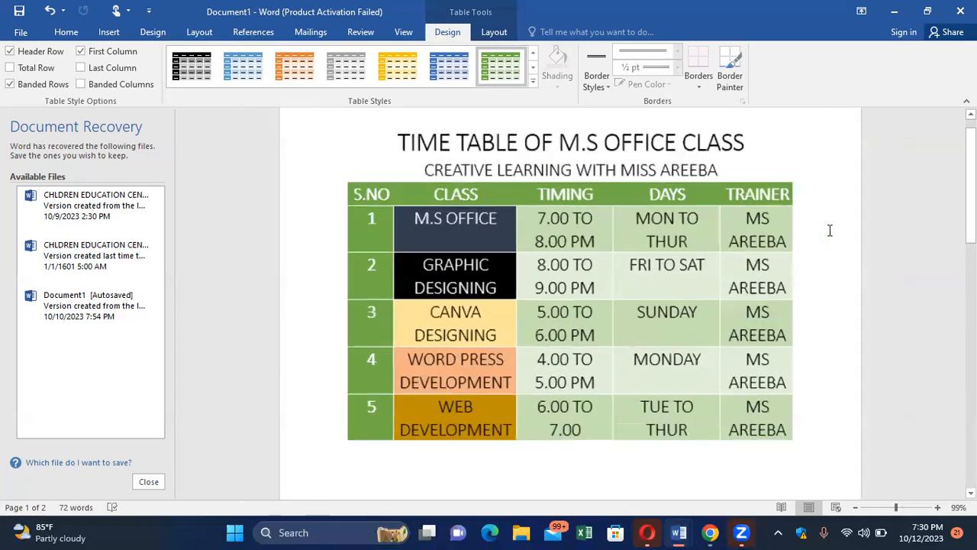
{"action": "scroll", "coordinate": [830, 230], "scroll_direction": "up", "scroll_amount": 1}
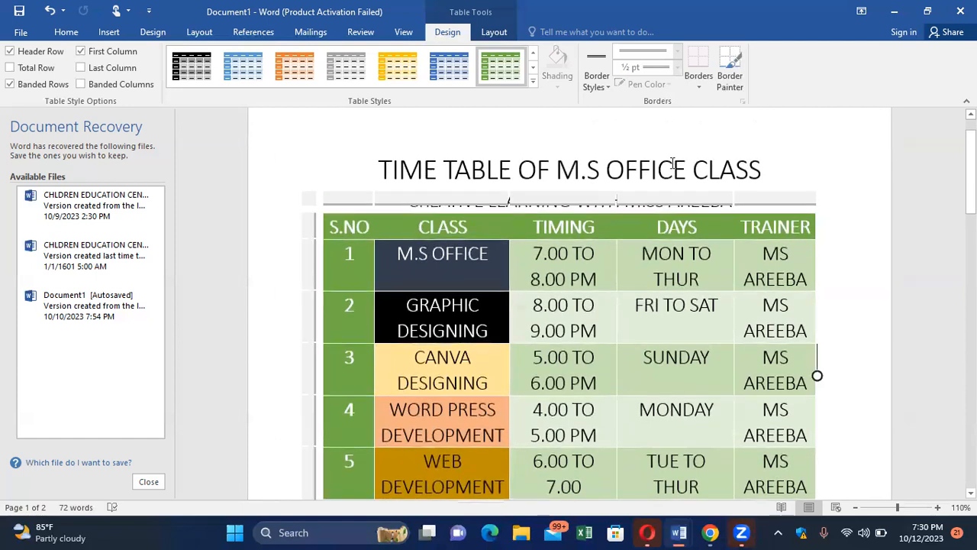
{"action": "left_click", "coordinate": [850, 230]}
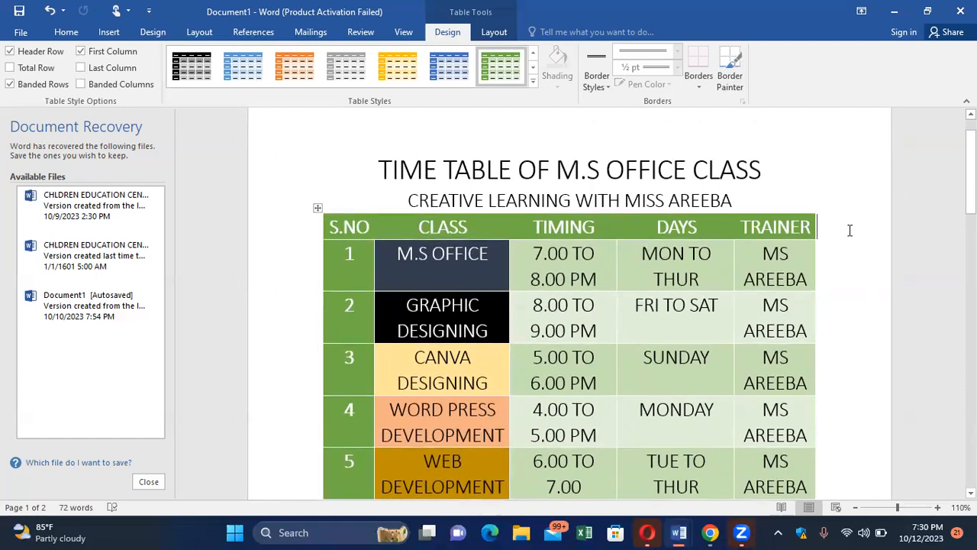
Step: Paint the border between the TIMING and DAYS columns with the ½ pt double line across rows 1 to 5
{"action": "scroll", "coordinate": [850, 230], "scroll_direction": "down", "scroll_amount": 3}
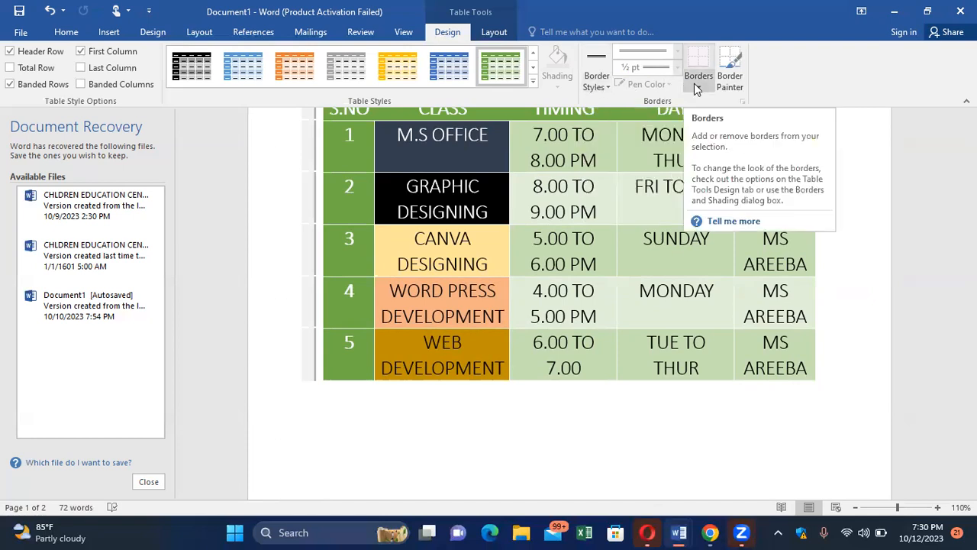
{"action": "left_click", "coordinate": [729, 81]}
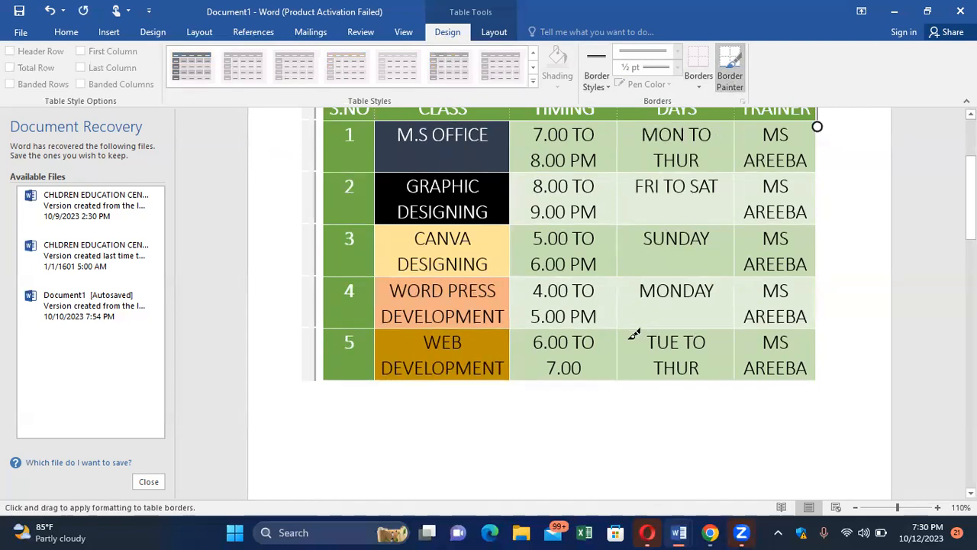
{"action": "left_click_drag", "start_coordinate": [614, 333], "coordinate": [611, 375]}
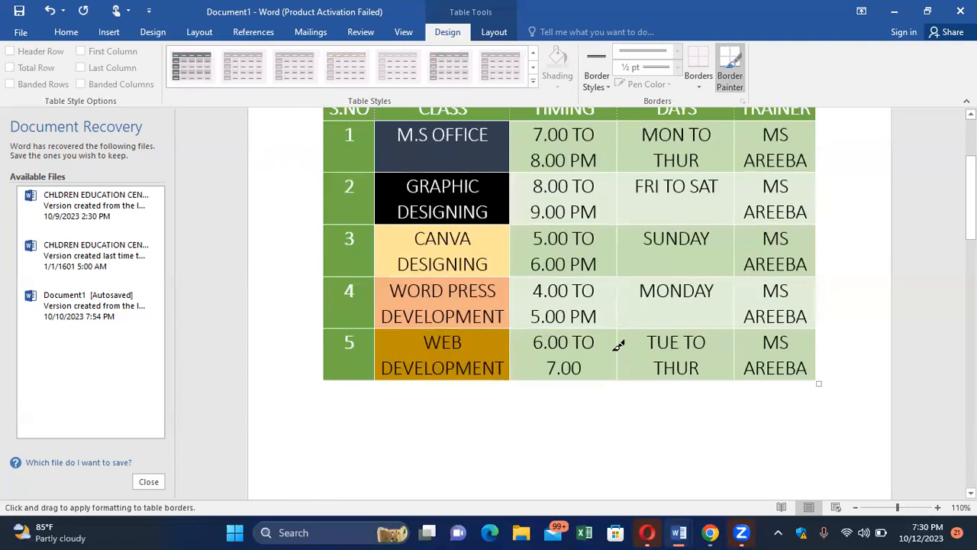
{"action": "left_click_drag", "start_coordinate": [624, 339], "coordinate": [618, 364]}
{"action": "left_click_drag", "start_coordinate": [623, 274], "coordinate": [622, 311]}
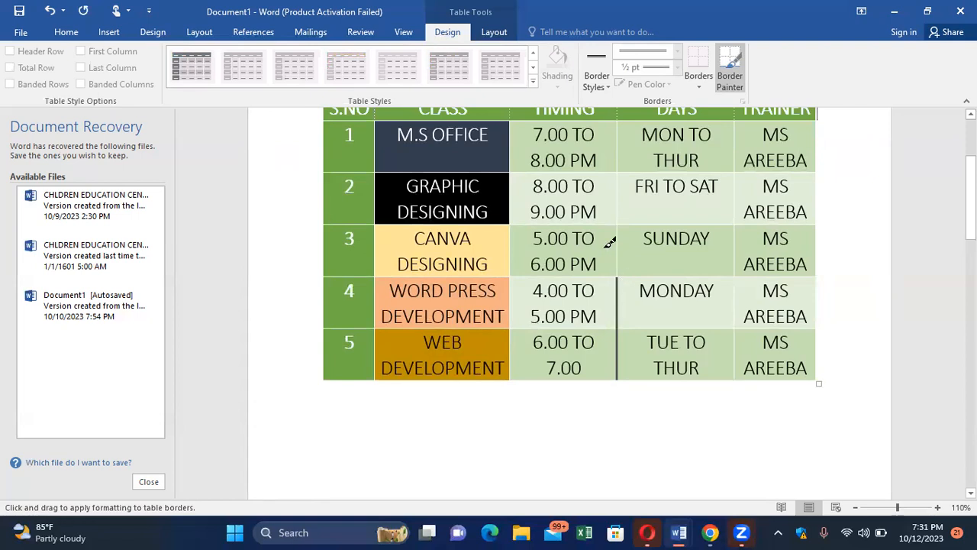
{"action": "left_click_drag", "start_coordinate": [623, 222], "coordinate": [624, 273]}
{"action": "left_click_drag", "start_coordinate": [623, 166], "coordinate": [623, 204]}
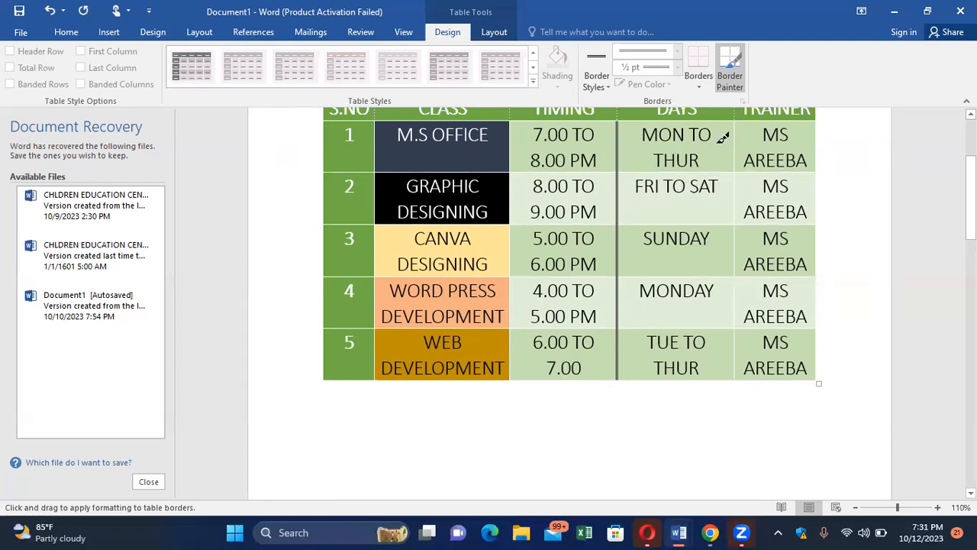
Step: Paint the DAYS/TRAINER, CLASS/TIMING and S.NO/CLASS column borders with the same double line, finishing with the Border Painter
{"action": "left_click_drag", "start_coordinate": [737, 116], "coordinate": [741, 338]}
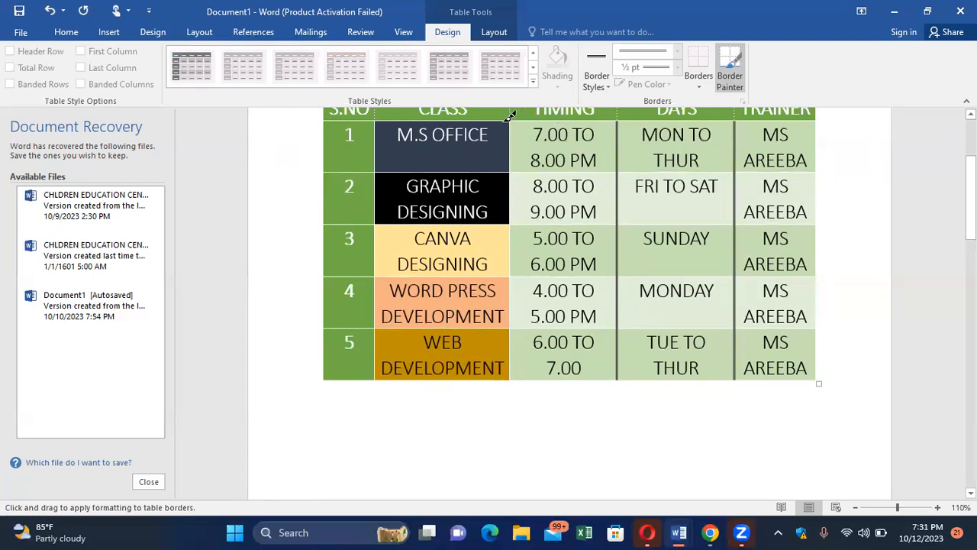
{"action": "mouse_move", "coordinate": [513, 111]}
{"action": "left_mouse_down"}
{"action": "mouse_move", "coordinate": [507, 375]}
{"action": "mouse_move", "coordinate": [513, 368]}
{"action": "left_mouse_up"}
{"action": "left_click_drag", "start_coordinate": [514, 113], "coordinate": [519, 380]}
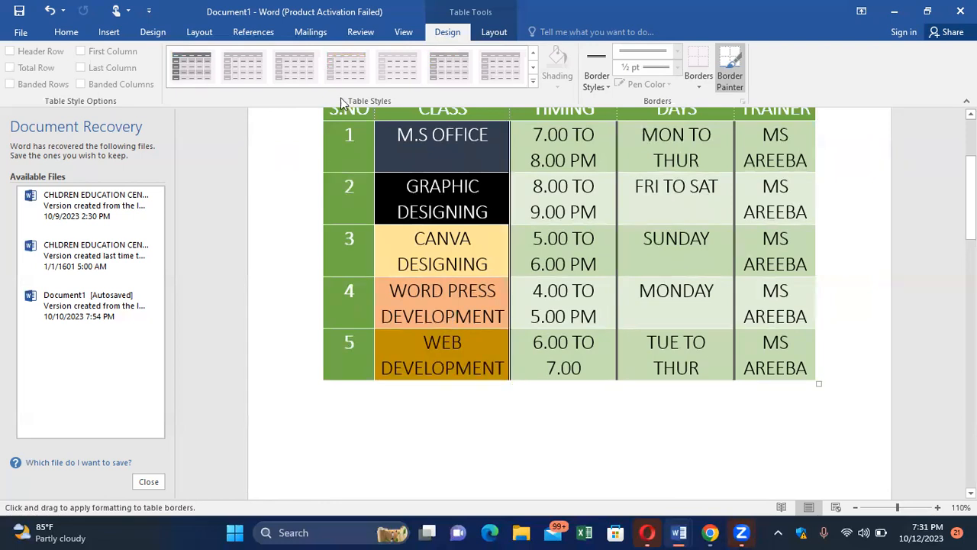
{"action": "left_click_drag", "start_coordinate": [375, 202], "coordinate": [379, 360]}
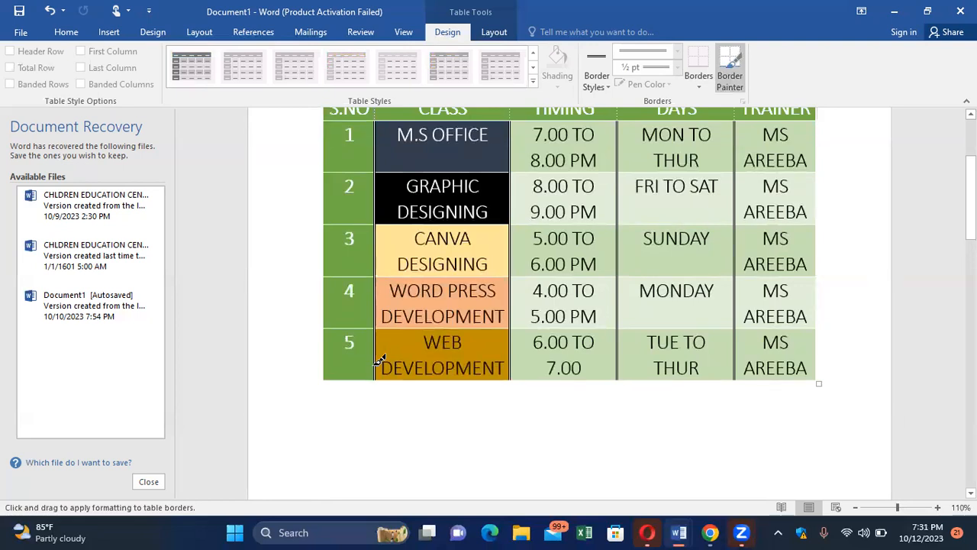
{"action": "key", "text": "Escape"}
{"action": "scroll", "coordinate": [380, 360], "scroll_direction": "up", "scroll_amount": 2}
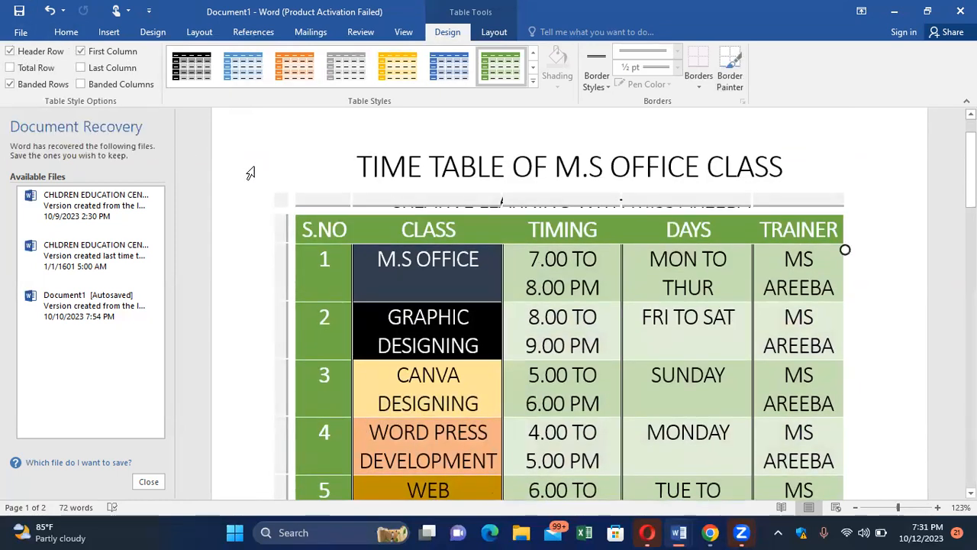
Step: Select the S.NO column and try the timetable with Header Row formatting off and with Total Row formatting on
{"action": "left_click", "coordinate": [250, 172]}
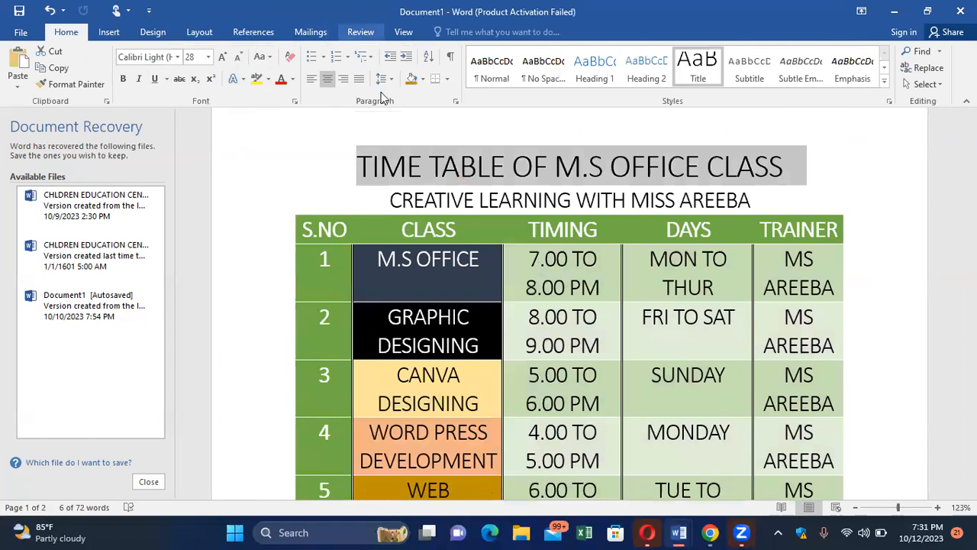
{"action": "left_click", "coordinate": [290, 208]}
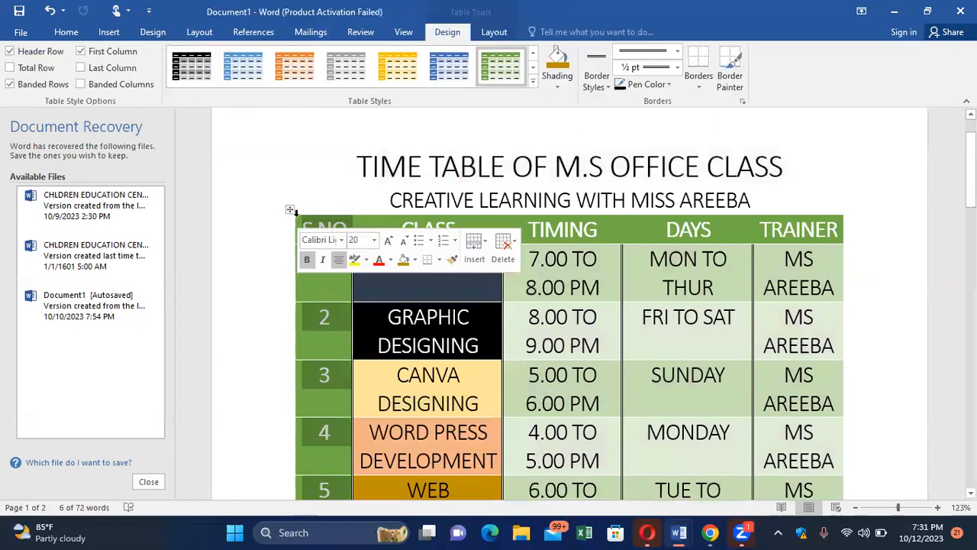
{"action": "left_click", "coordinate": [12, 57]}
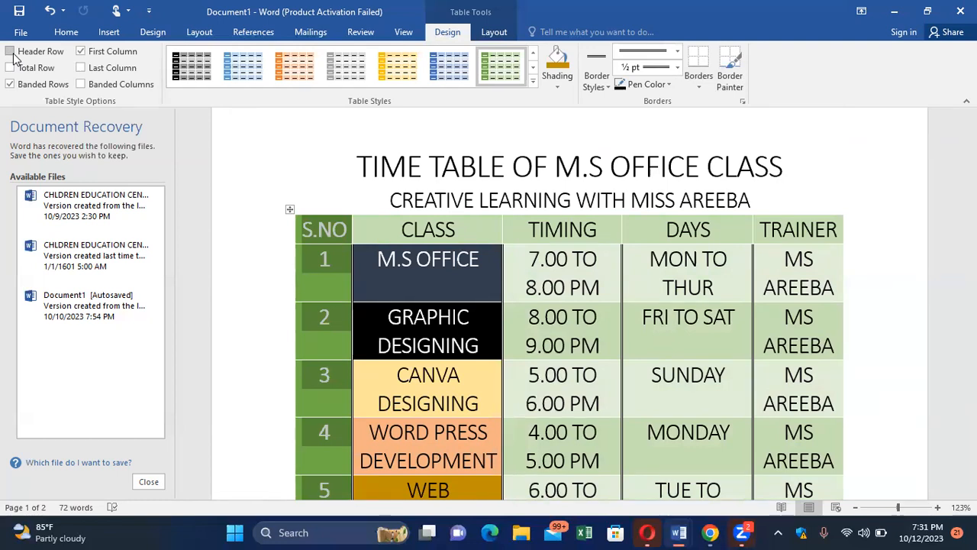
{"action": "left_click", "coordinate": [12, 56]}
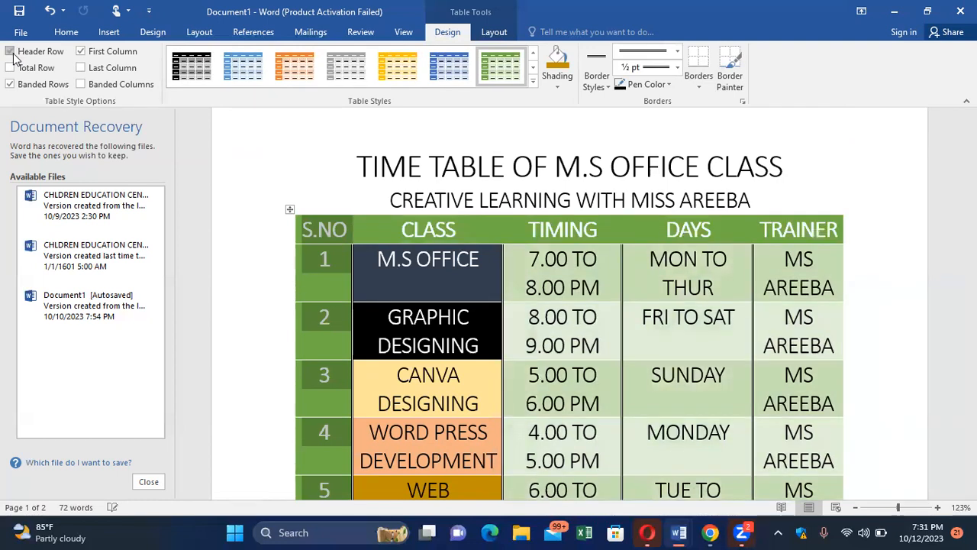
{"action": "left_click", "coordinate": [14, 54]}
{"action": "left_click", "coordinate": [13, 55]}
{"action": "left_click", "coordinate": [12, 68]}
{"action": "left_click", "coordinate": [12, 68]}
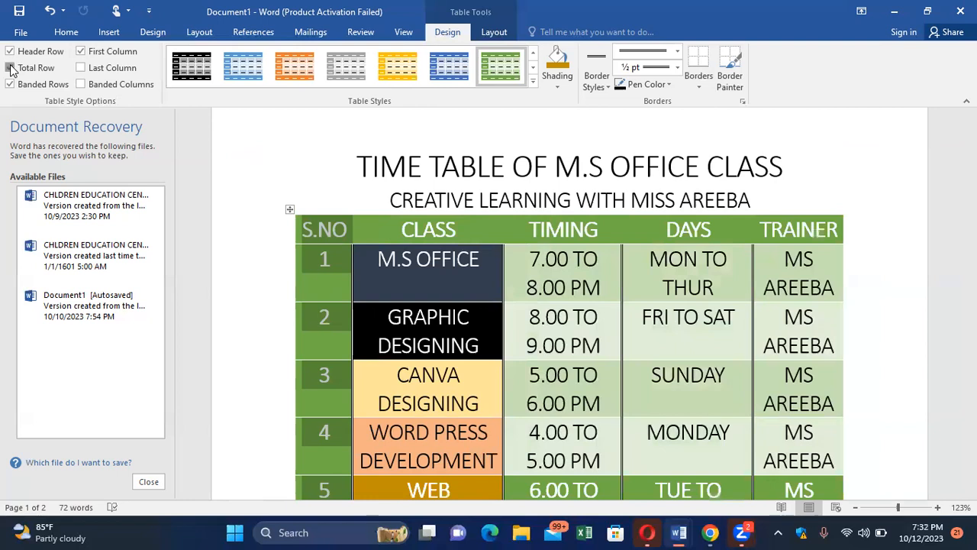
Step: Turn off Banded Rows formatting for the timetable
{"action": "left_click", "coordinate": [372, 455]}
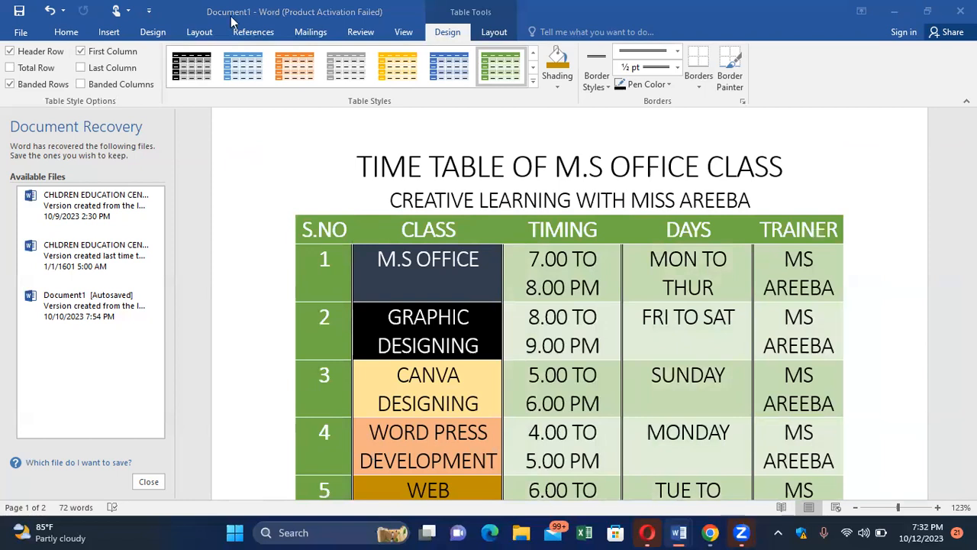
{"action": "left_click", "coordinate": [11, 85]}
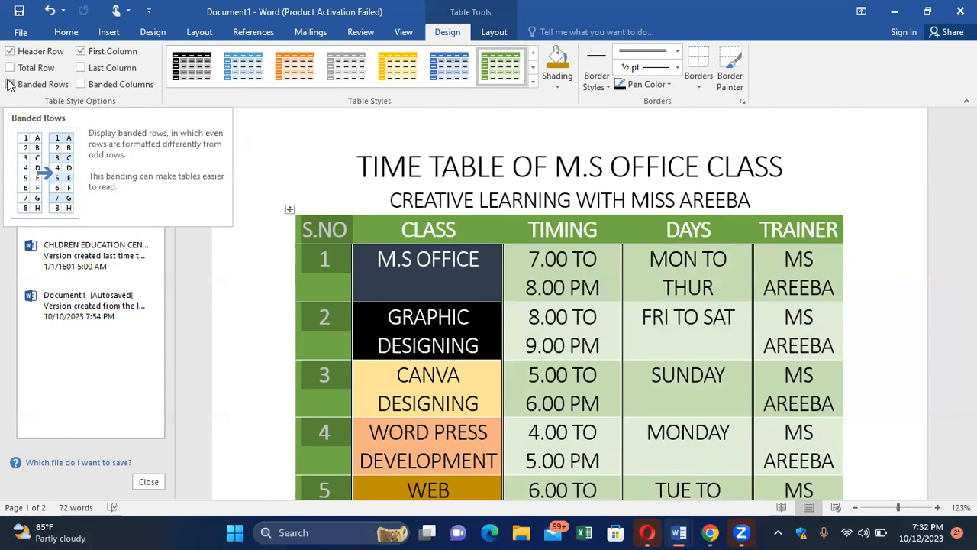
{"action": "left_click", "coordinate": [10, 85]}
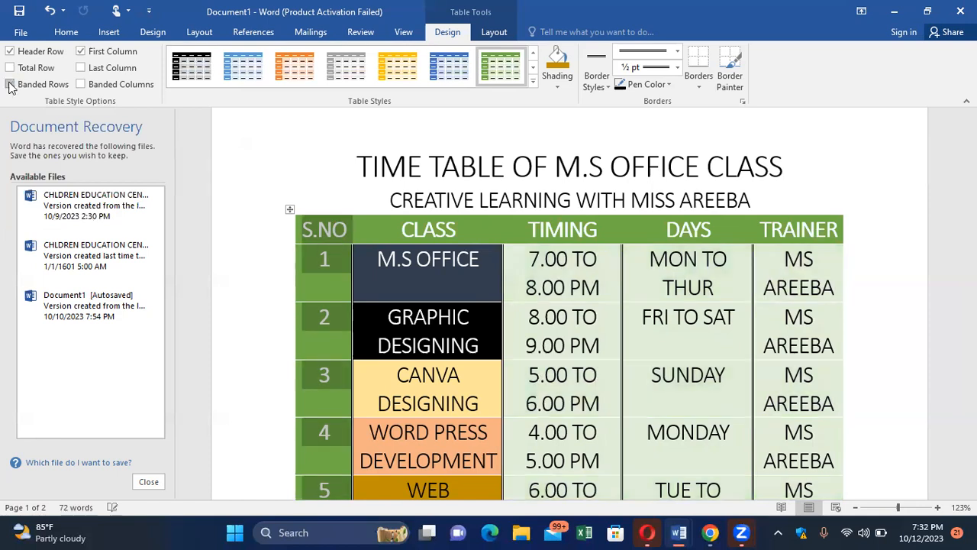
Step: Try the timetable with First Column formatting off and with Last Column formatting on, restoring each option
{"action": "left_click", "coordinate": [81, 51]}
{"action": "left_click", "coordinate": [85, 52]}
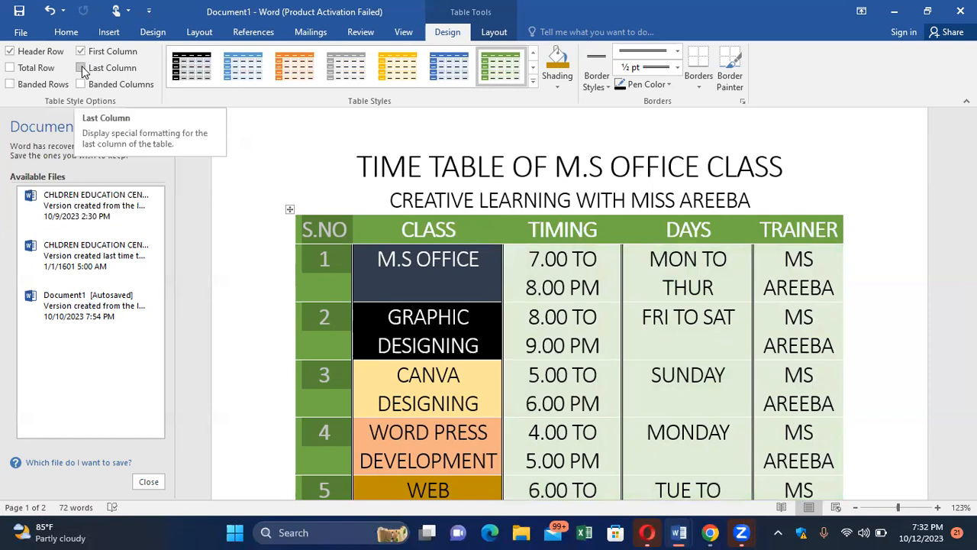
{"action": "scroll", "coordinate": [83, 71], "scroll_direction": "down", "scroll_amount": 2}
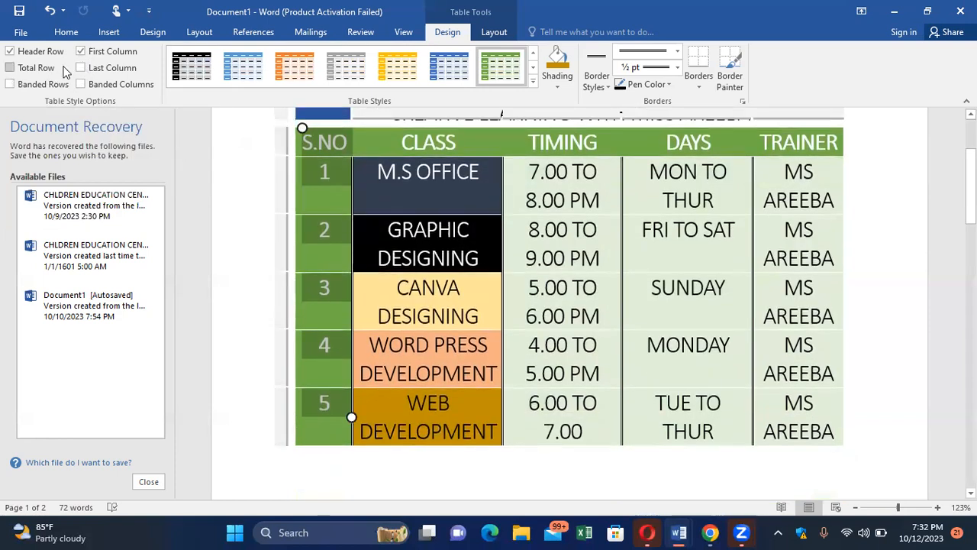
{"action": "left_click", "coordinate": [79, 69]}
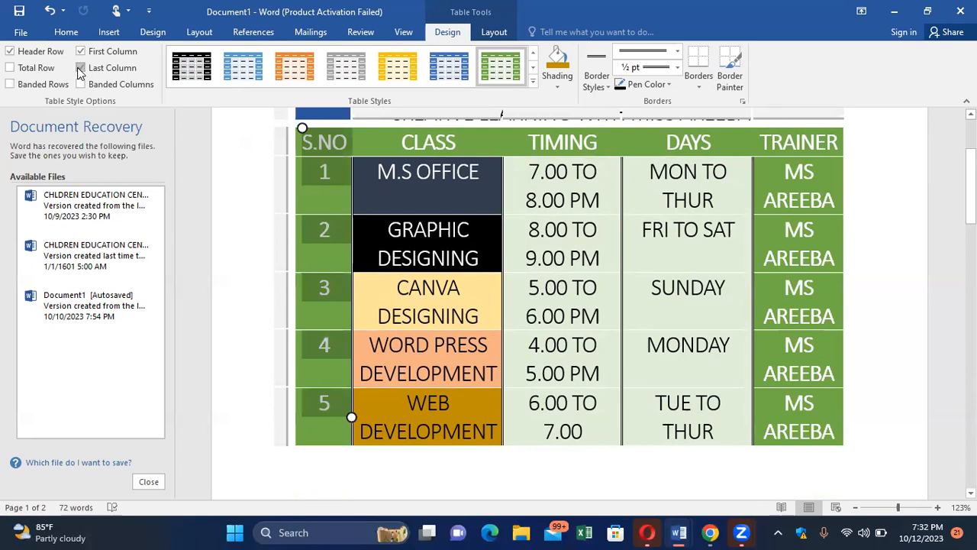
{"action": "left_click", "coordinate": [78, 69]}
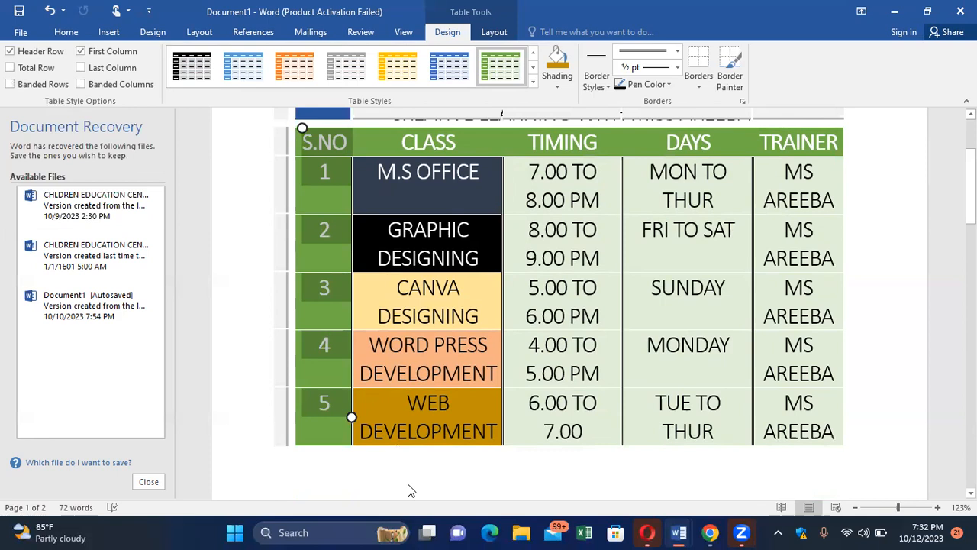
{"action": "left_click", "coordinate": [491, 35]}
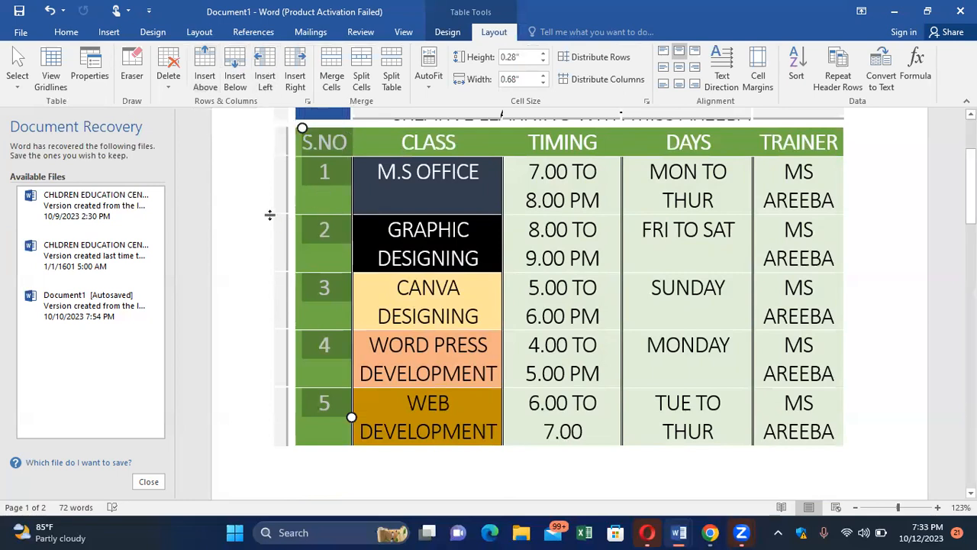
{"action": "left_click", "coordinate": [861, 249]}
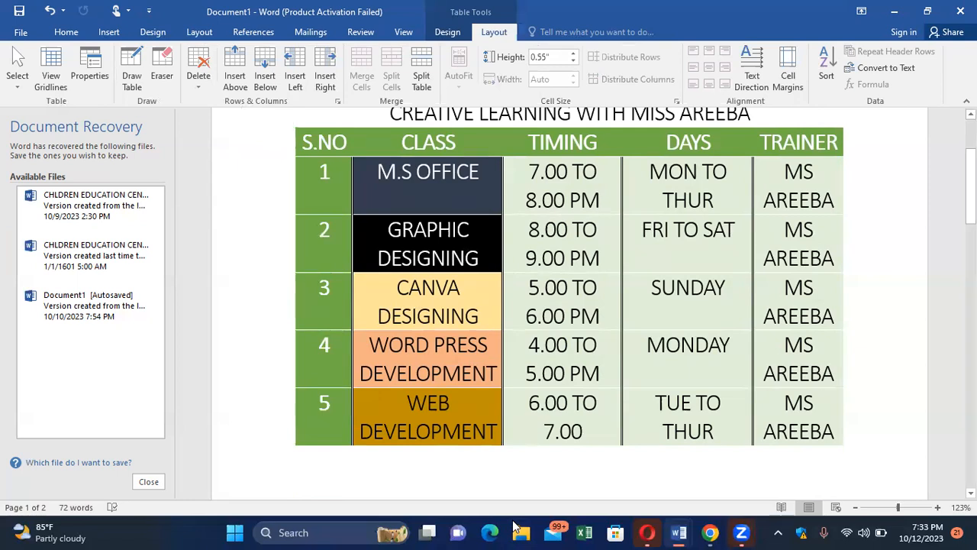
{"action": "scroll", "coordinate": [516, 527], "scroll_direction": "up", "scroll_amount": 1}
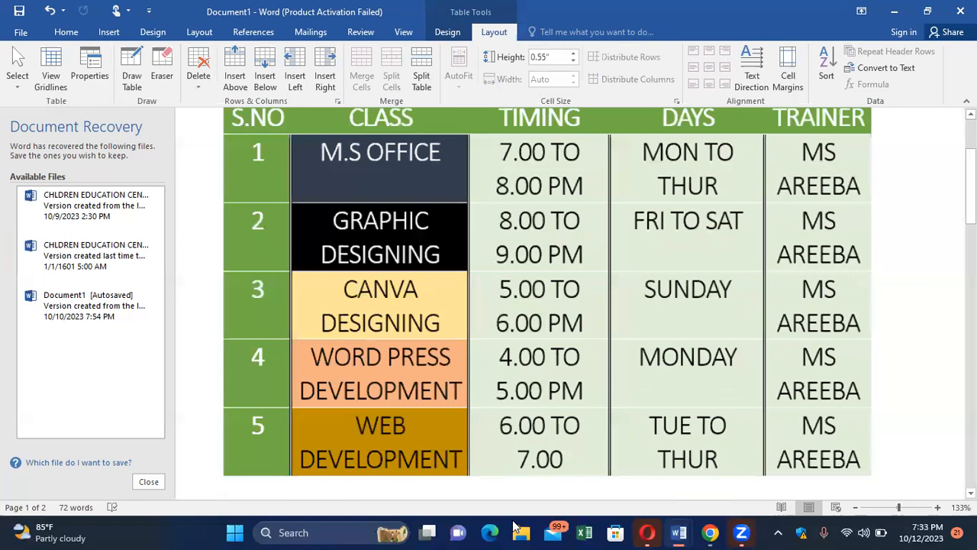
{"action": "scroll", "coordinate": [516, 526], "scroll_direction": "up", "scroll_amount": 3}
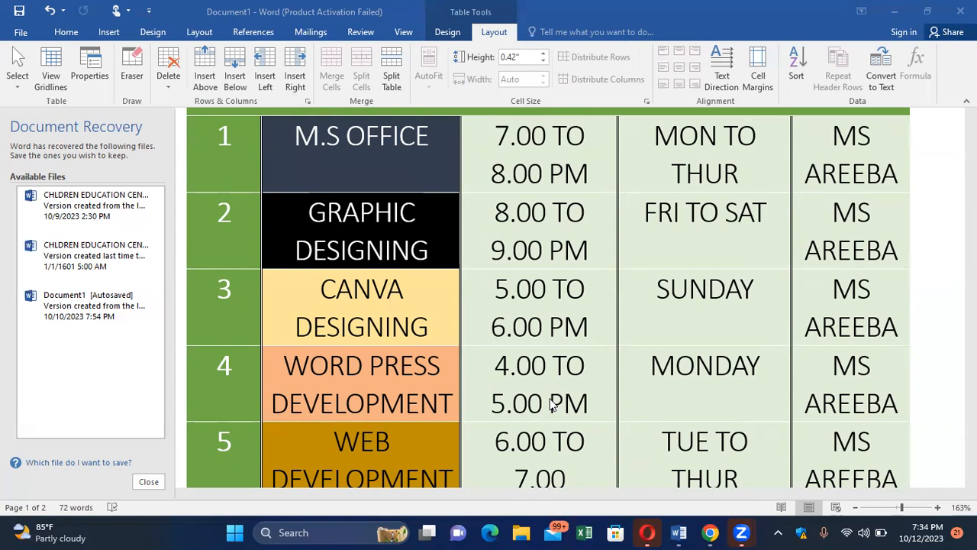
{"action": "scroll", "coordinate": [552, 405], "scroll_direction": "down", "scroll_amount": 3}
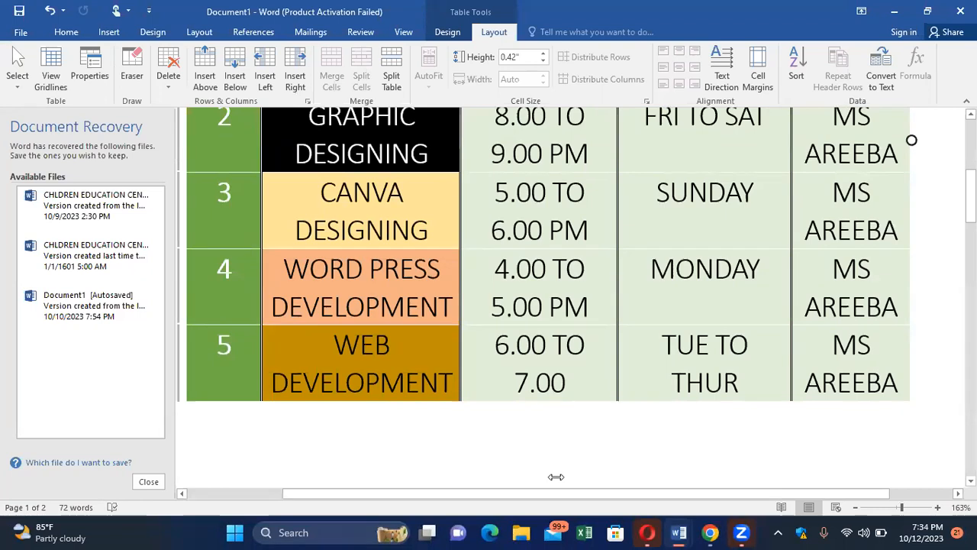
Step: Switch to Chrome and close the iLovePDF download page to return to the Microsoft 365 home page
{"action": "mouse_move", "coordinate": [685, 532]}
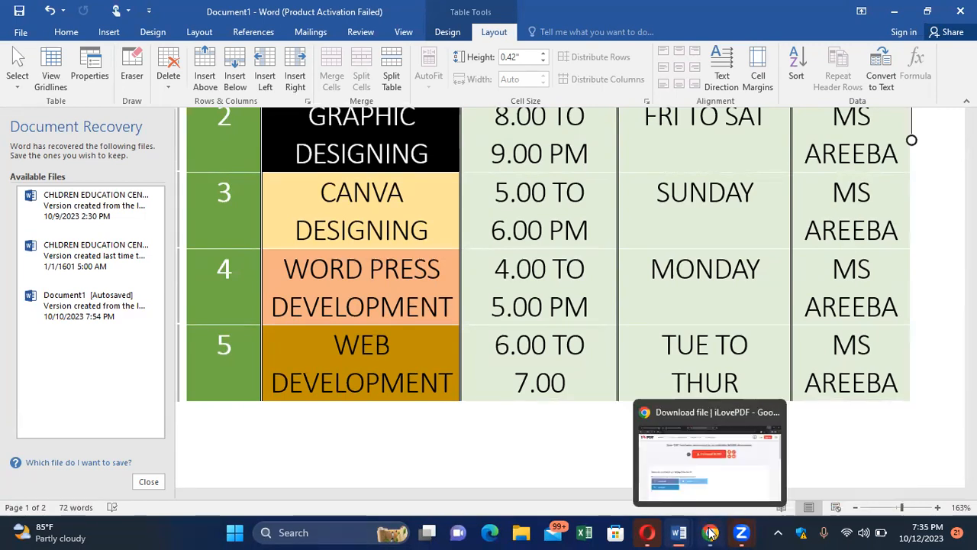
{"action": "left_click", "coordinate": [704, 496]}
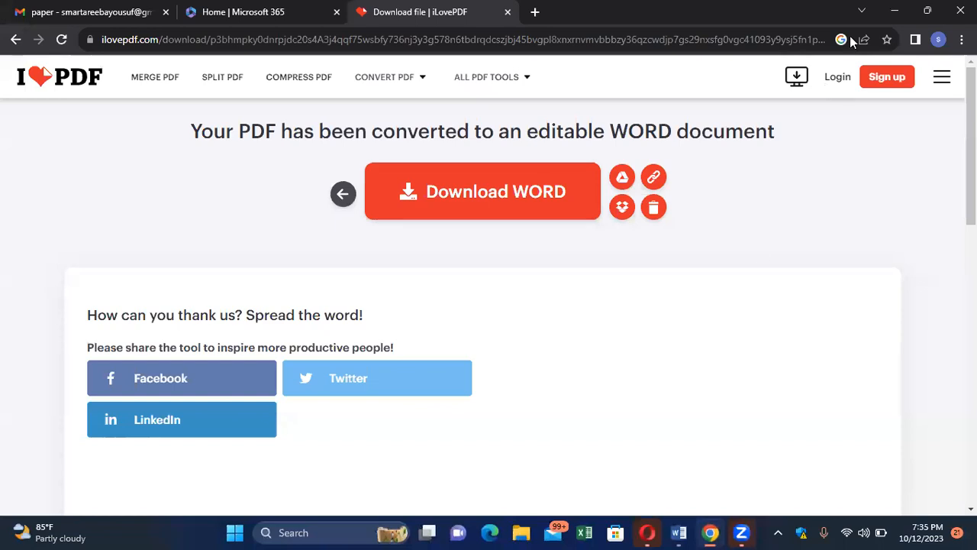
{"action": "left_click", "coordinate": [508, 13]}
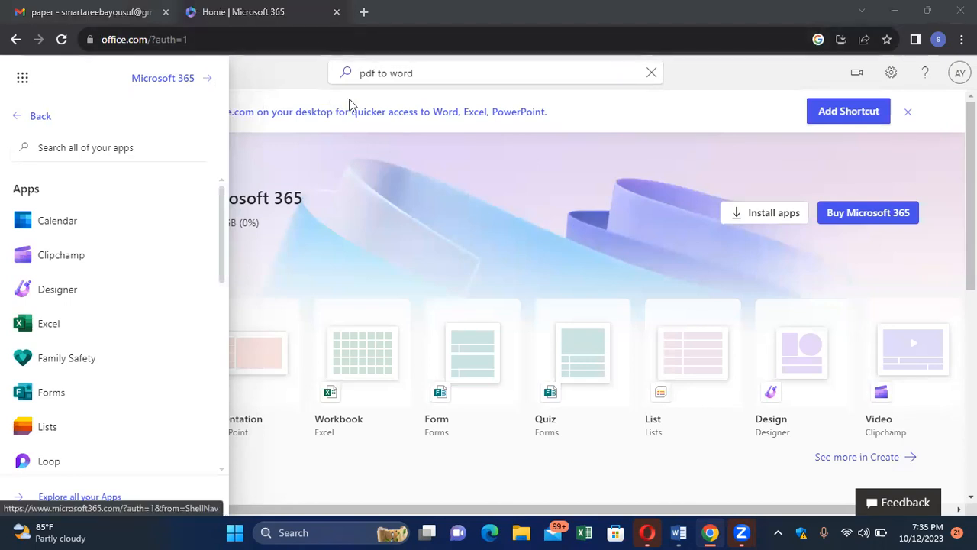
{"action": "left_click", "coordinate": [356, 184]}
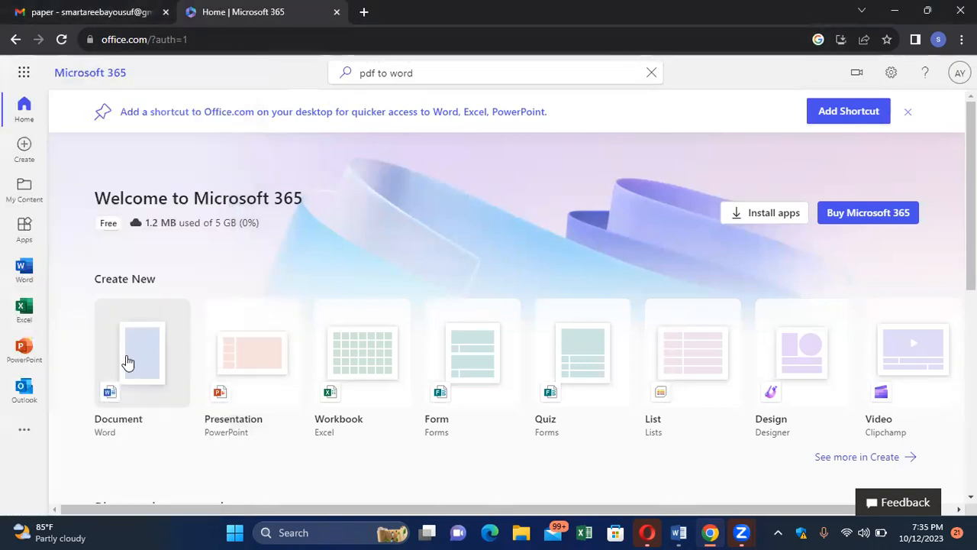
Step: Go to Word in Microsoft 365 and create a new blank document
{"action": "left_click", "coordinate": [22, 265]}
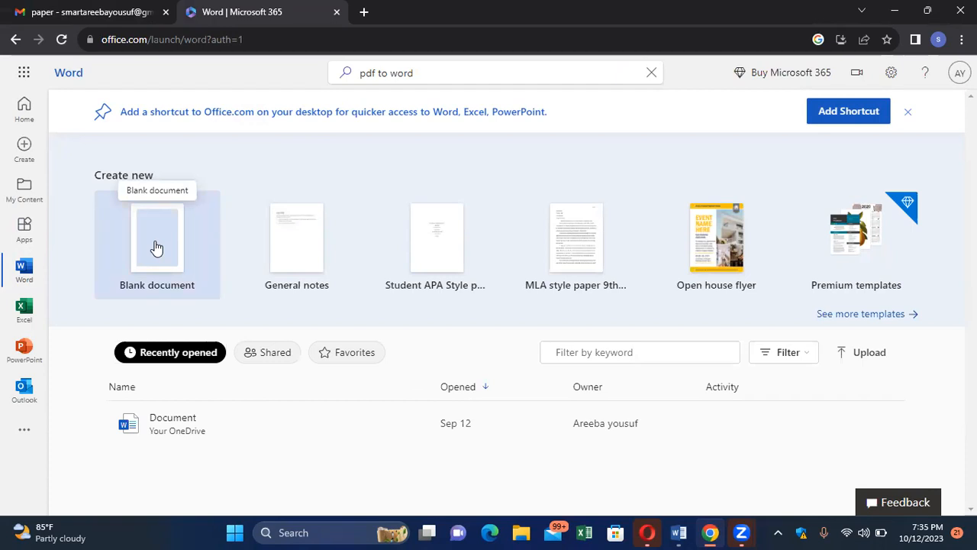
{"action": "left_click", "coordinate": [156, 247]}
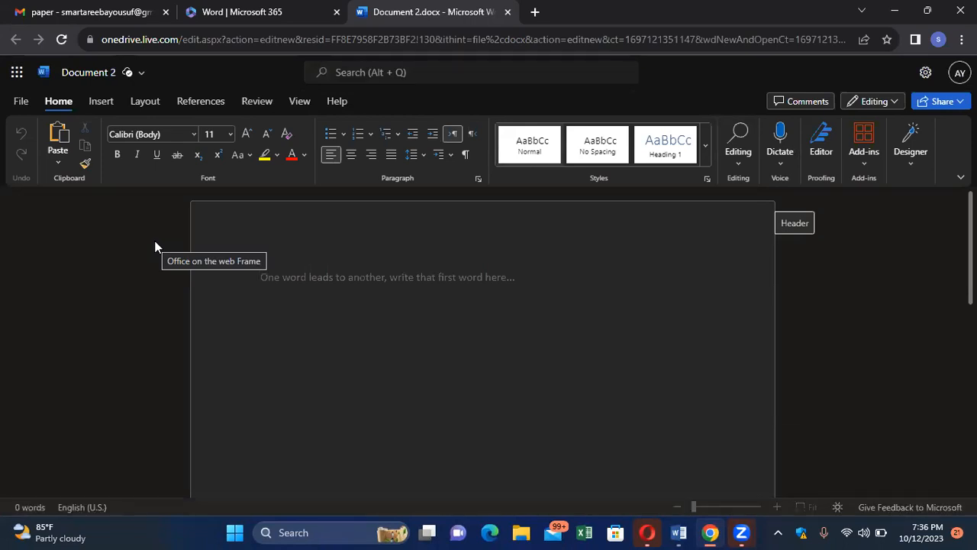
Step: Dismiss the guided tour offer and close the Designer template suggestions in the new blank document
{"action": "left_click", "coordinate": [102, 101]}
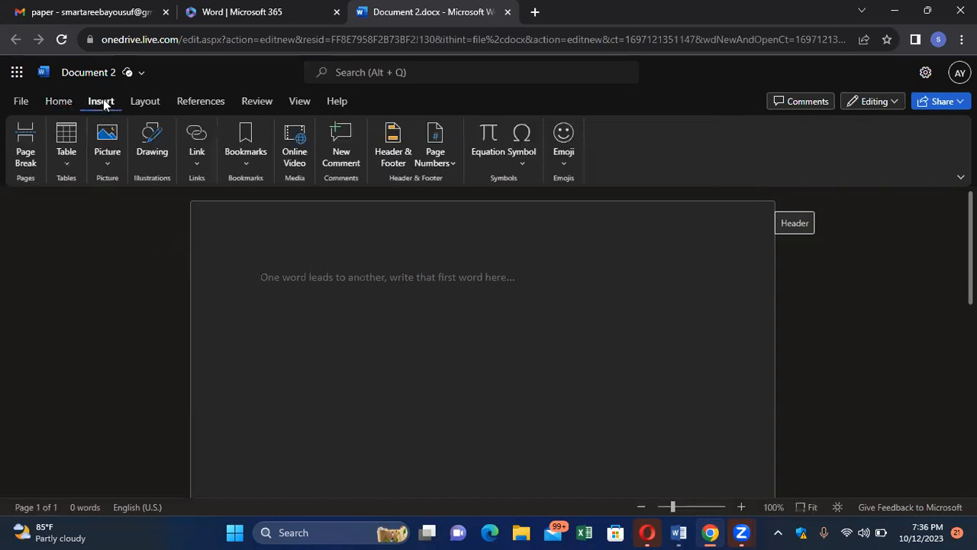
{"action": "left_click", "coordinate": [67, 153]}
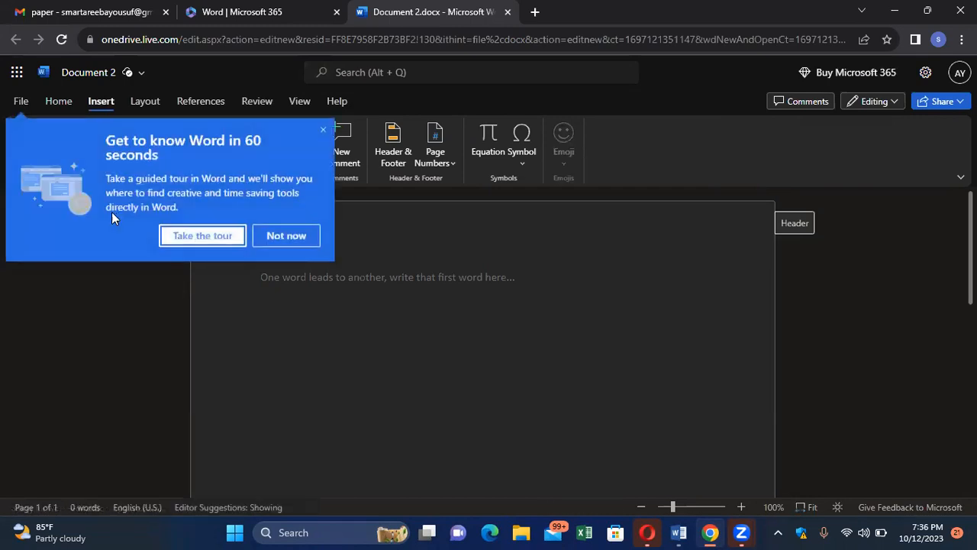
{"action": "left_click", "coordinate": [323, 129]}
{"action": "left_click", "coordinate": [67, 153]}
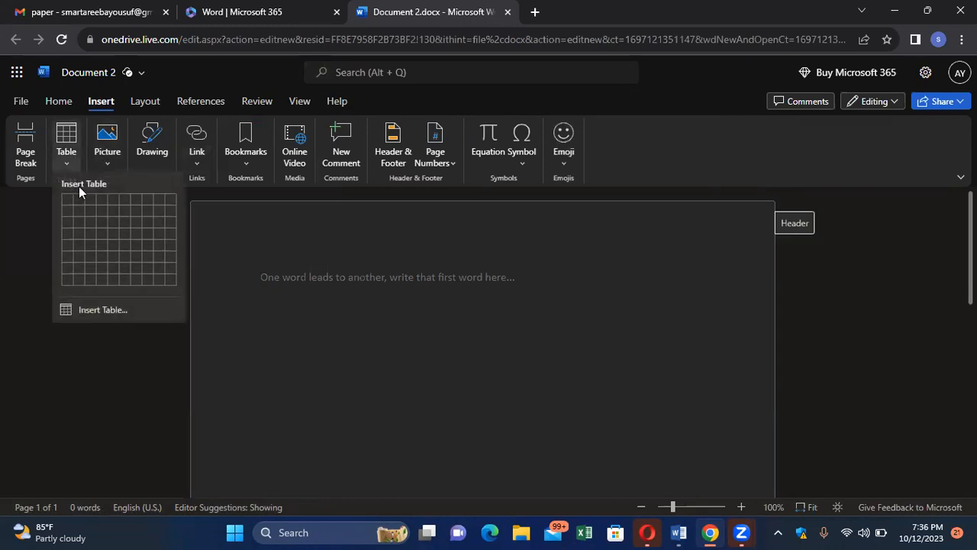
{"action": "left_click", "coordinate": [290, 277]}
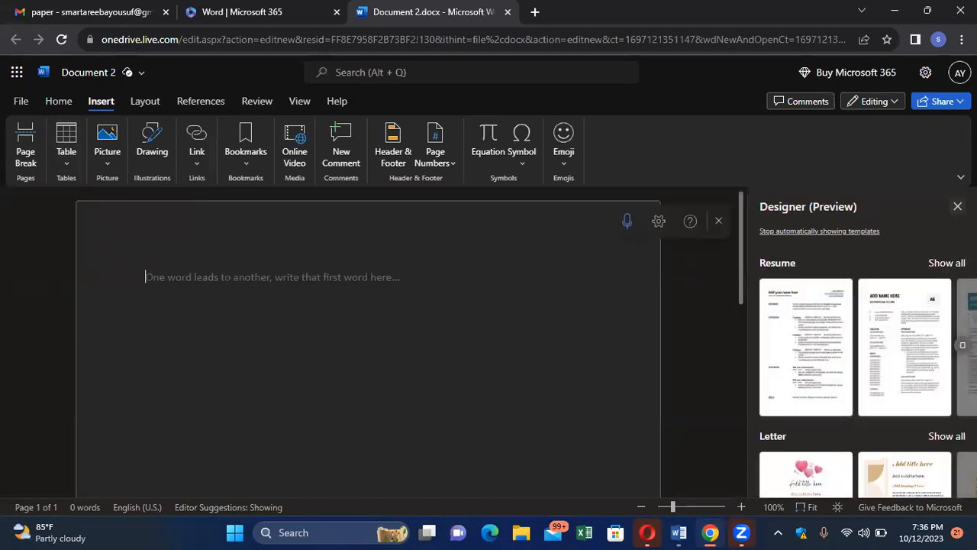
{"action": "left_click", "coordinate": [957, 206]}
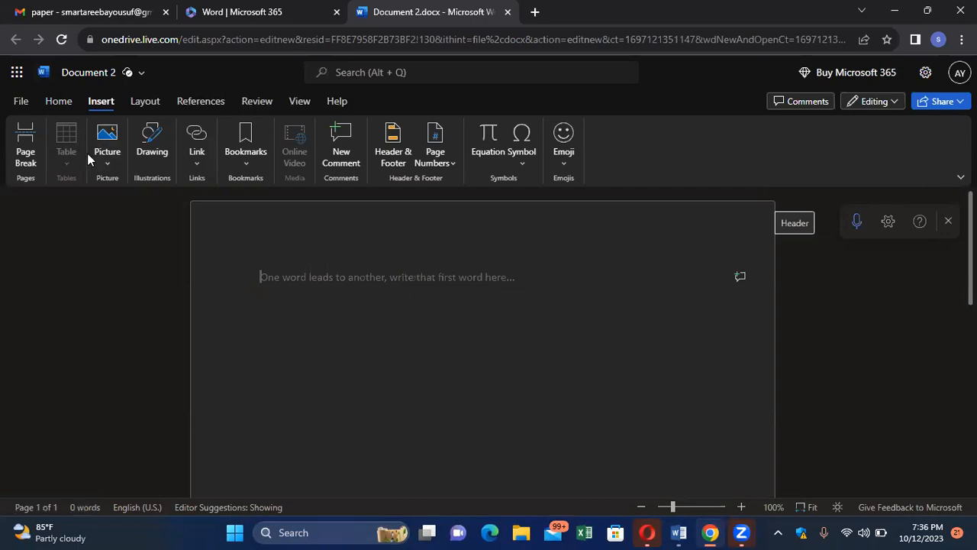
Step: Insert a 4x3 table at the start of the blank document
{"action": "type", "text": "H"}
{"action": "key", "text": "BackSpace"}
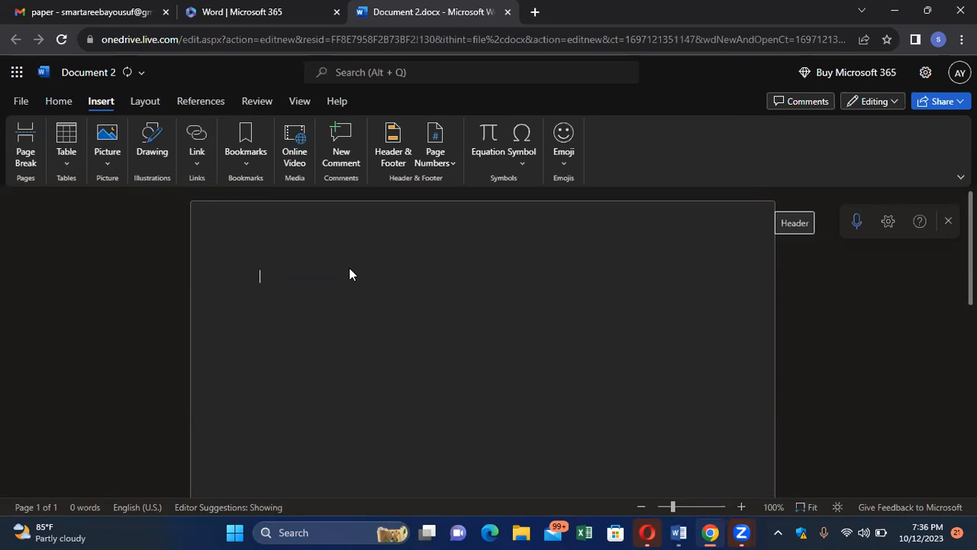
{"action": "left_click", "coordinate": [74, 162]}
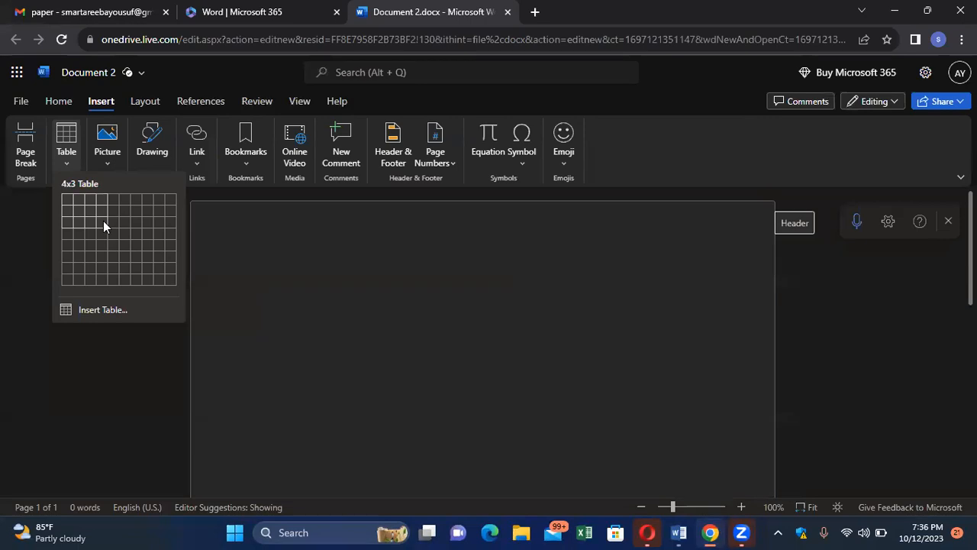
{"action": "left_click", "coordinate": [103, 221]}
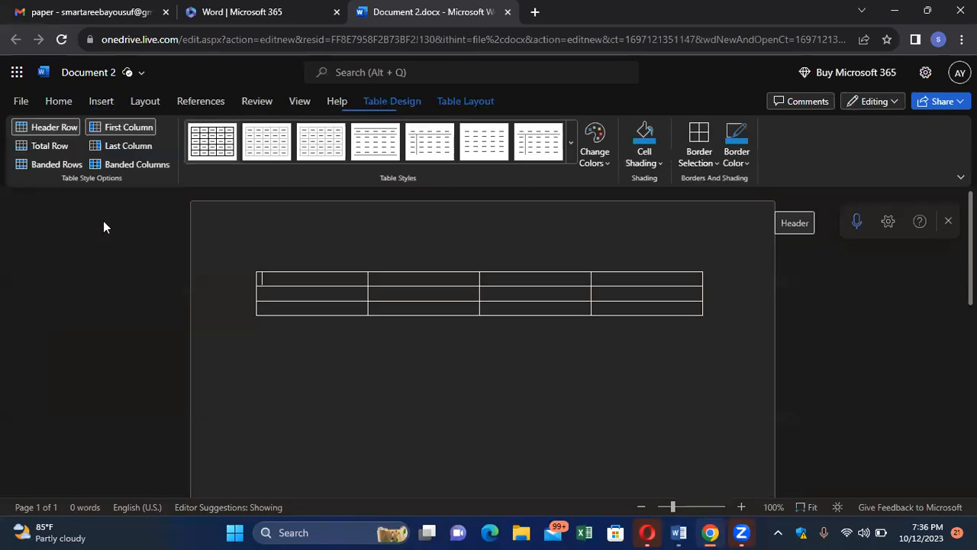
Step: Apply the dark blue table colour option and extend the table with three more rows at its end
{"action": "left_click", "coordinate": [607, 165]}
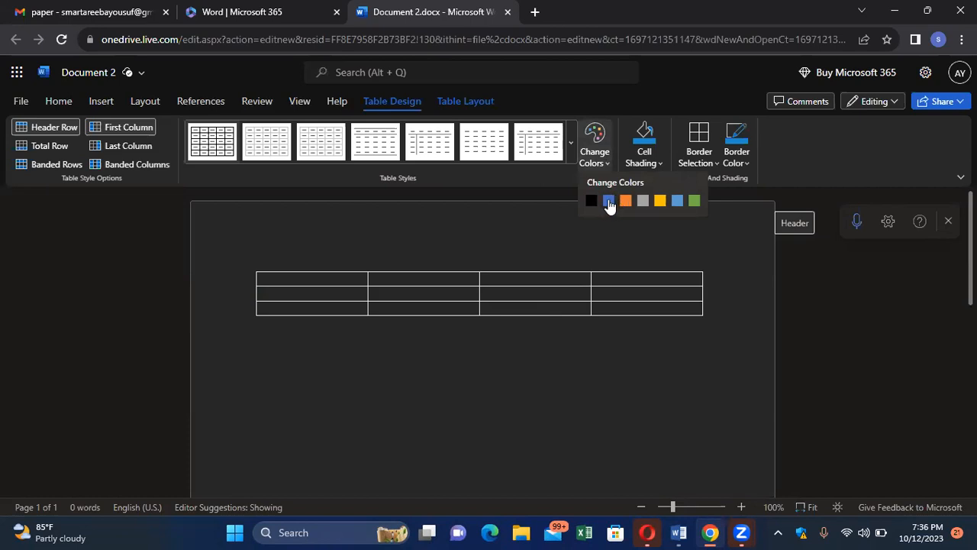
{"action": "left_click", "coordinate": [609, 201]}
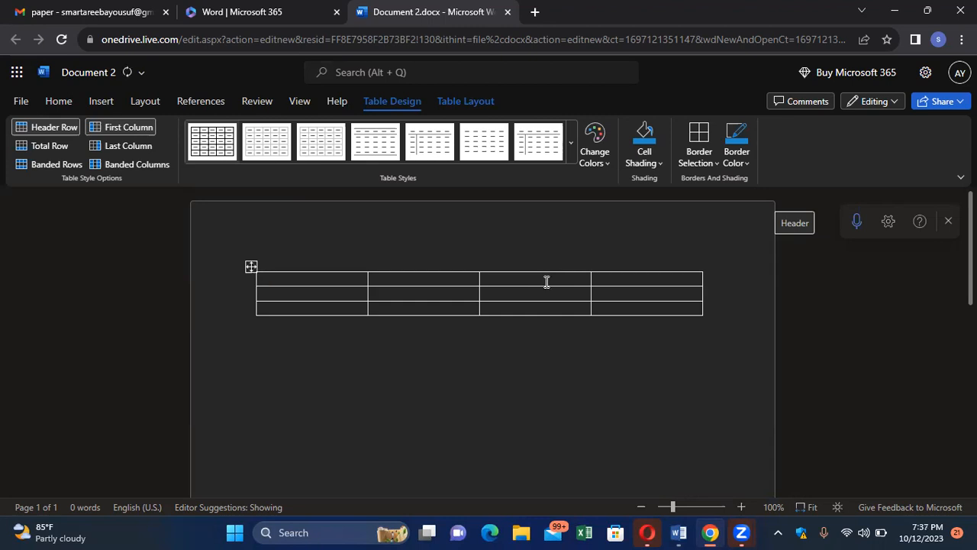
{"action": "key", "text": "Tab"}
{"action": "key", "text": "Tab"}
{"action": "key", "text": "Tab"}
{"action": "key", "text": "Tab"}
{"action": "key", "text": "Tab"}
{"action": "key", "text": "Tab"}
{"action": "key", "text": "Tab"}
{"action": "key", "text": "Tab"}
{"action": "key", "text": "Tab"}
{"action": "key", "text": "Tab"}
{"action": "key", "text": "Tab"}
{"action": "key", "text": "Tab"}
{"action": "key", "text": "Tab"}
{"action": "key", "text": "Tab"}
{"action": "key", "text": "Tab"}
{"action": "key", "text": "Tab"}
{"action": "key", "text": "Tab"}
{"action": "key", "text": "Tab"}
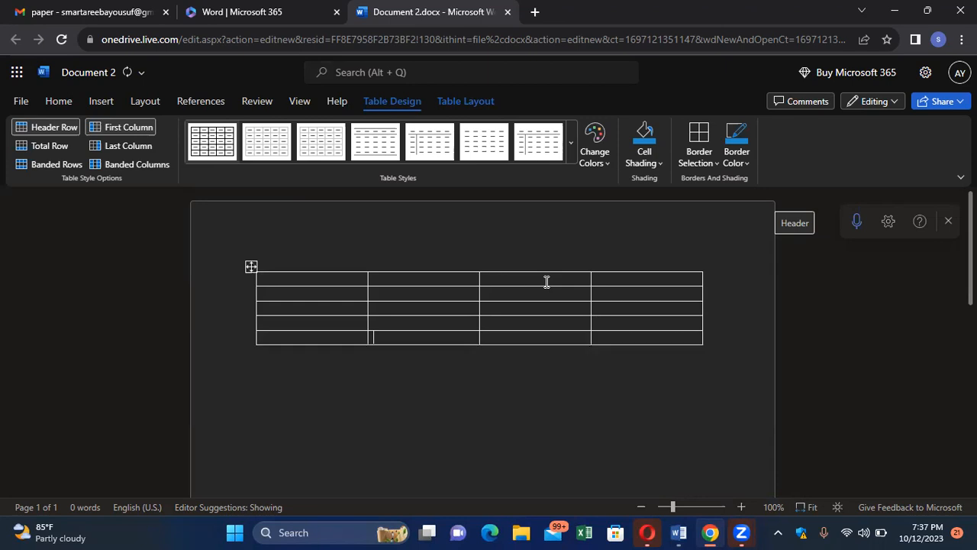
{"action": "key", "text": "Tab"}
{"action": "key", "text": "Tab"}
{"action": "key", "text": "Tab"}
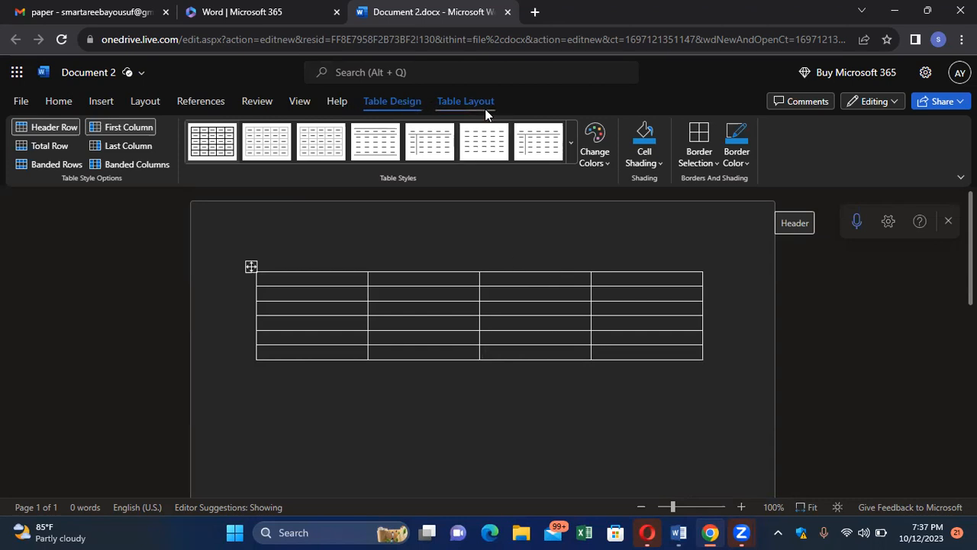
Step: Review the table's border selection and border colour options and close the Word document
{"action": "left_click", "coordinate": [696, 159]}
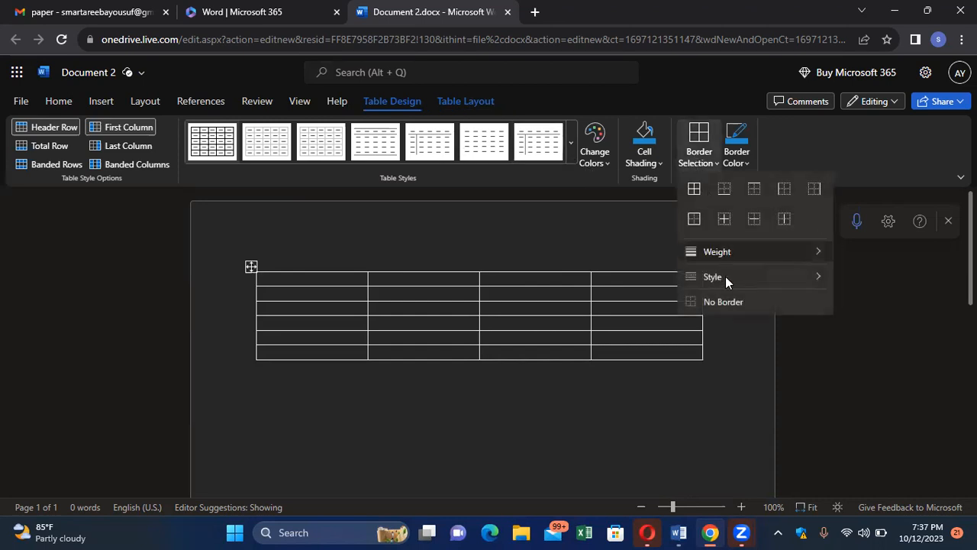
{"action": "left_click", "coordinate": [743, 136]}
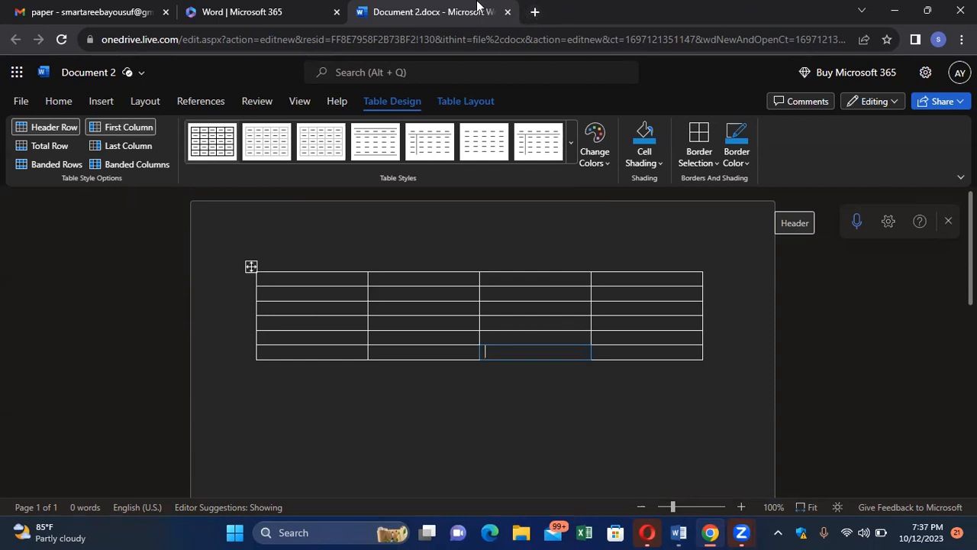
{"action": "left_click", "coordinate": [507, 12]}
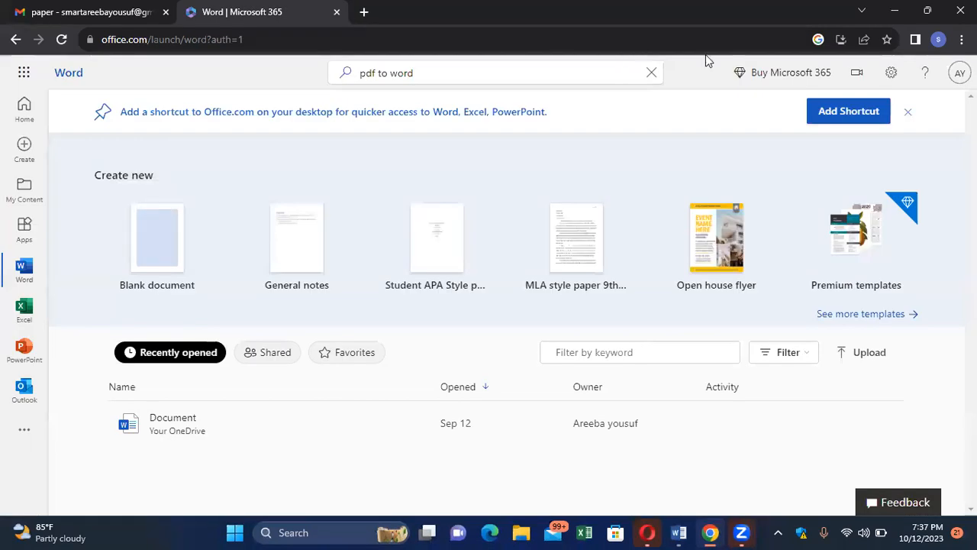
Step: Open Google Docs from the Google apps in a new browser tab
{"action": "left_click", "coordinate": [364, 13]}
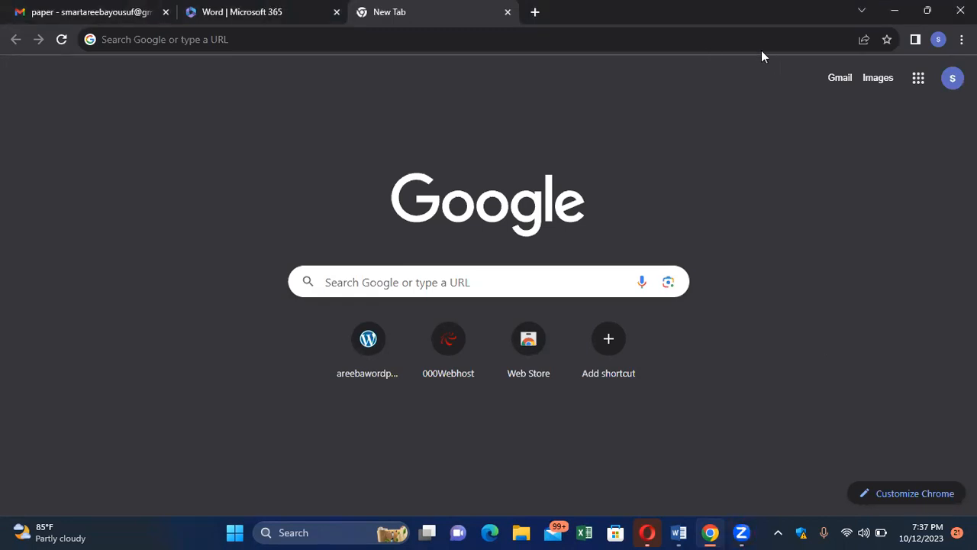
{"action": "left_click", "coordinate": [917, 83]}
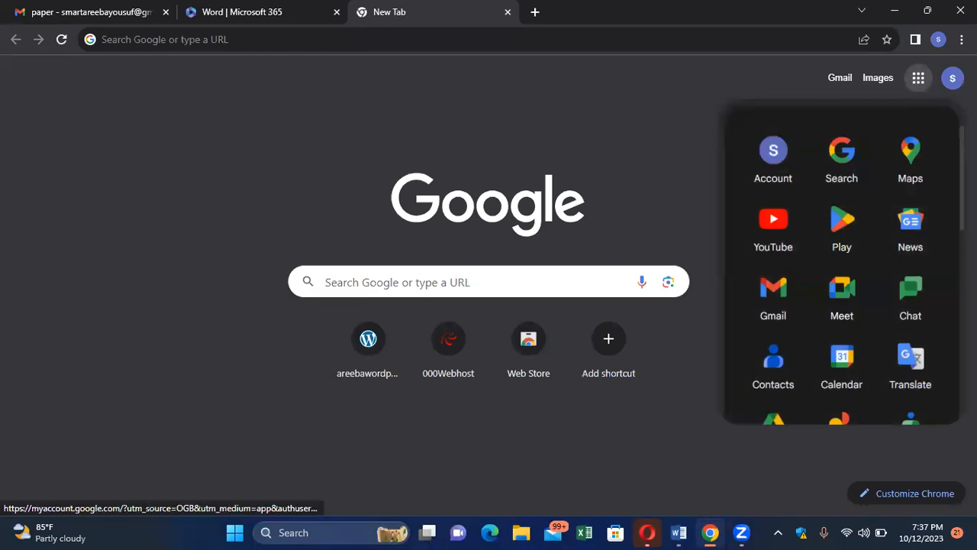
{"action": "scroll", "coordinate": [867, 311], "scroll_direction": "down", "scroll_amount": 4}
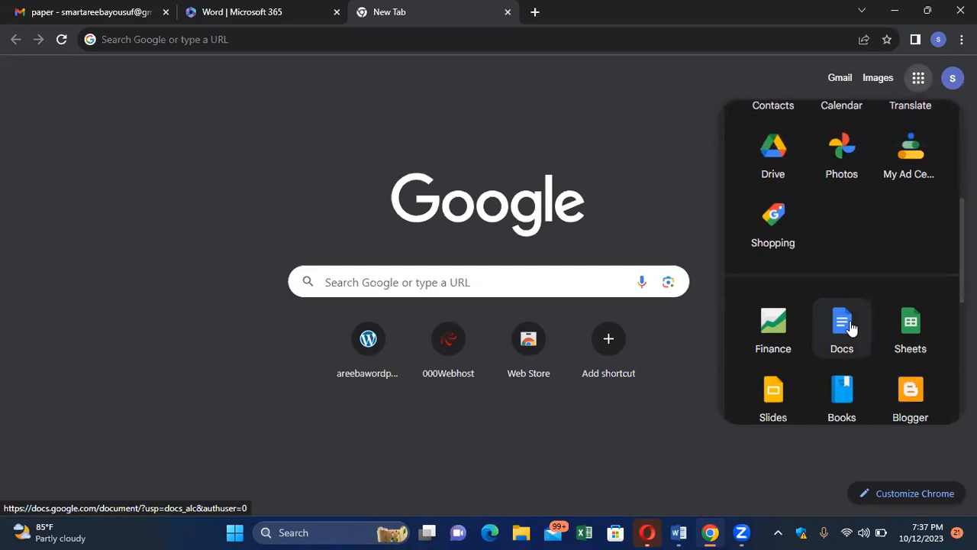
{"action": "left_click", "coordinate": [840, 334]}
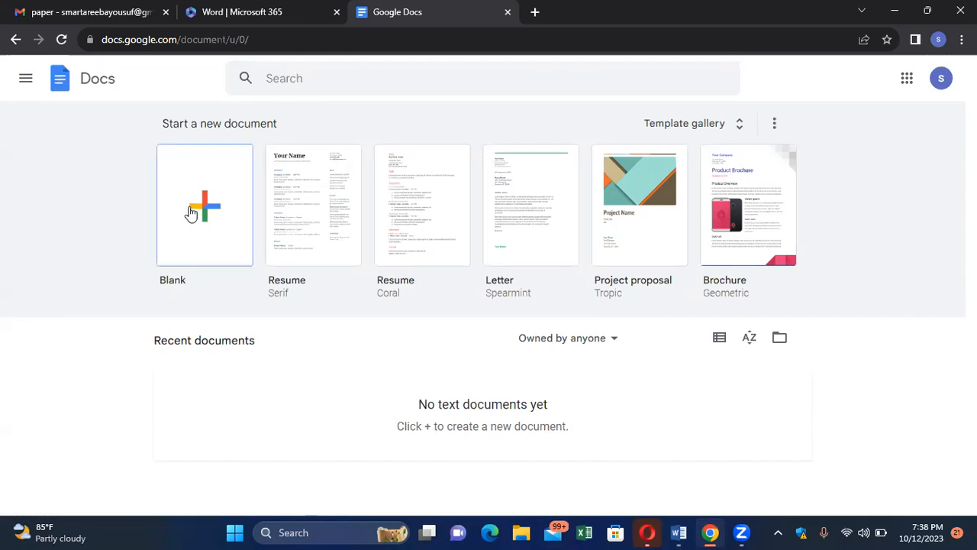
Step: Search the Google Docs documents for "TIME TABLE"
{"action": "left_click", "coordinate": [289, 80]}
{"action": "type", "text": "TIME TABLE"}
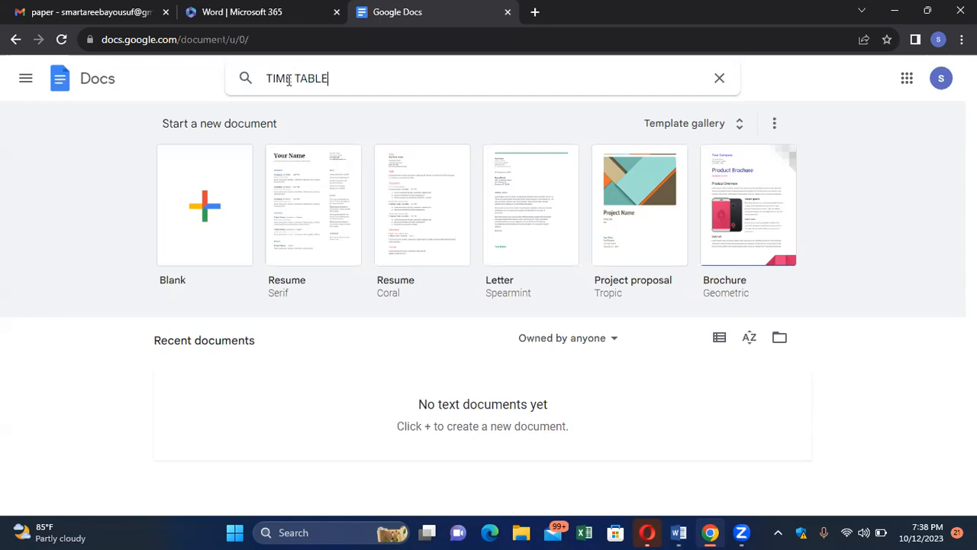
{"action": "key", "text": "Return"}
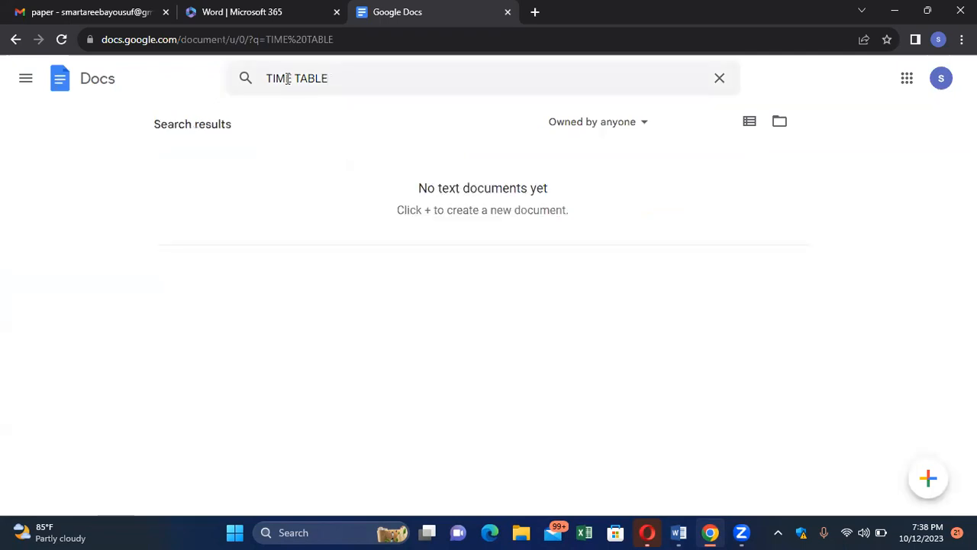
Step: Clear the search text and return to the Docs home page with the new-document templates
{"action": "left_click", "coordinate": [339, 76]}
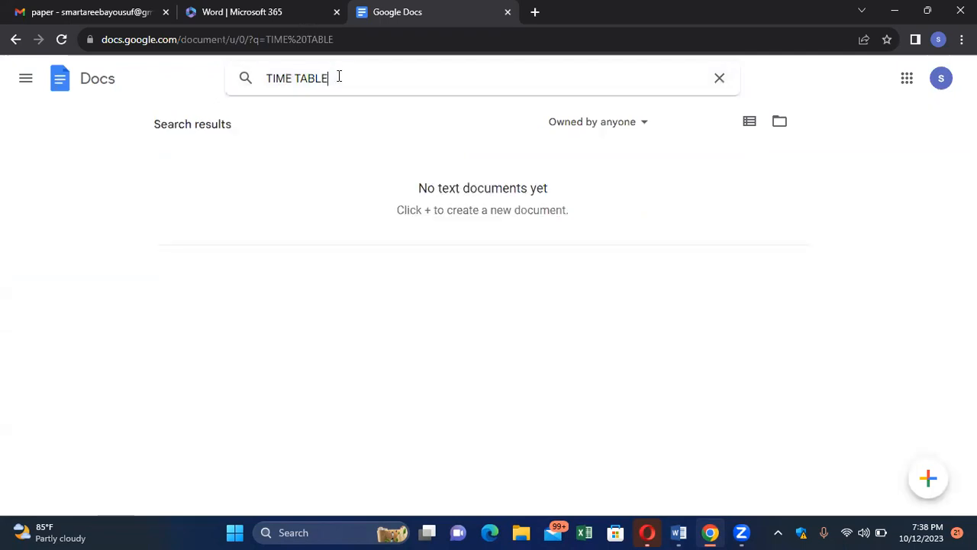
{"action": "key", "text": "BackSpace"}
{"action": "key", "text": "BackSpace"}
{"action": "key", "text": "BackSpace"}
{"action": "key", "text": "BackSpace"}
{"action": "key", "text": "BackSpace"}
{"action": "key", "text": "BackSpace"}
{"action": "key", "text": "BackSpace"}
{"action": "key", "text": "BackSpace"}
{"action": "key", "text": "BackSpace"}
{"action": "key", "text": "BackSpace"}
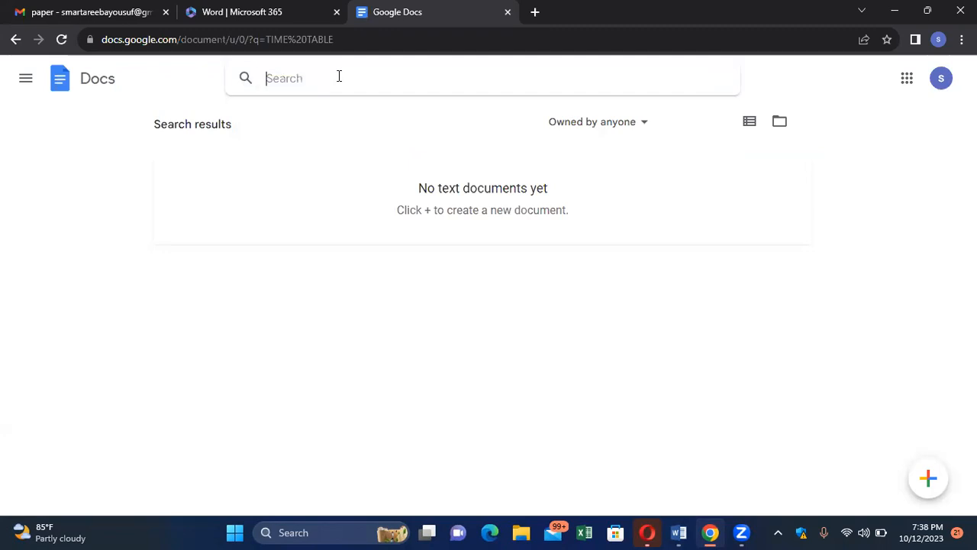
{"action": "left_click", "coordinate": [13, 45]}
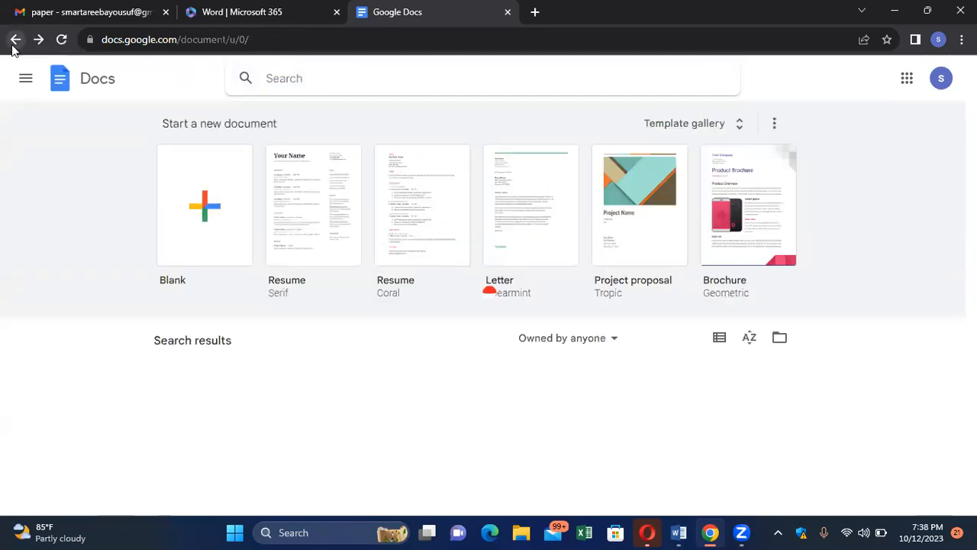
Step: Create a blank Google Docs document and insert a 5x3 table in it
{"action": "left_click", "coordinate": [216, 214]}
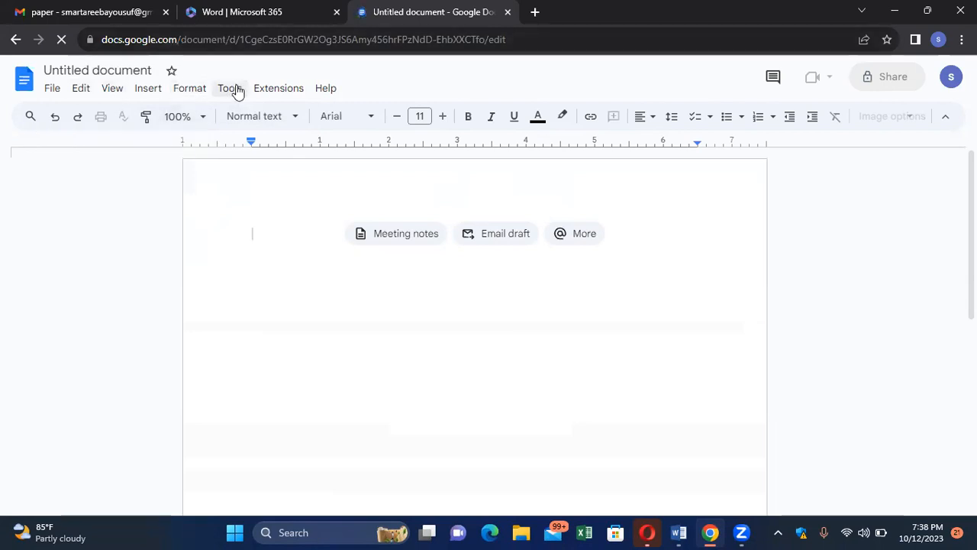
{"action": "left_click", "coordinate": [146, 96]}
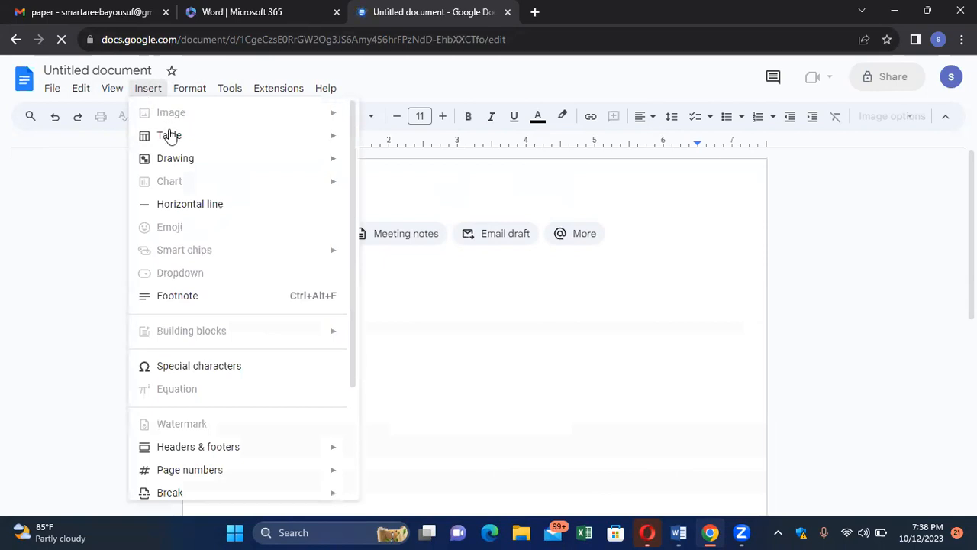
{"action": "mouse_move", "coordinate": [171, 135]}
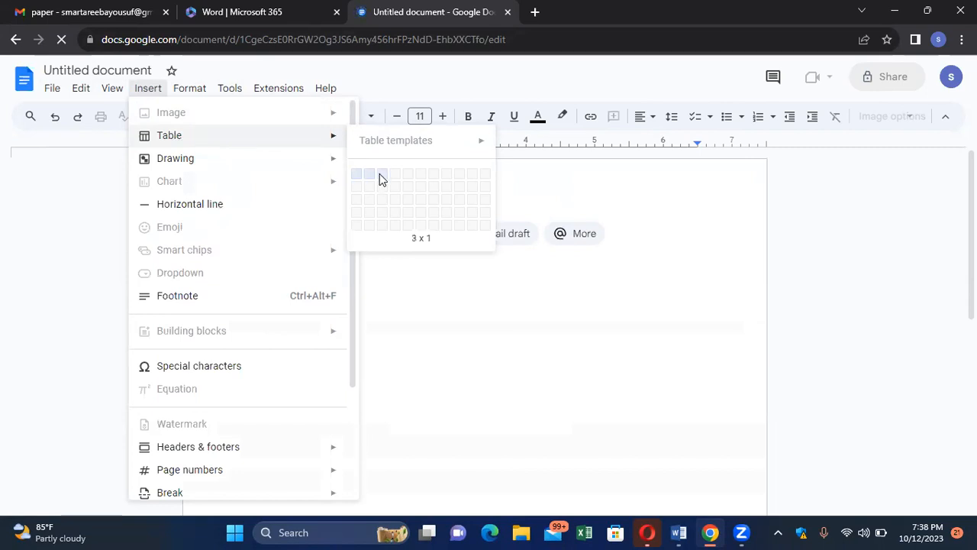
{"action": "left_click", "coordinate": [413, 209]}
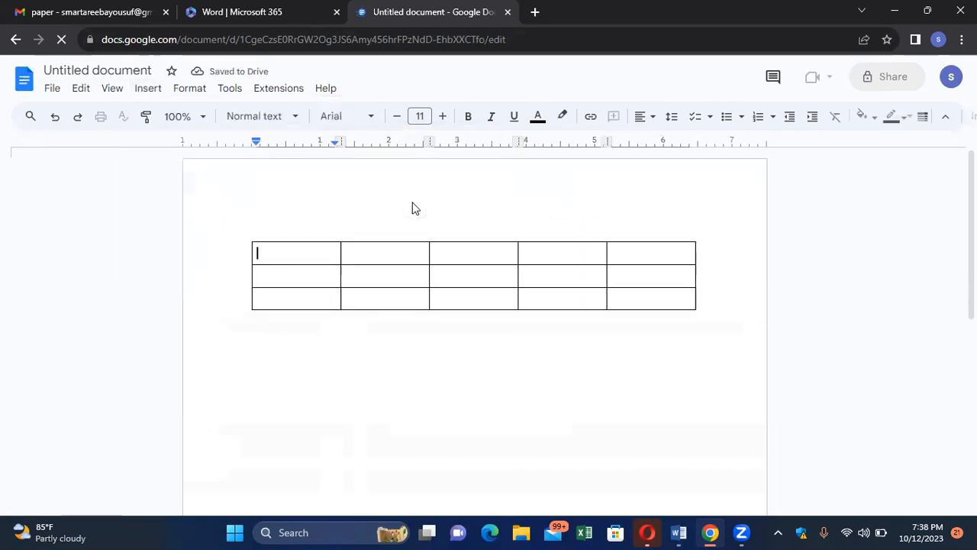